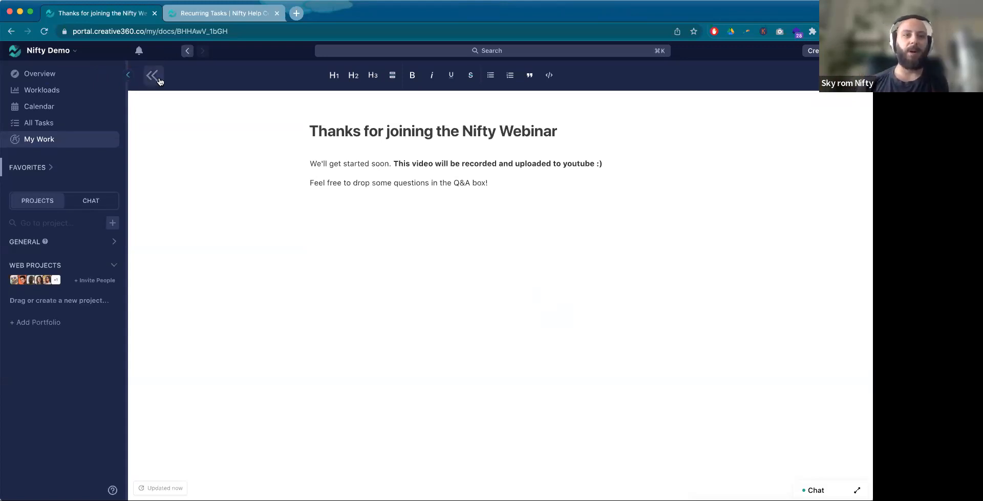
# Step: Leave the webinar note, expand the General portfolio and move the Website 1 project above Company Chat
pyautogui.click(153, 76)
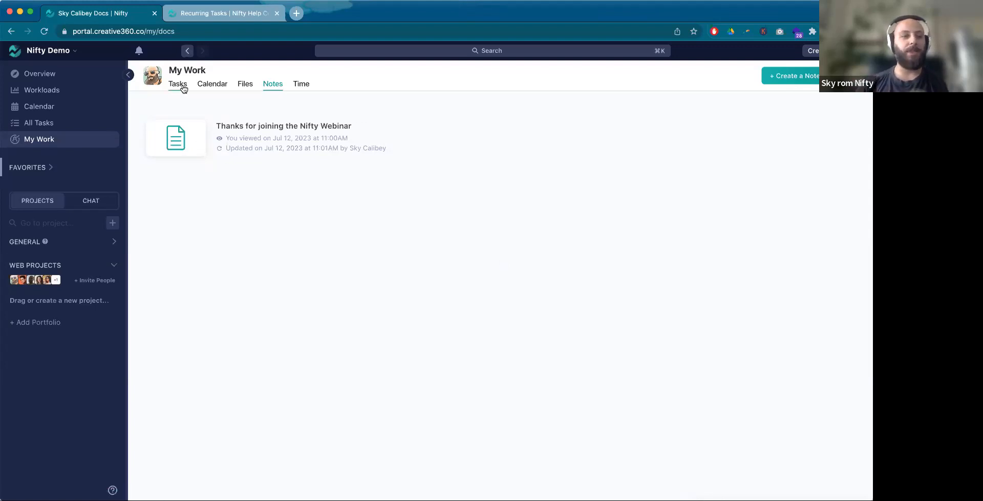
pyautogui.click(114, 242)
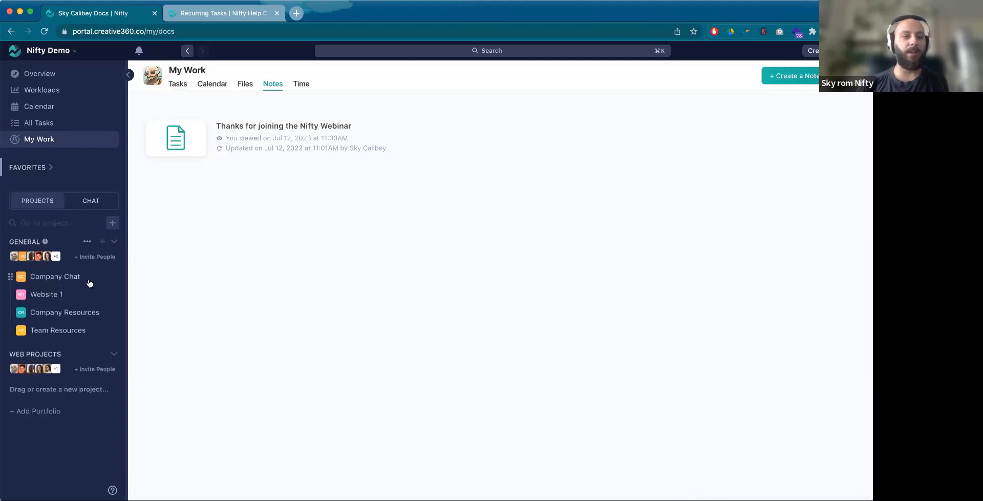
pyautogui.moveTo(19, 299); pyautogui.dragTo(15, 274)
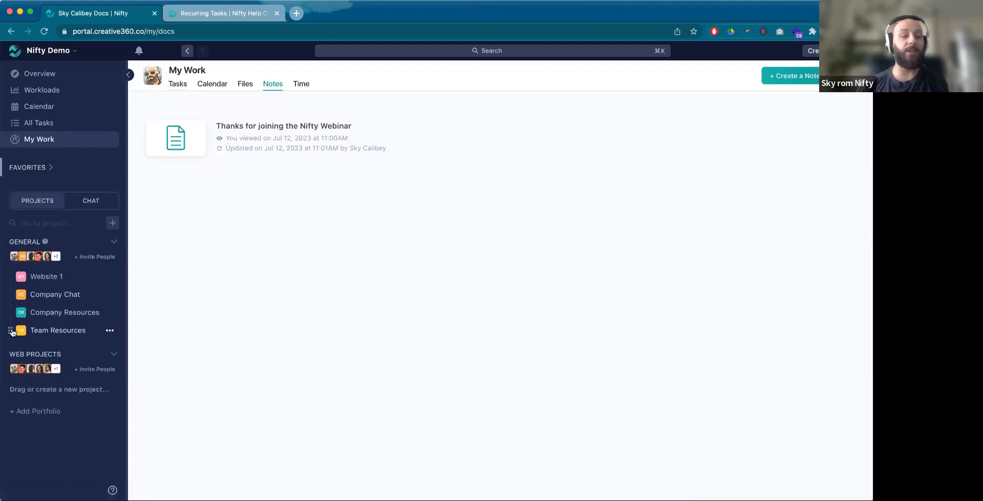
# Step: Open the Team Resources project and review which columns its task list can show, without changing them
pyautogui.click(45, 332)
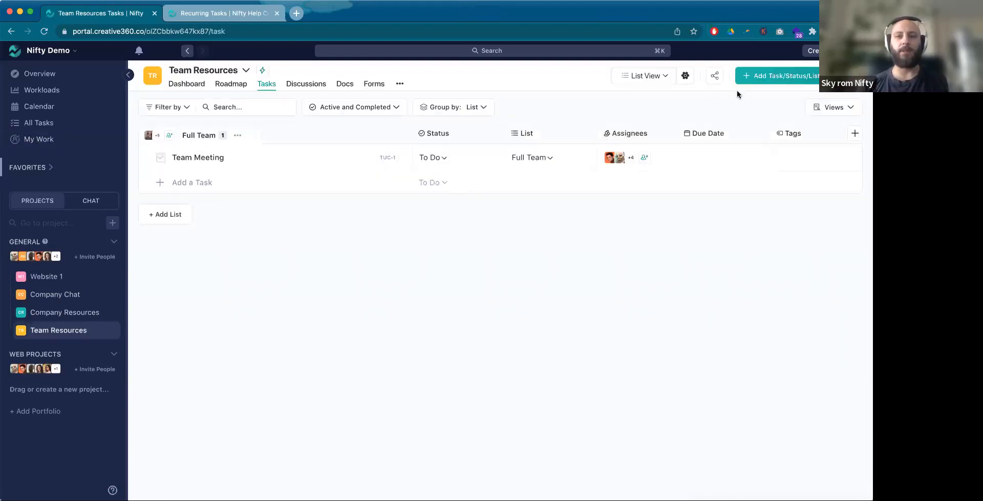
pyautogui.click(690, 78)
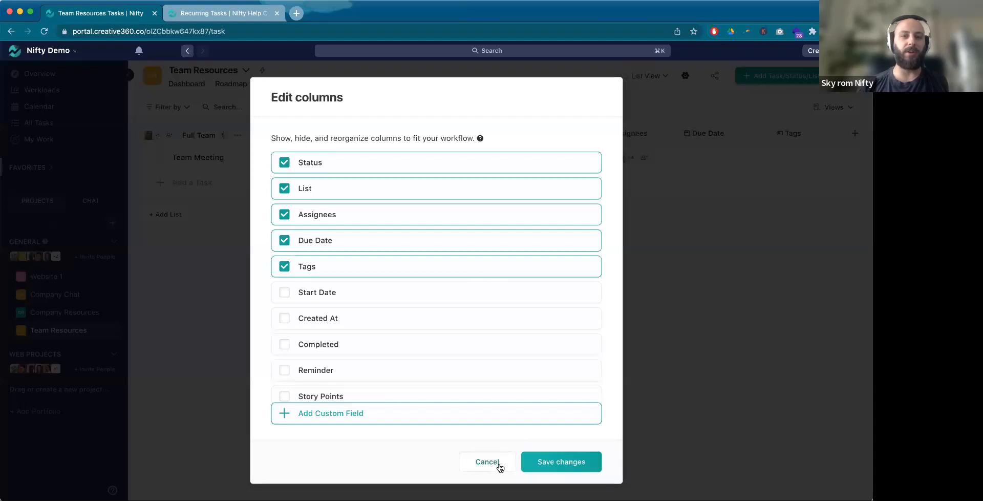
pyautogui.click(487, 462)
# Step: Show the Team Resources tasks in Kanban view and review the display options for task cards
pyautogui.click(661, 77)
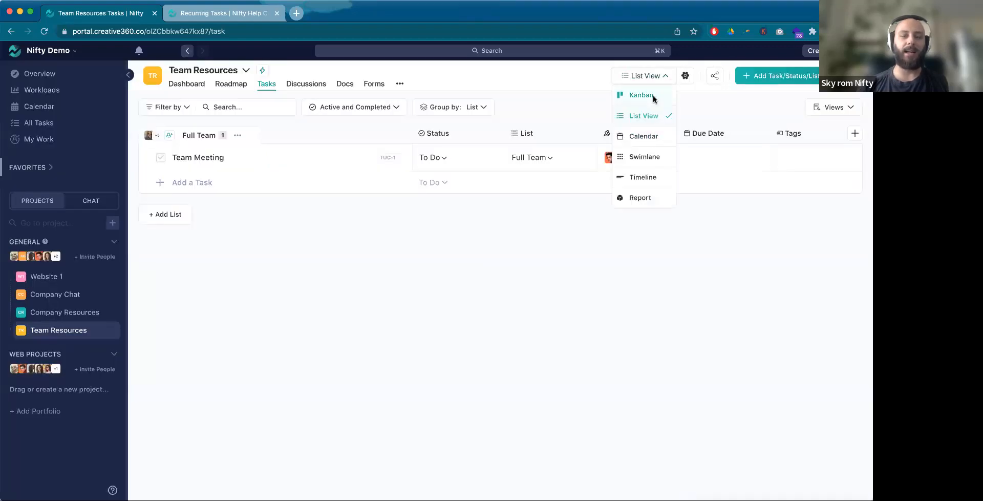
pyautogui.click(641, 95)
pyautogui.click(685, 75)
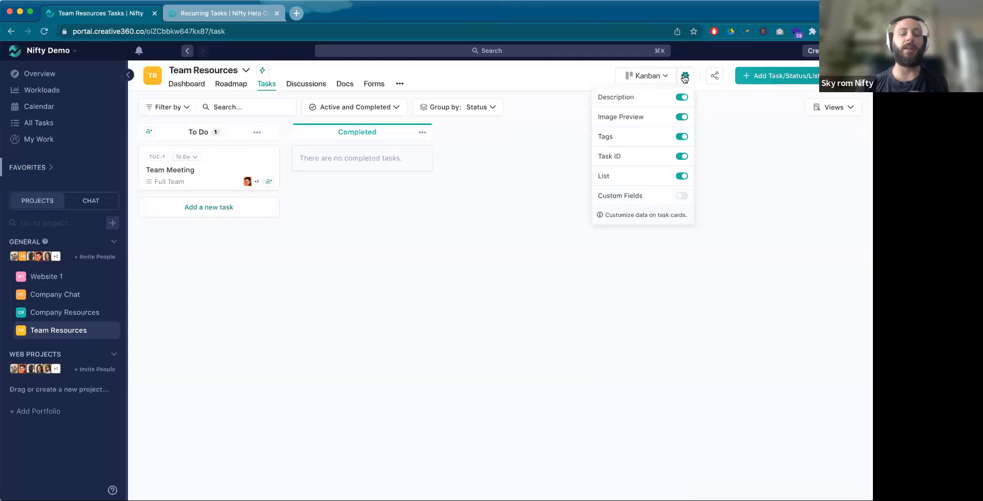
pyautogui.click(568, 77)
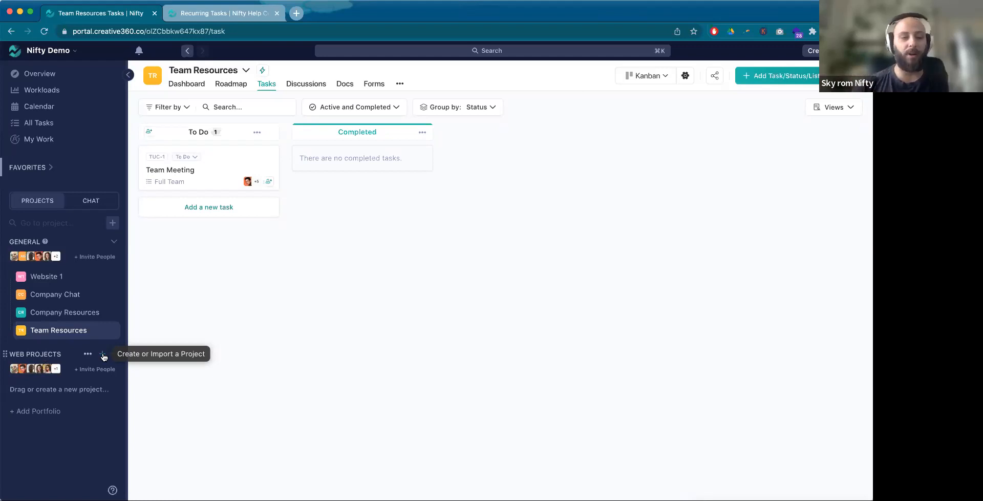
# Step: Create a blank project named Website Creation in the Web Projects portfolio, with List View as its default task view
pyautogui.click(102, 354)
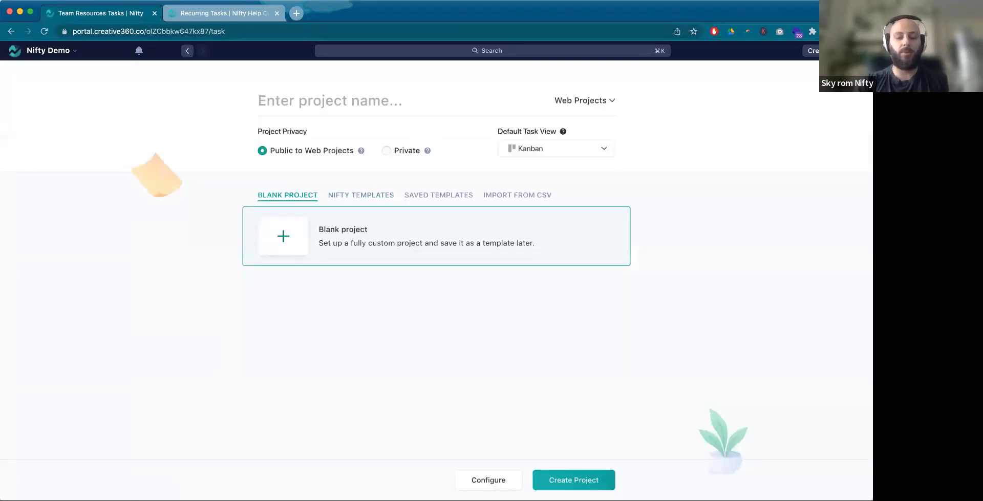
pyautogui.write('Website ')
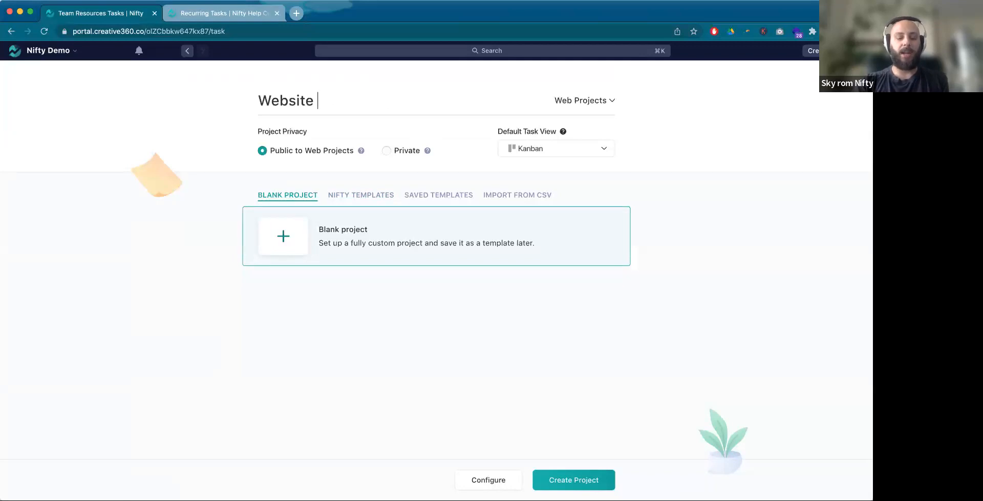
pyautogui.write('Creation')
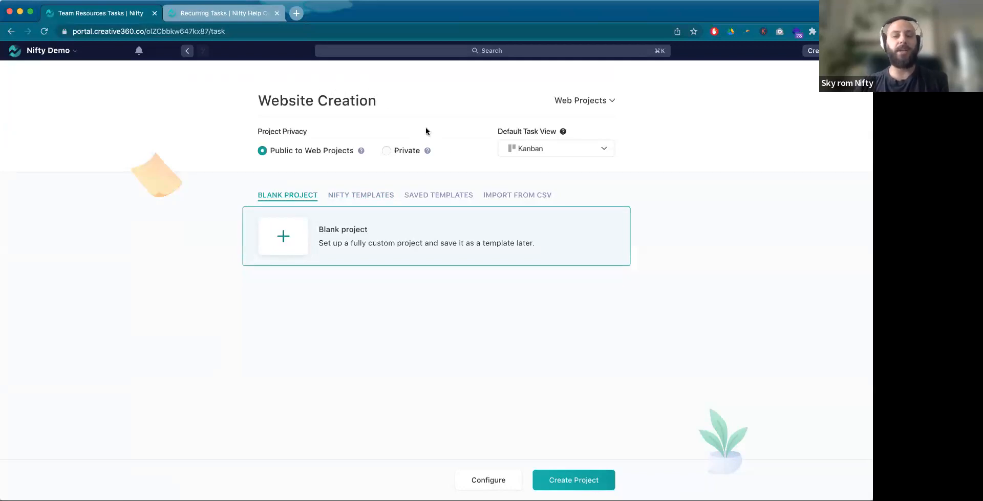
pyautogui.click(558, 149)
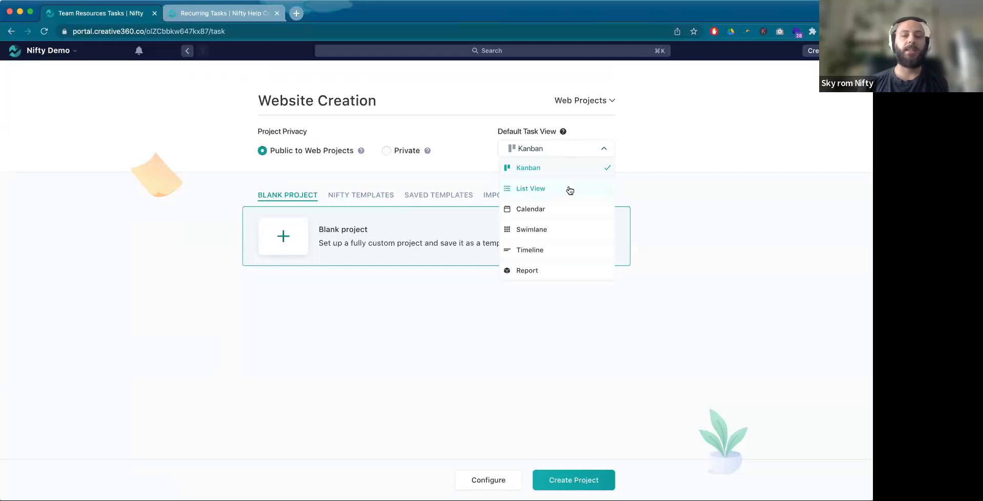
pyautogui.click(598, 196)
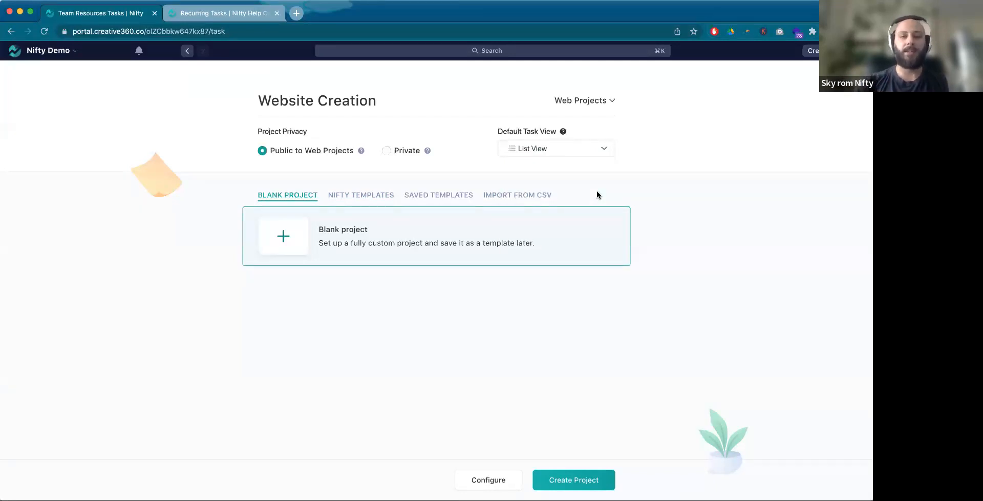
pyautogui.click(577, 483)
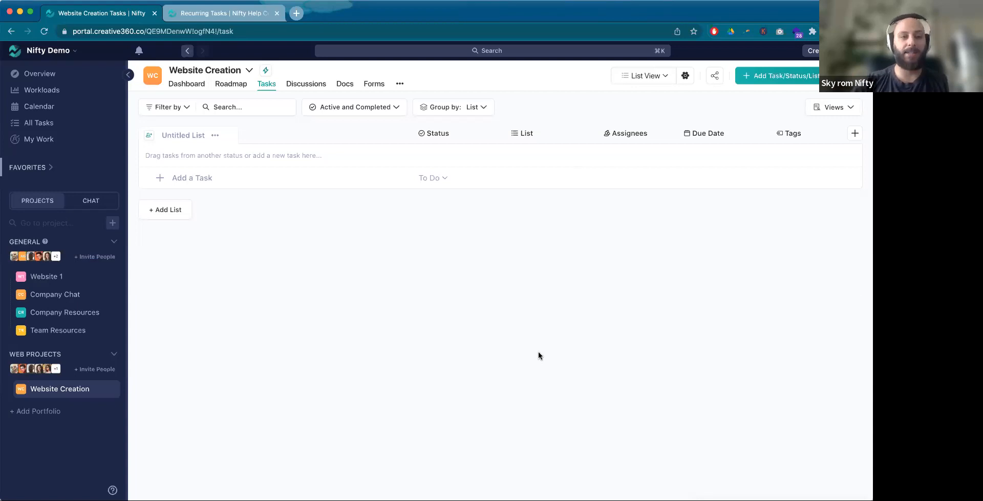
# Step: Rename the untitled task list in the Website Creation project as Kickoff
pyautogui.click(215, 135)
pyautogui.click(226, 150)
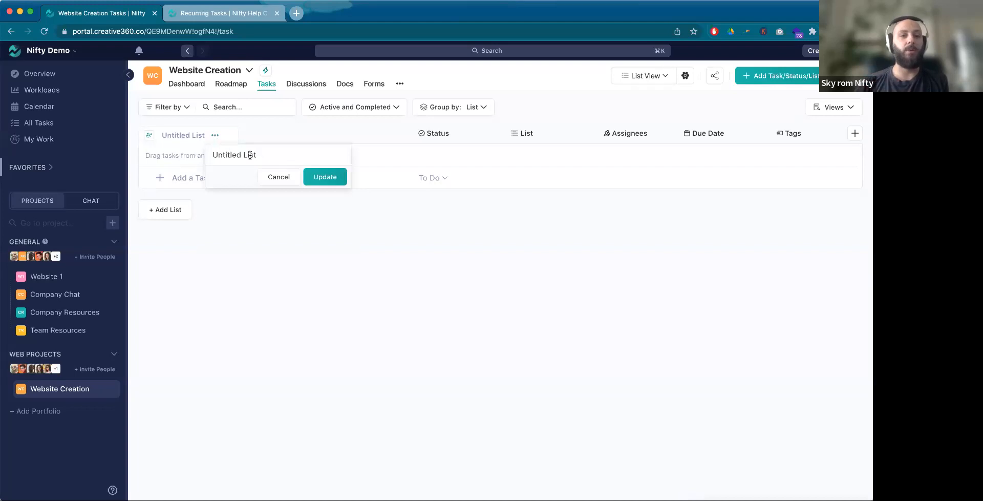
pyautogui.moveTo(276, 155); pyautogui.dragTo(213, 154)
pyautogui.press('BackSpace')
pyautogui.write('Kickoff')
pyautogui.press('Return')
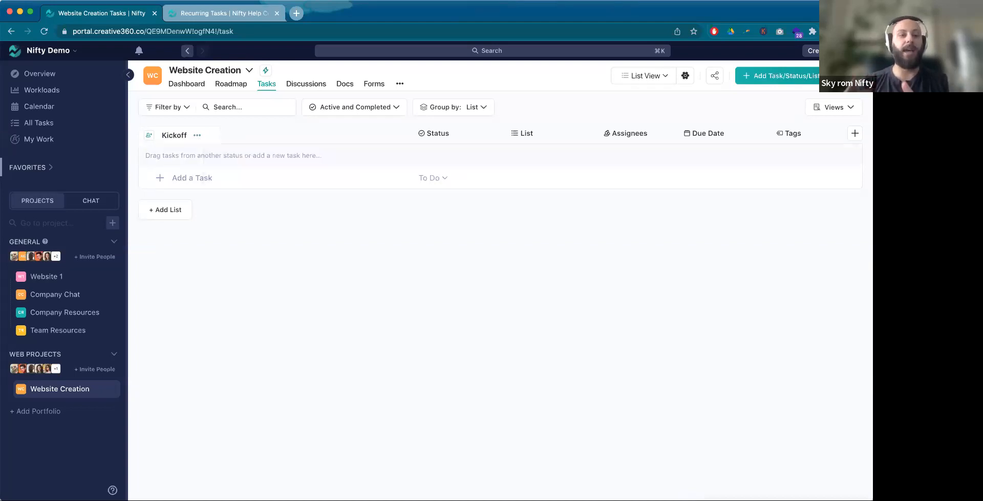
# Step: Add two more task lists to the project, named Design and Development
pyautogui.click(174, 209)
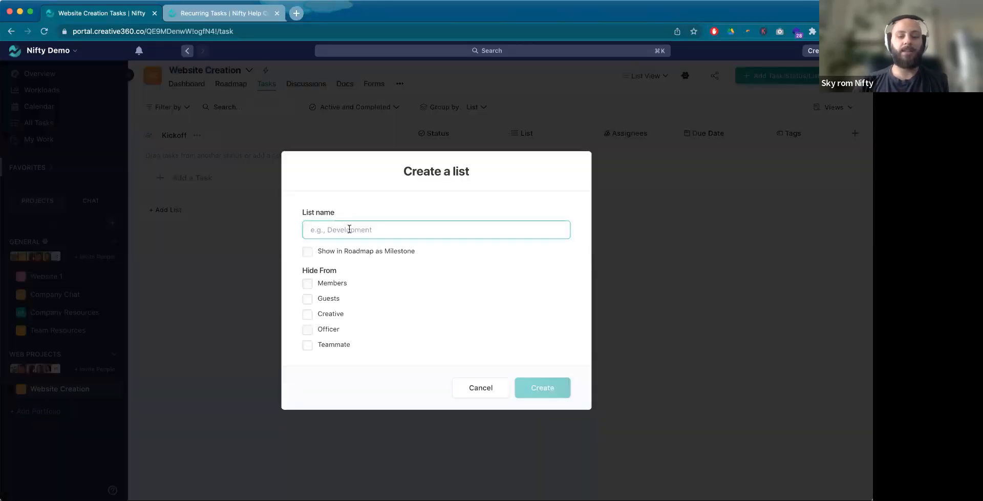
pyautogui.write('Design')
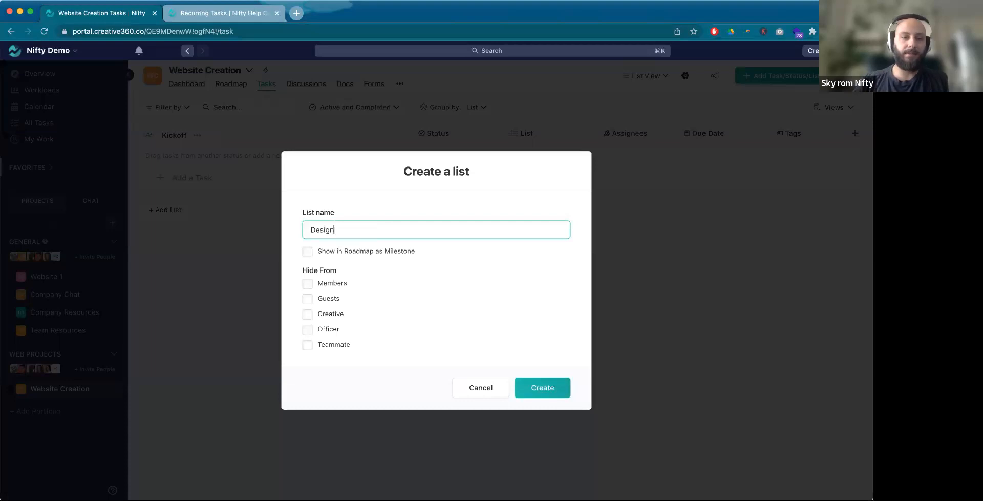
pyautogui.click(541, 387)
pyautogui.click(184, 284)
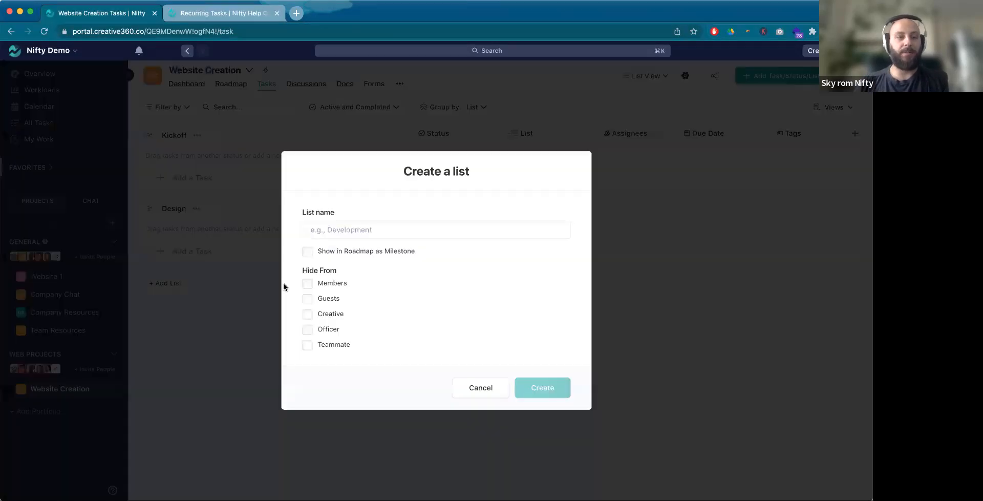
pyautogui.write('Devel')
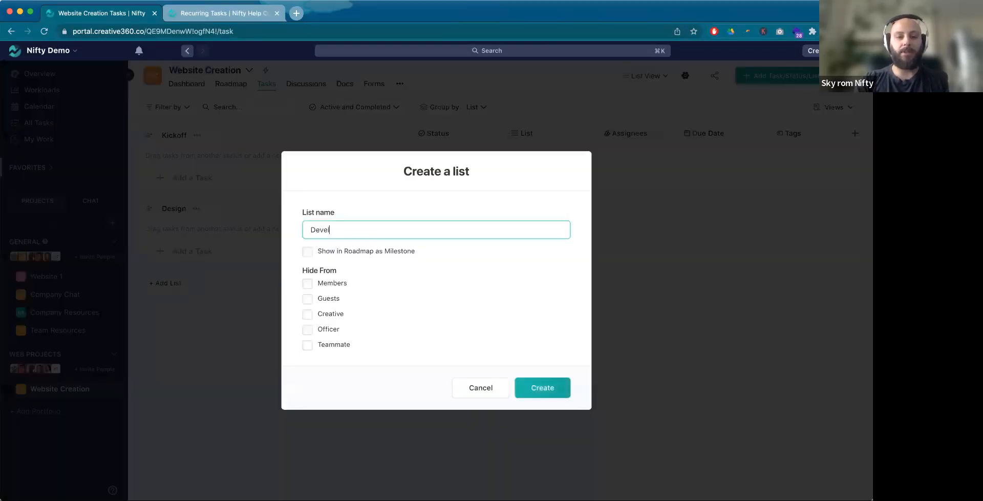
pyautogui.write('opment')
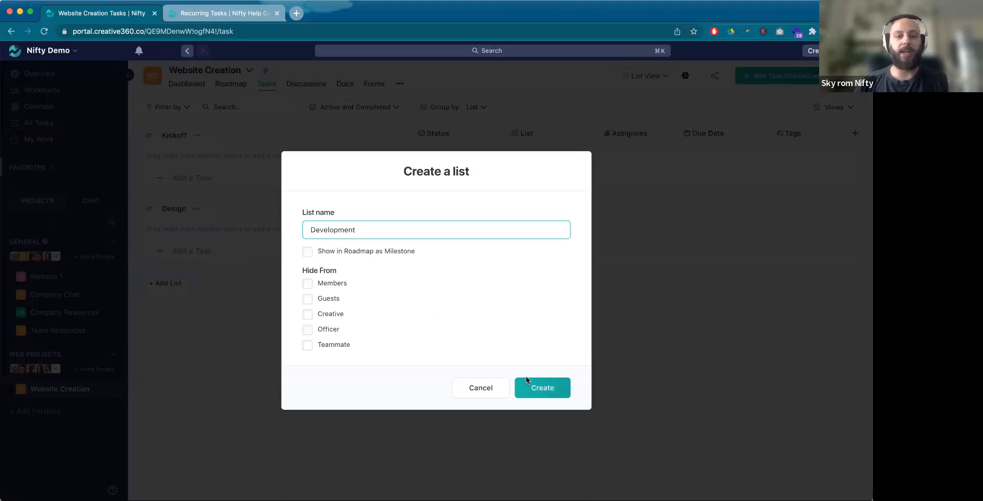
pyautogui.click(540, 390)
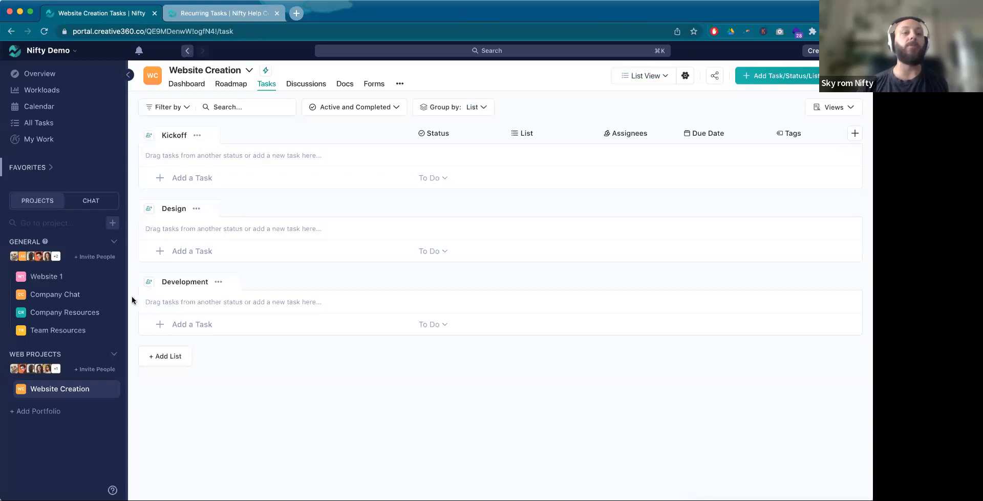
# Step: Check the available task grouping options and switch the Website Creation tasks to Kanban view
pyautogui.click(484, 107)
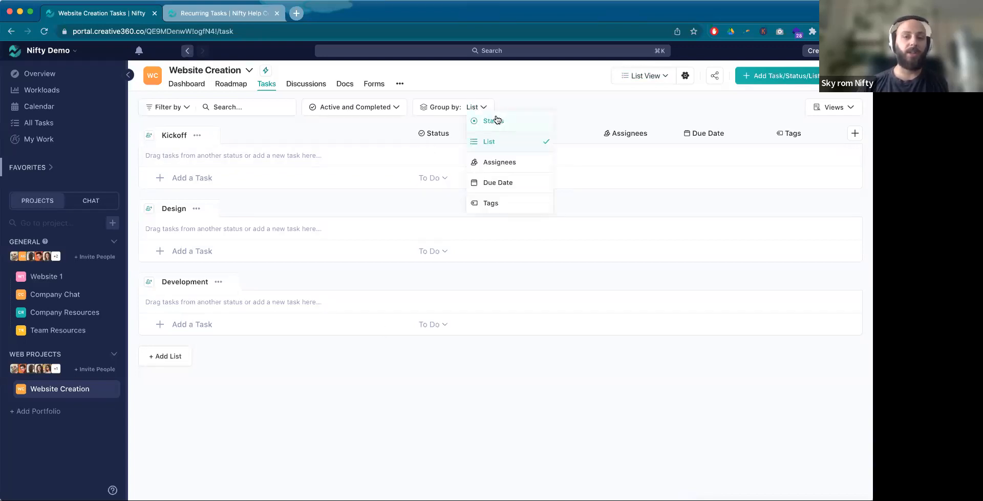
pyautogui.click(552, 93)
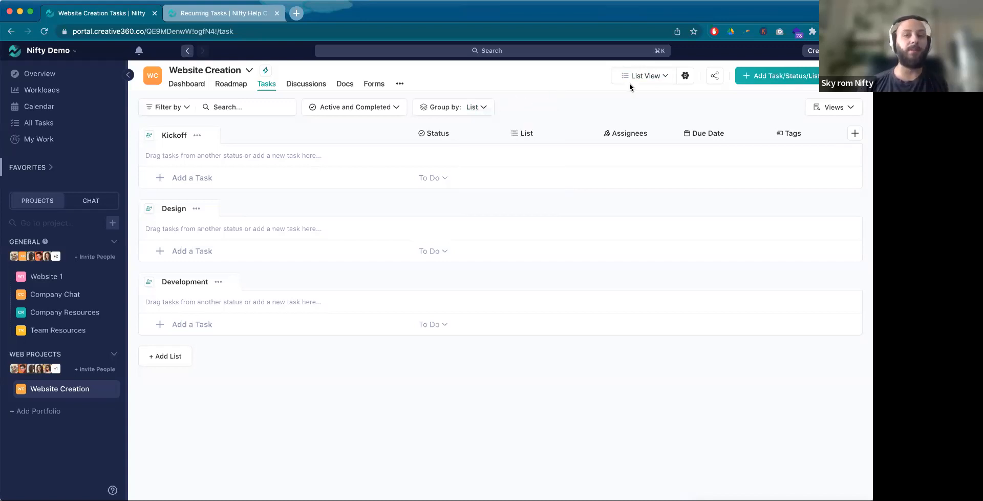
pyautogui.click(660, 79)
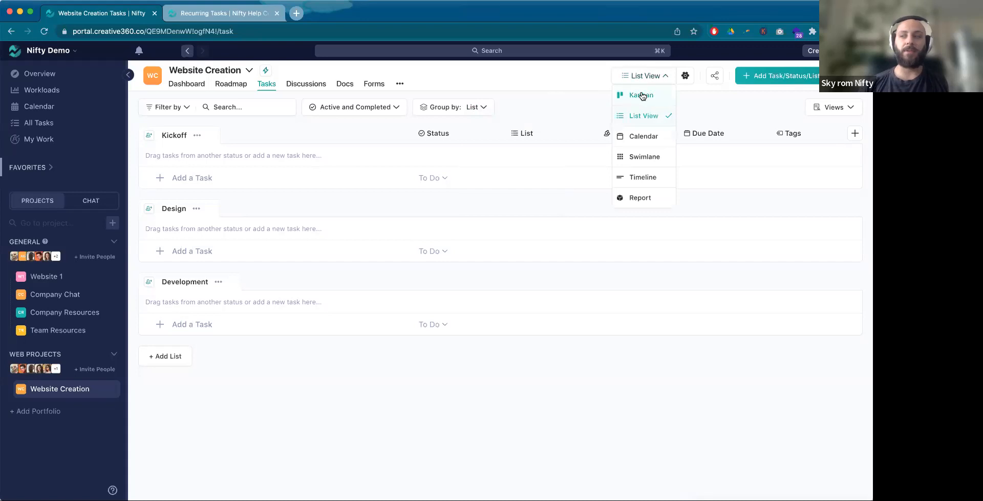
pyautogui.click(641, 92)
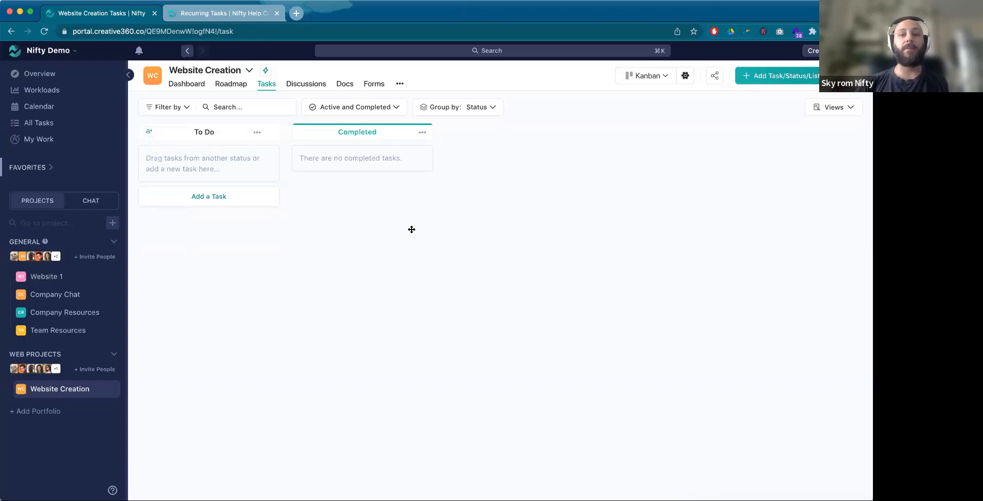
# Step: Create a new task status named In Progress on the Kanban board
pyautogui.click(773, 78)
pyautogui.click(785, 117)
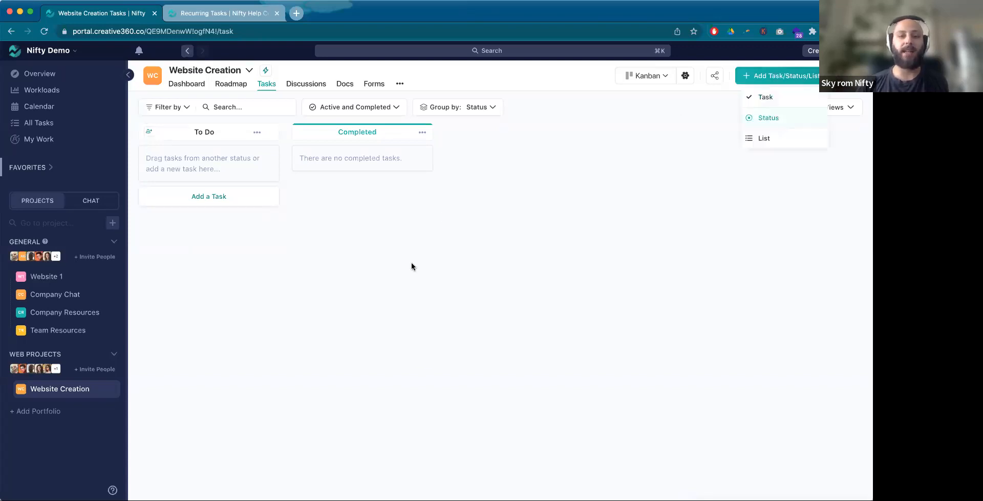
pyautogui.click(387, 282)
pyautogui.write('In Pro')
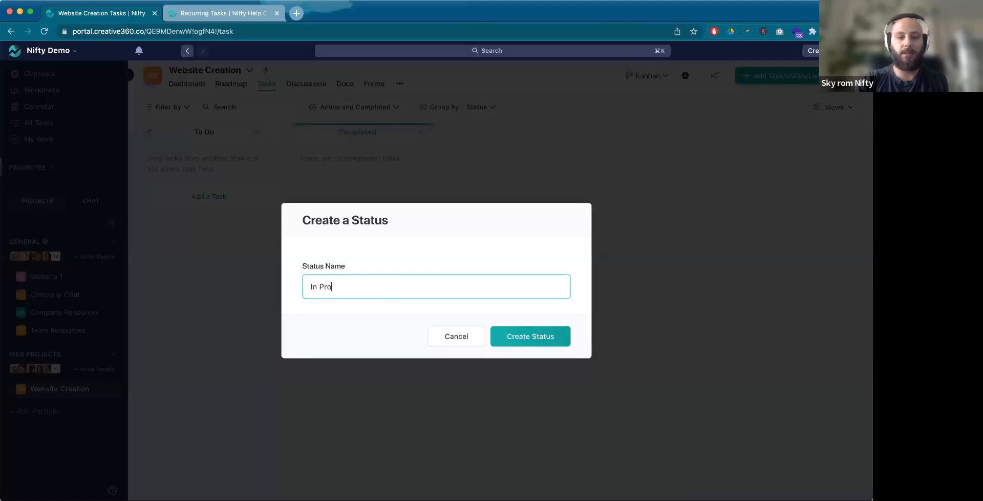
pyautogui.write('gress')
pyautogui.click(547, 339)
# Step: Add another task status named In Review to the Kanban board
pyautogui.click(789, 80)
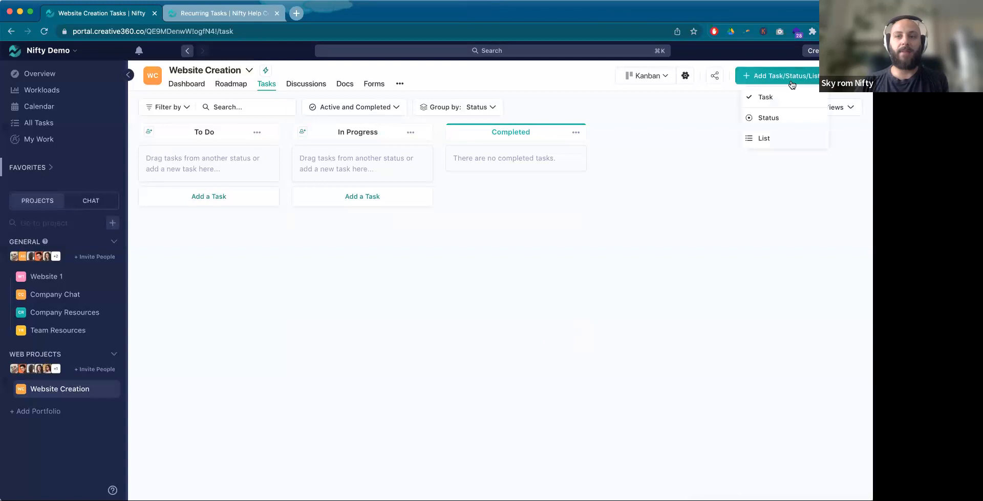
pyautogui.click(770, 117)
pyautogui.click(377, 290)
pyautogui.write('In Review')
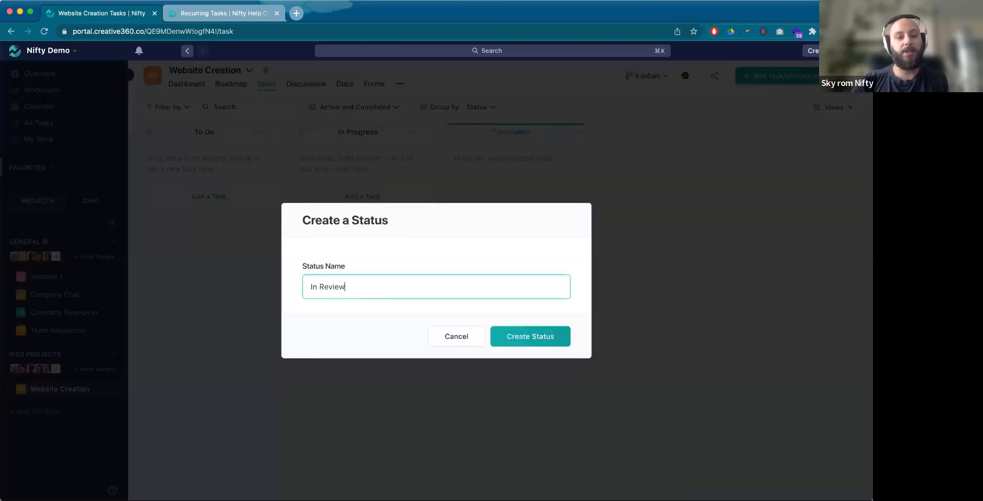
pyautogui.click(538, 343)
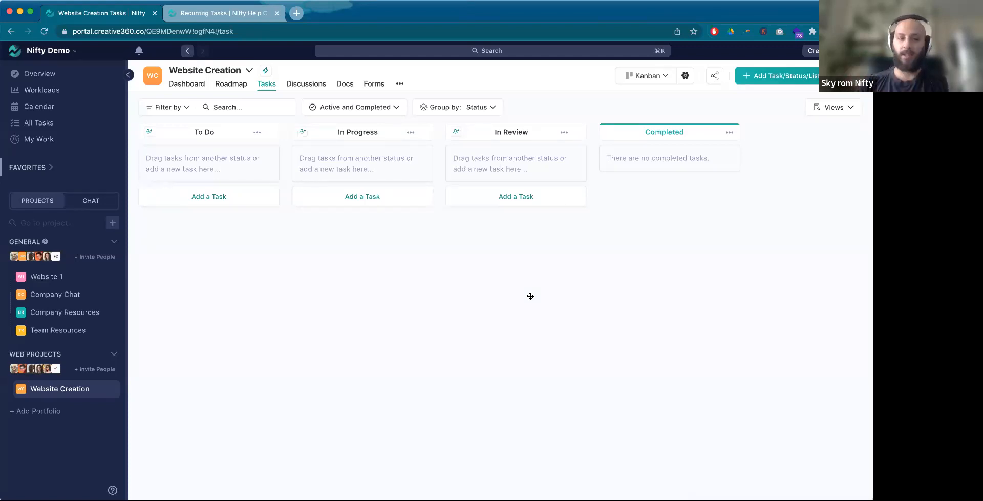
# Step: Assign the dark grey colour to the To Do status column
pyautogui.click(256, 133)
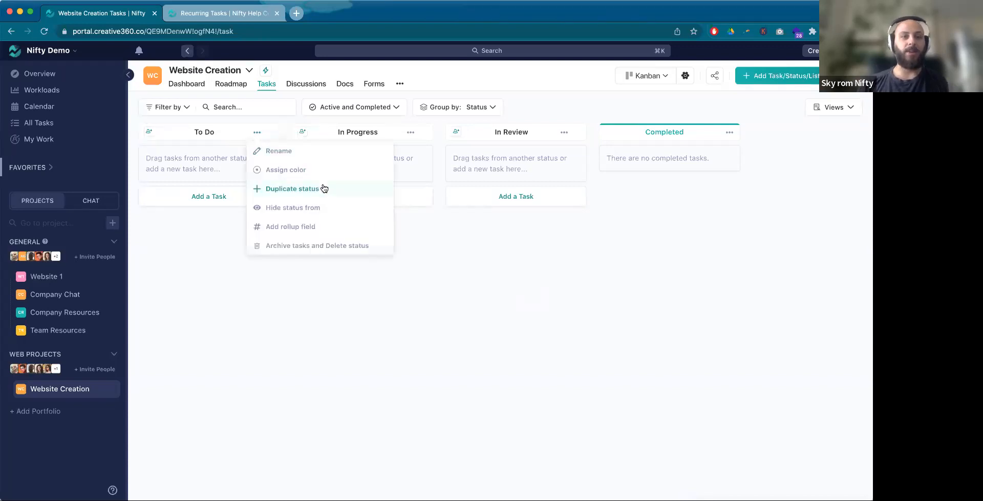
pyautogui.click(318, 174)
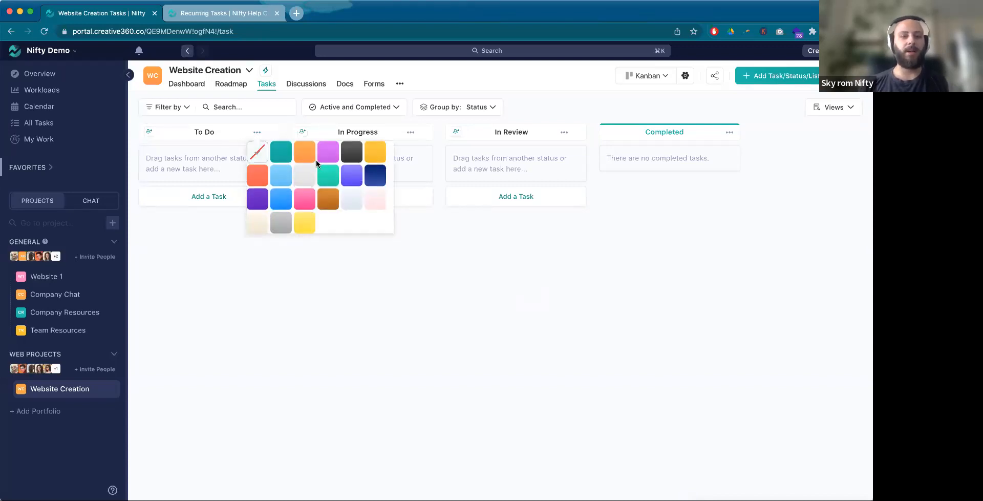
pyautogui.click(352, 152)
# Step: Assign the orange colour to the In Progress status column and the purple colour to the In Review column
pyautogui.click(410, 132)
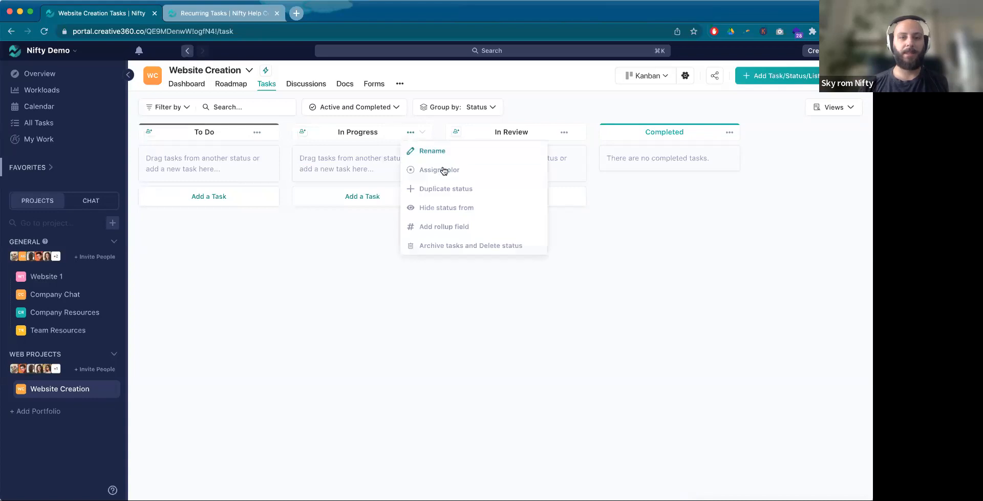
pyautogui.click(445, 171)
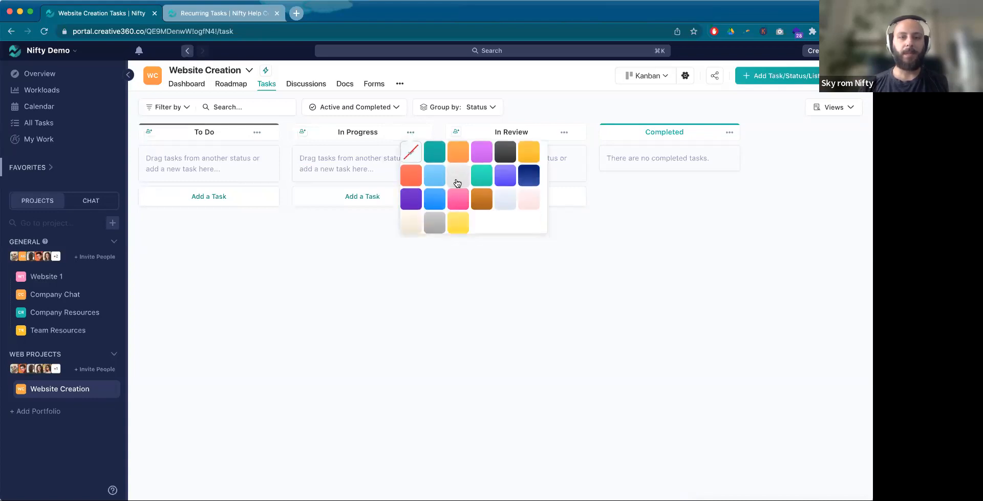
pyautogui.click(458, 152)
pyautogui.click(564, 133)
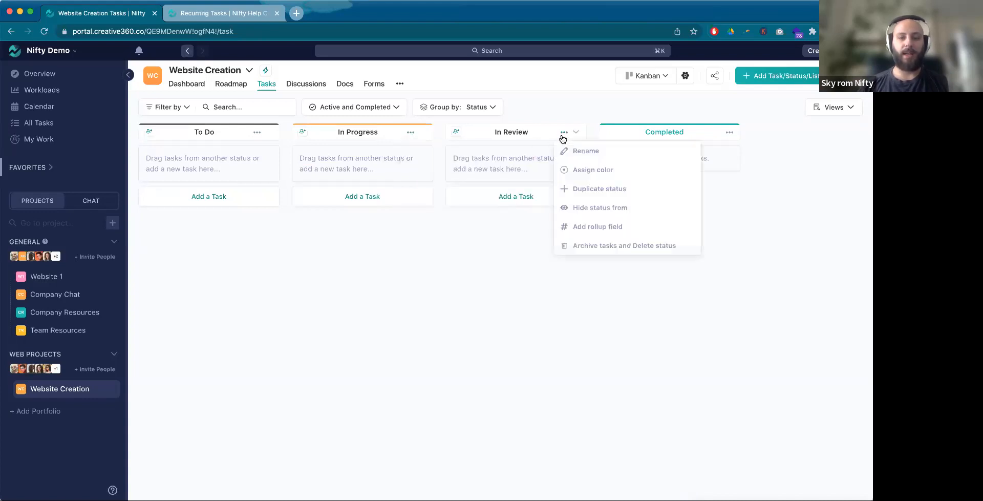
pyautogui.click(597, 172)
pyautogui.click(665, 180)
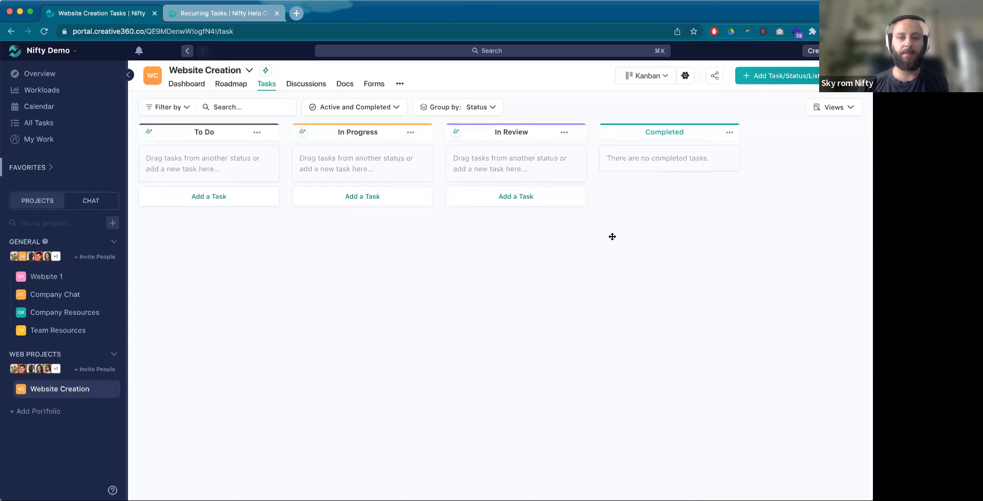
# Step: Switch the project tasks to List View and add a task named Kickoff Meeting to the Kickoff list
pyautogui.click(664, 77)
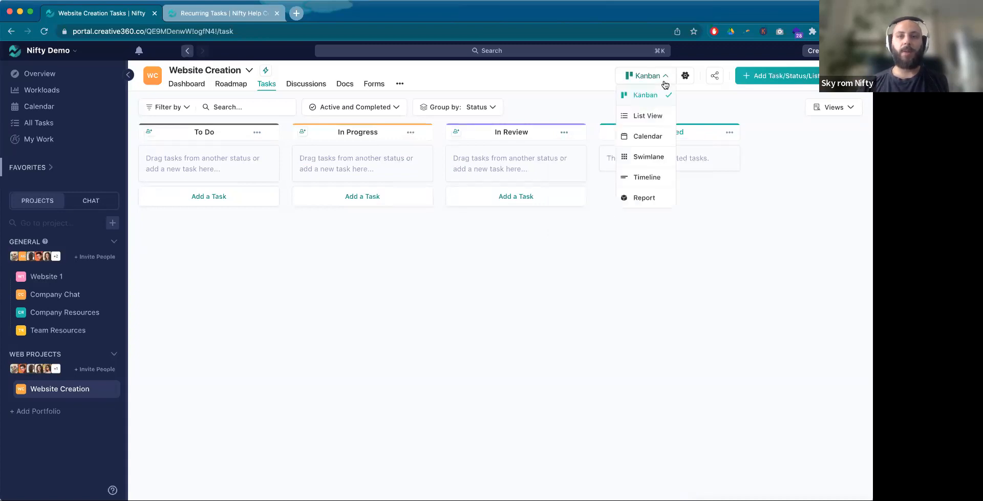
pyautogui.click(661, 118)
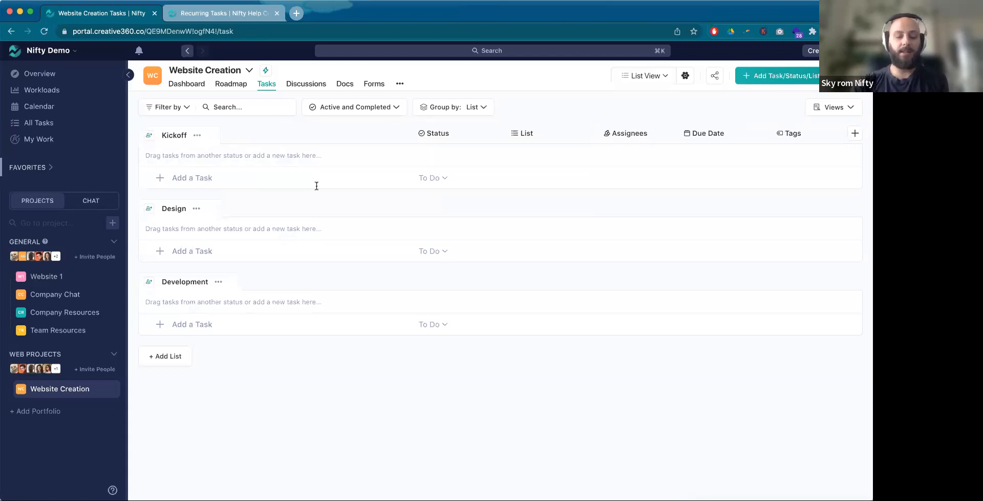
pyautogui.write('Kickoff Meeting')
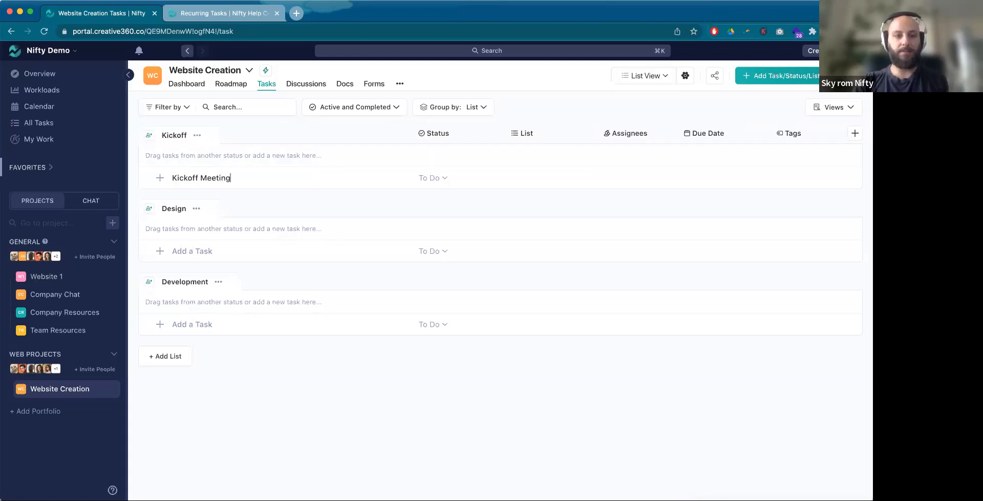
pyautogui.press('Return')
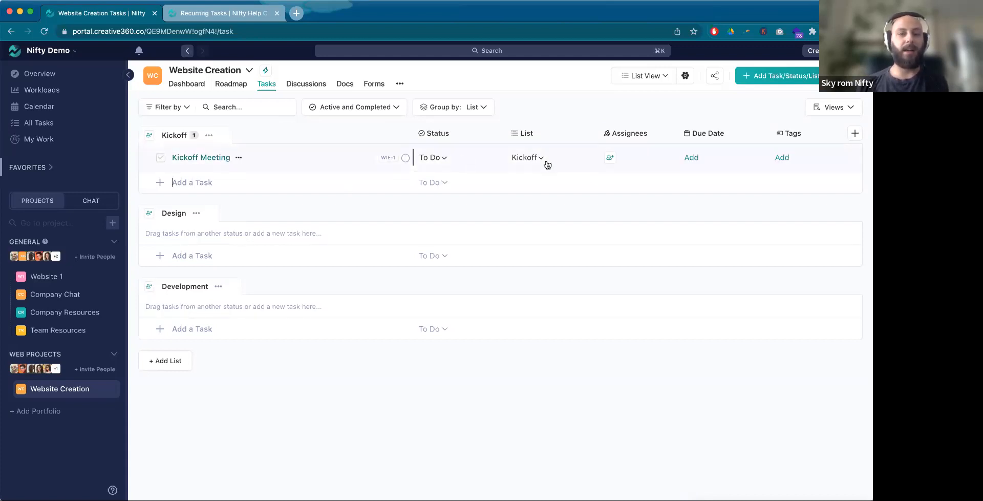
# Step: Review which columns can be shown, hidden or reordered in the task list, leaving the settings without saving
pyautogui.click(854, 134)
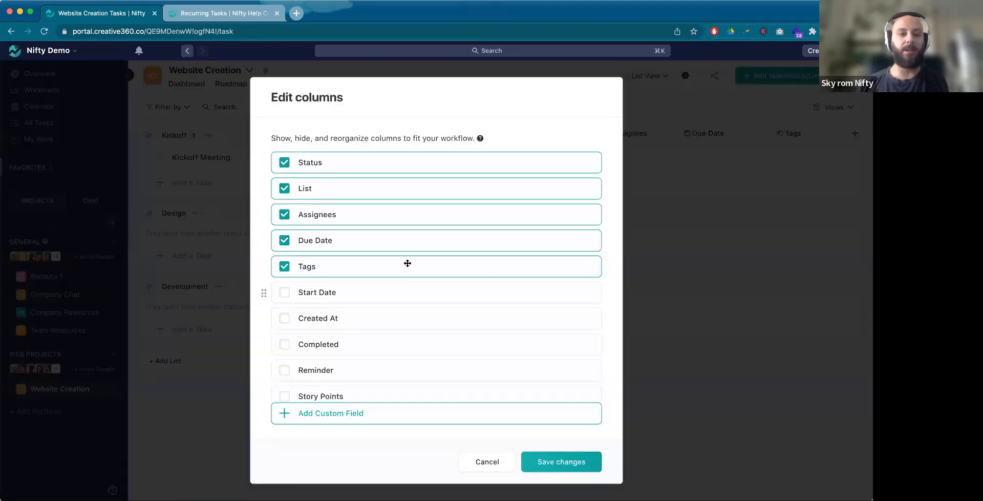
pyautogui.scroll(-2, 313, 247)
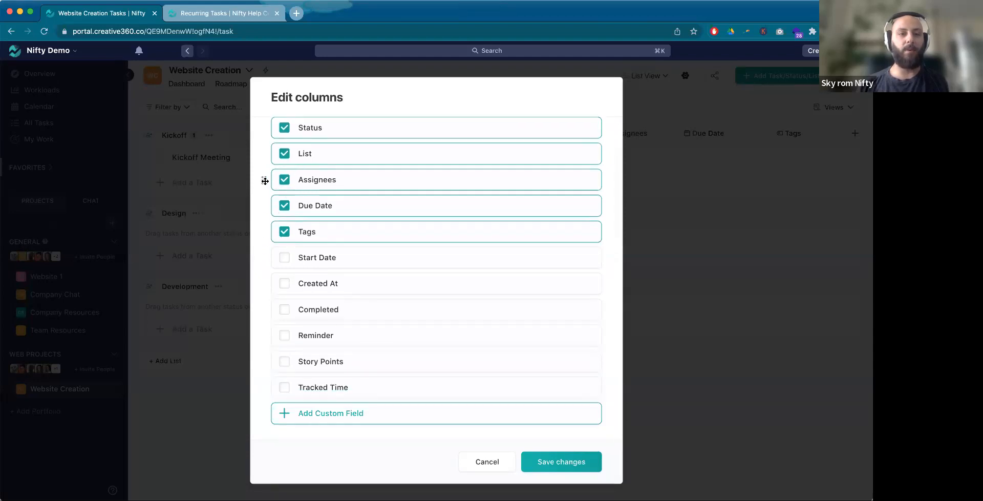
pyautogui.moveTo(264, 180); pyautogui.dragTo(268, 188)
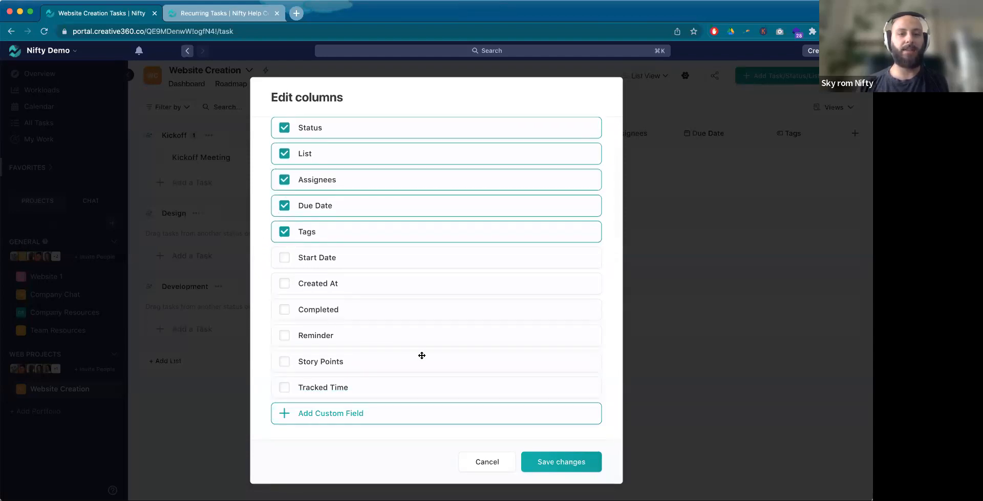
pyautogui.click(487, 462)
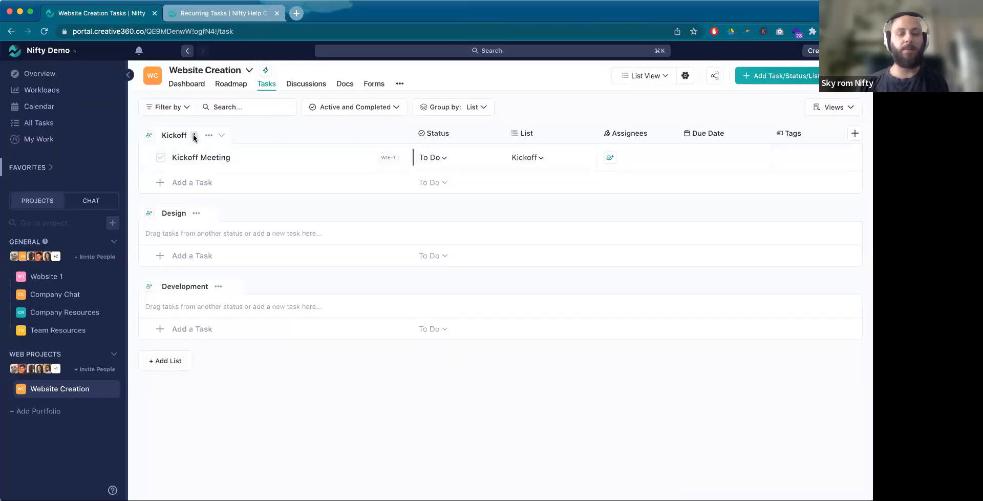
# Step: Move the Kickoff Meeting task to the Design list and return it to the Kickoff list
pyautogui.click(541, 160)
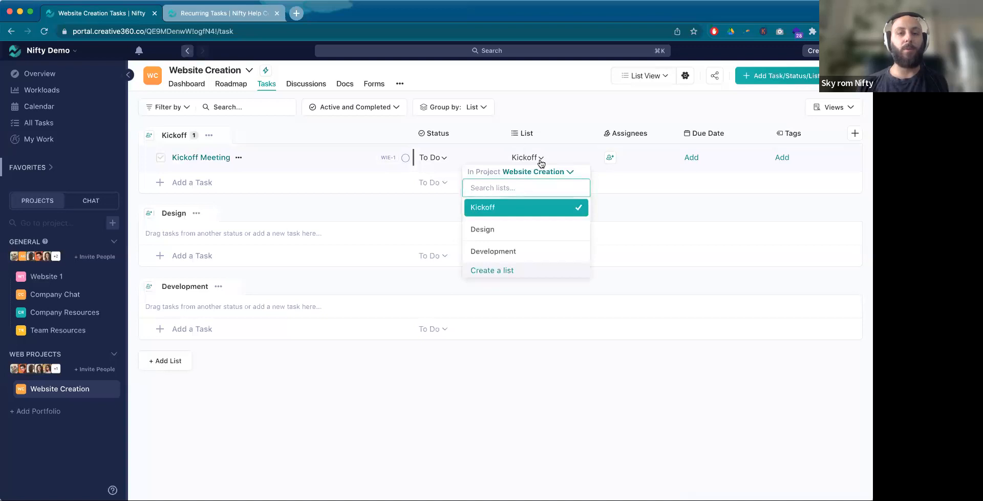
pyautogui.click(539, 229)
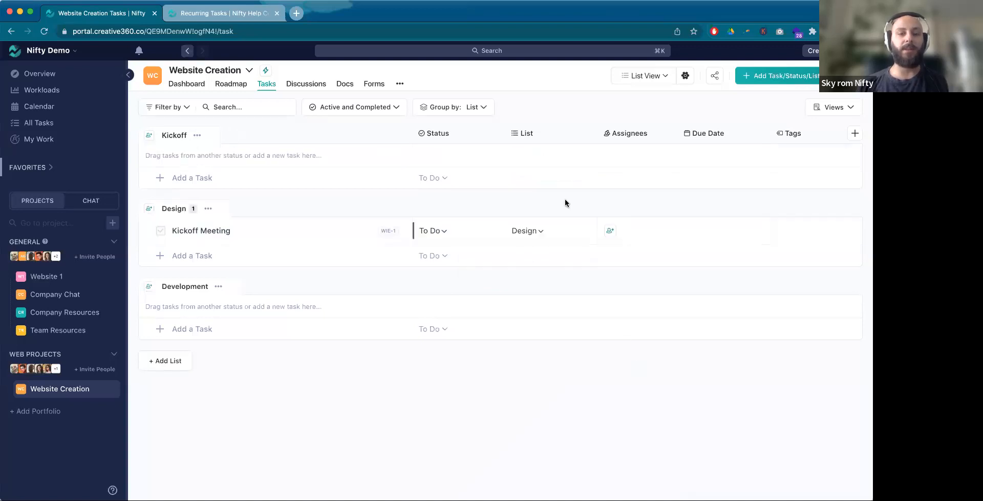
pyautogui.click(541, 231)
pyautogui.click(539, 279)
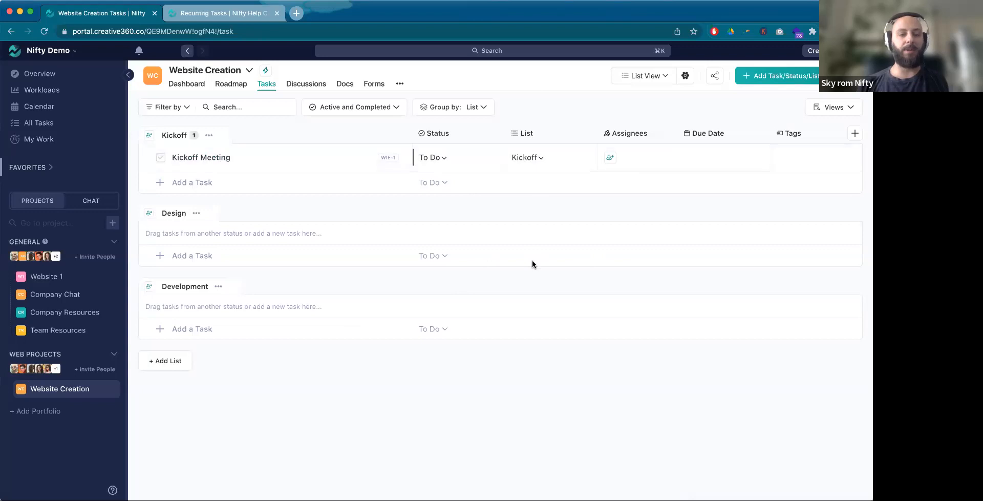
# Step: Add the tasks Information Architecture and Finalize Copy to the Kickoff list
pyautogui.click(234, 179)
pyautogui.write('Infor')
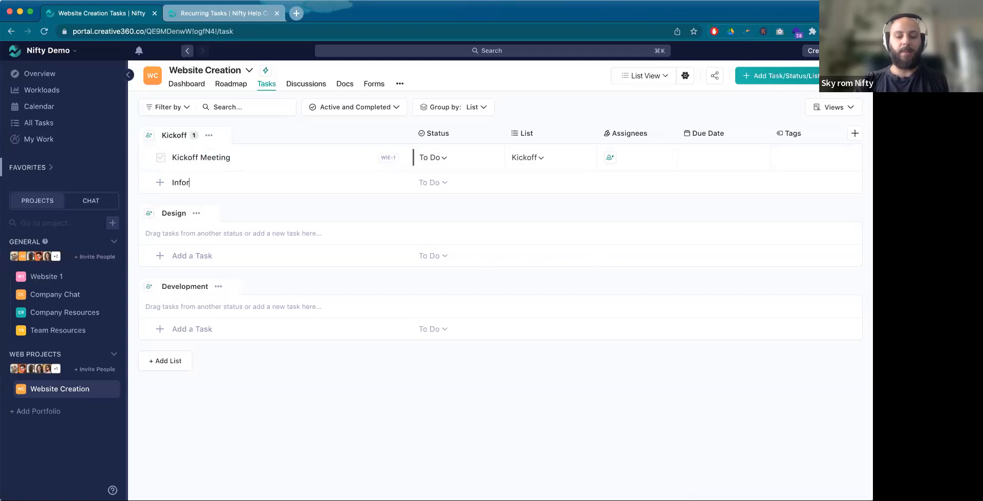
pyautogui.write('mation Architecture')
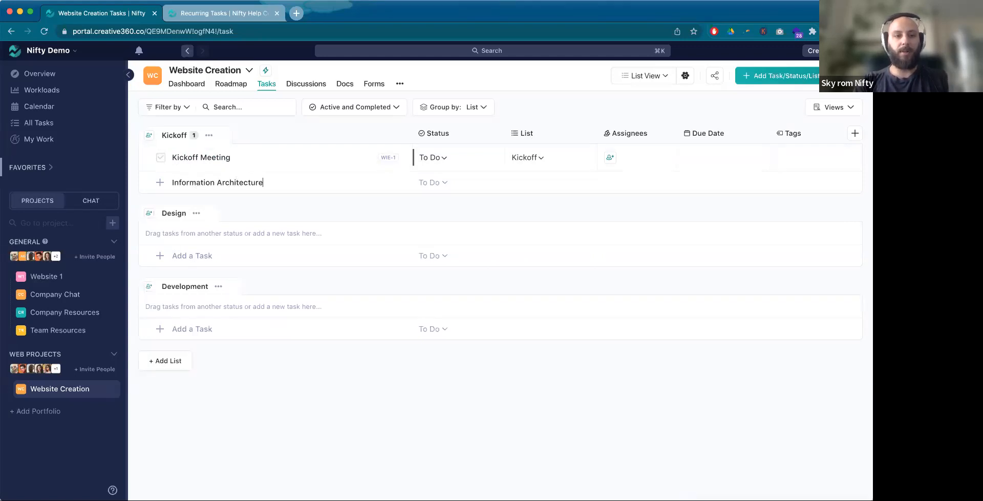
pyautogui.press('Return')
pyautogui.write('F')
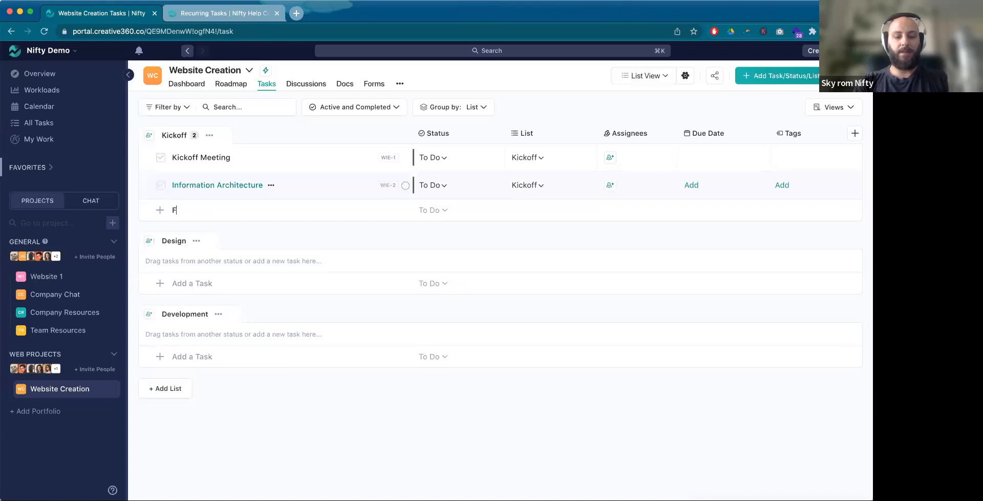
pyautogui.write('inalize Copy')
pyautogui.press('Return')
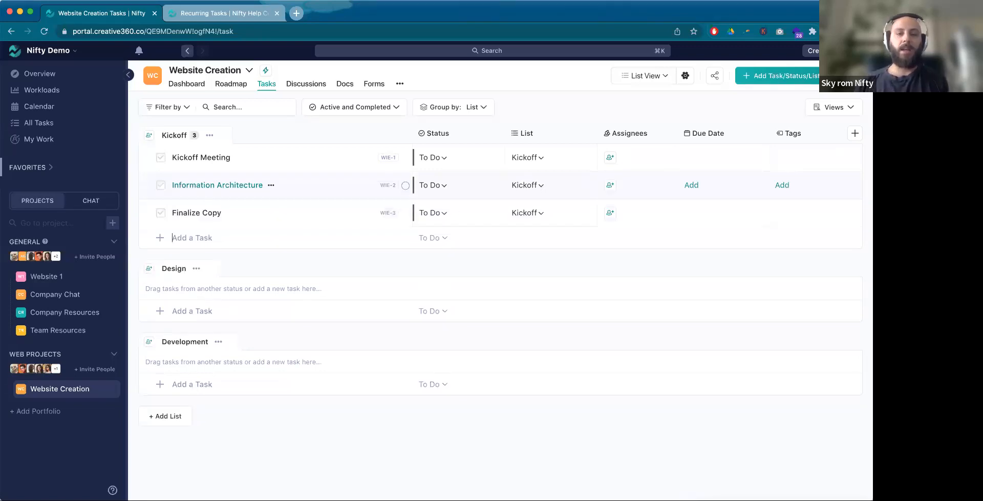
# Step: Select all three Kickoff tasks to view the bulk actions on offer, and clear the selection
pyautogui.keyDown('shift'); pyautogui.click(297, 158); pyautogui.keyUp('shift')
pyautogui.keyDown('shift'); pyautogui.click(323, 212); pyautogui.keyUp('shift')
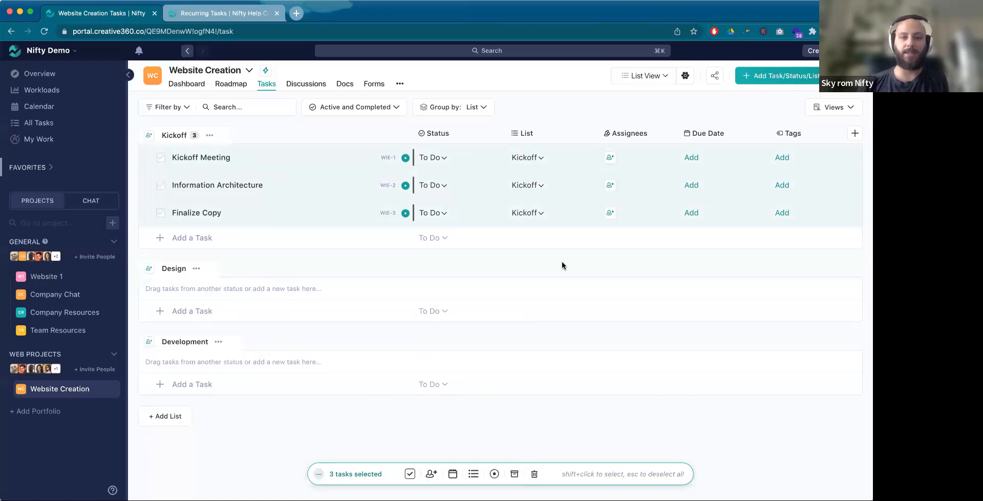
pyautogui.press('Escape')
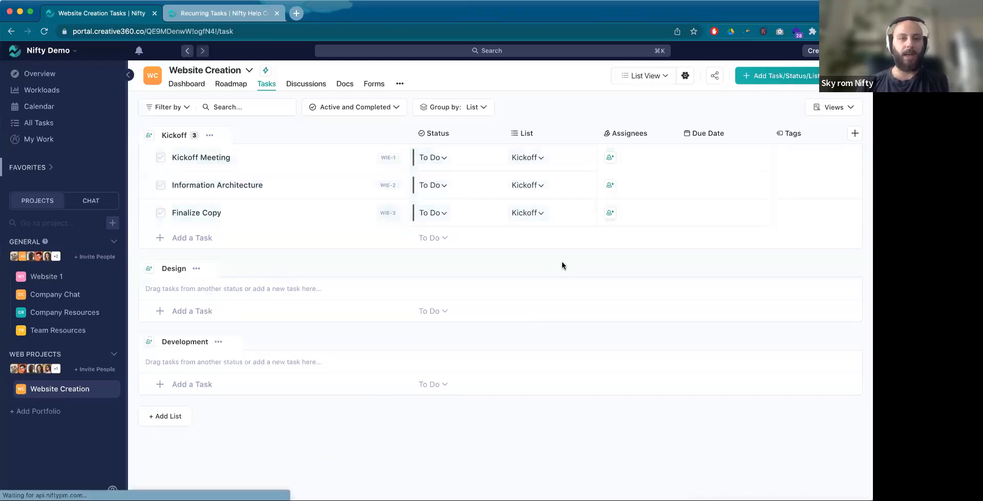
# Step: Add the tasks Homepage UX, Abut UX and Contact UX to the Design list
pyautogui.click(232, 312)
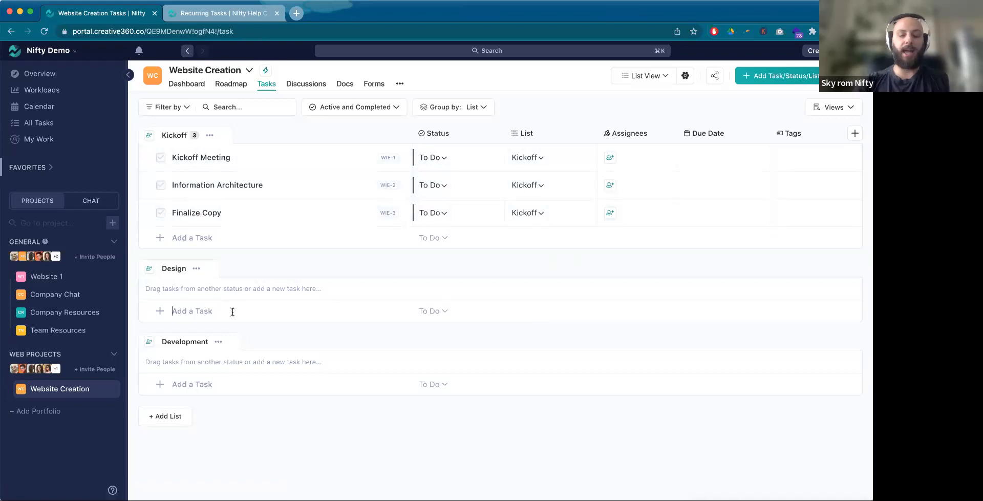
pyautogui.write('Homepage UX')
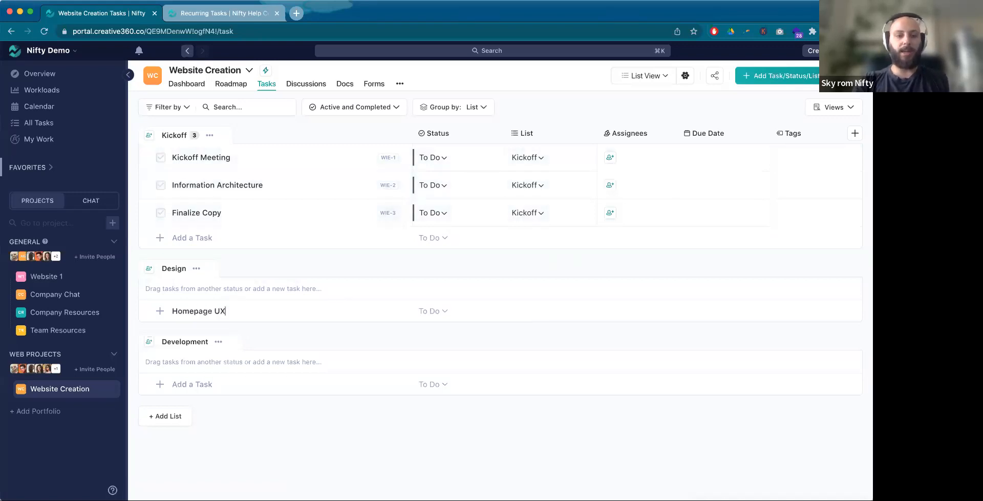
pyautogui.press('Return')
pyautogui.write('Abut UX')
pyautogui.press('Return')
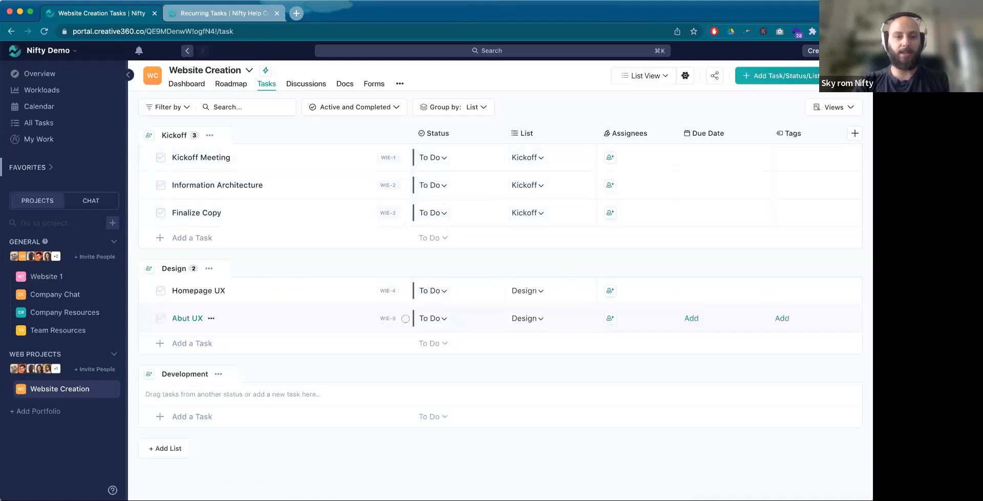
pyautogui.write('Contact UX')
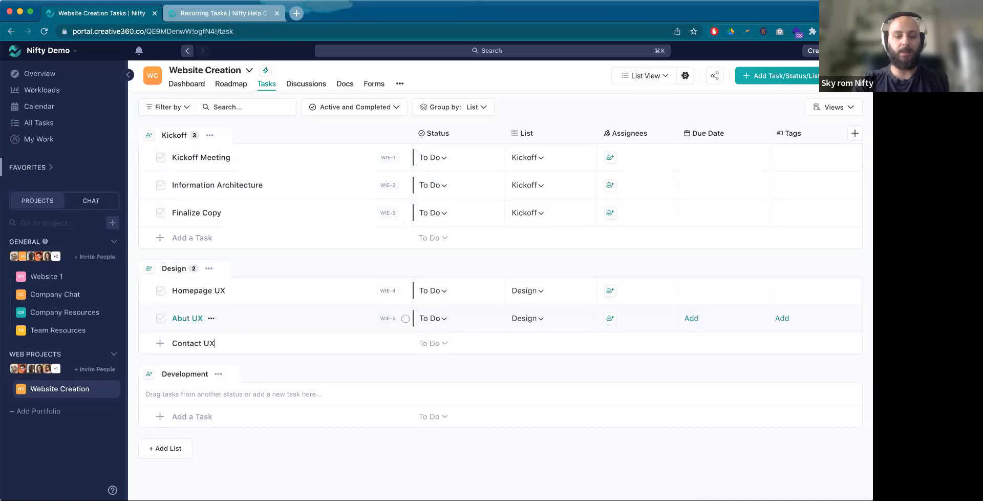
pyautogui.press('Return')
# Step: Add the tasks Homepage UI, About UI and Contact UI to the Design list
pyautogui.write('Homepag')
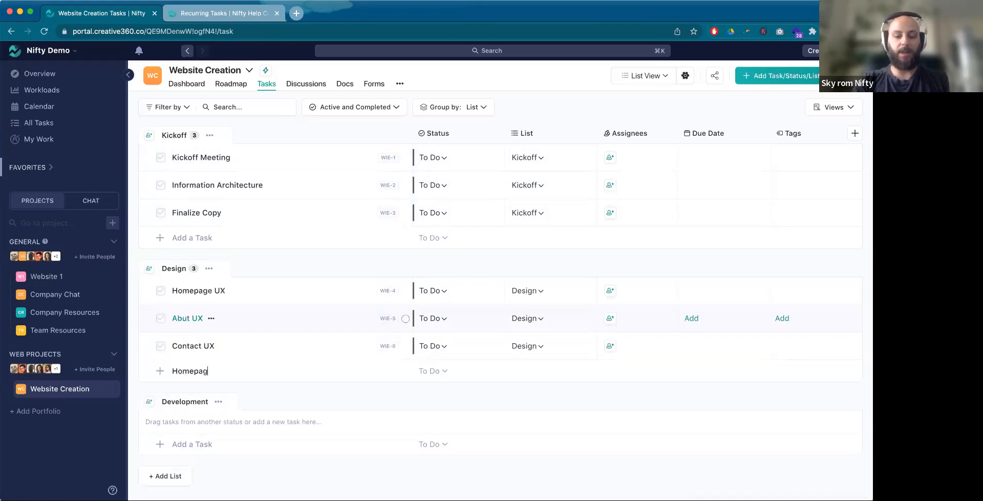
pyautogui.write('e UI')
pyautogui.press('Return')
pyautogui.write('About UI')
pyautogui.press('Return')
pyautogui.write('Con')
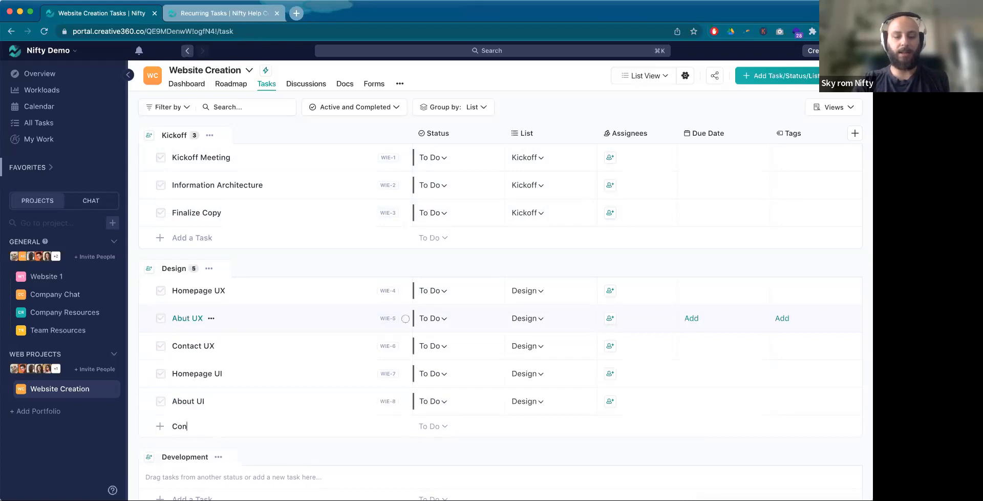
pyautogui.press('Return')
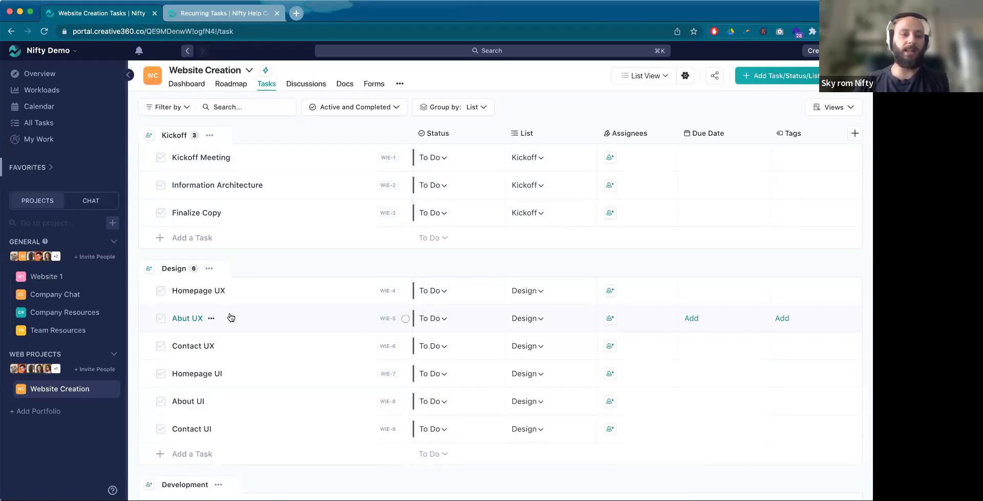
# Step: Correct the misspelled Abut UX task name to About UX in its task details and close them
pyautogui.click(184, 319)
pyautogui.write('o')
pyautogui.click(856, 104)
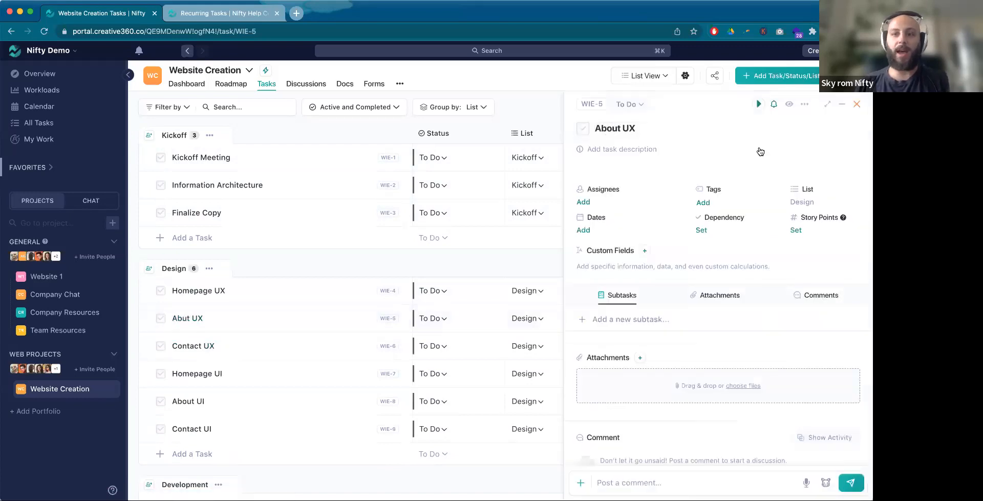
# Step: Add the tasks Develop, Test and Launch to the Development list
pyautogui.scroll(-3, 225, 440)
pyautogui.click(221, 447)
pyautogui.write('Develop')
pyautogui.press('Return')
pyautogui.write('Test')
pyautogui.press('Return')
pyautogui.write('Launch')
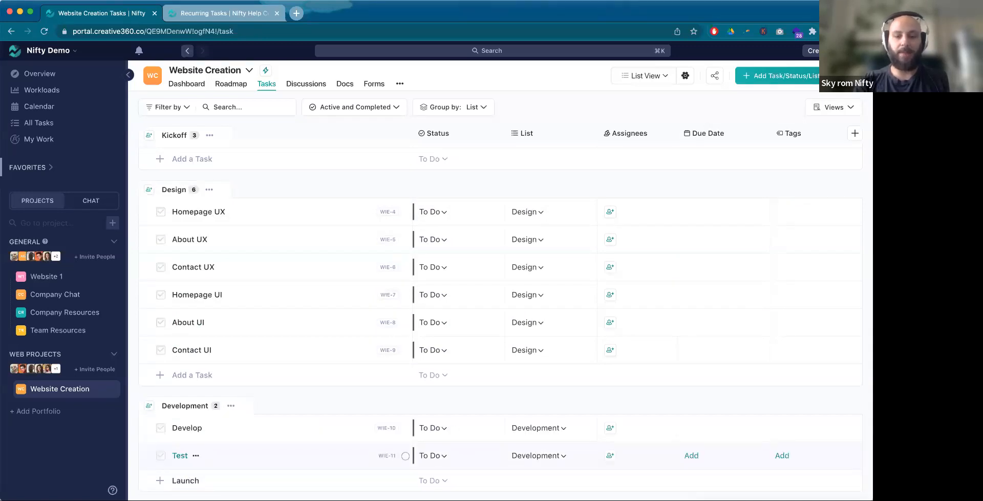
pyautogui.press('Return')
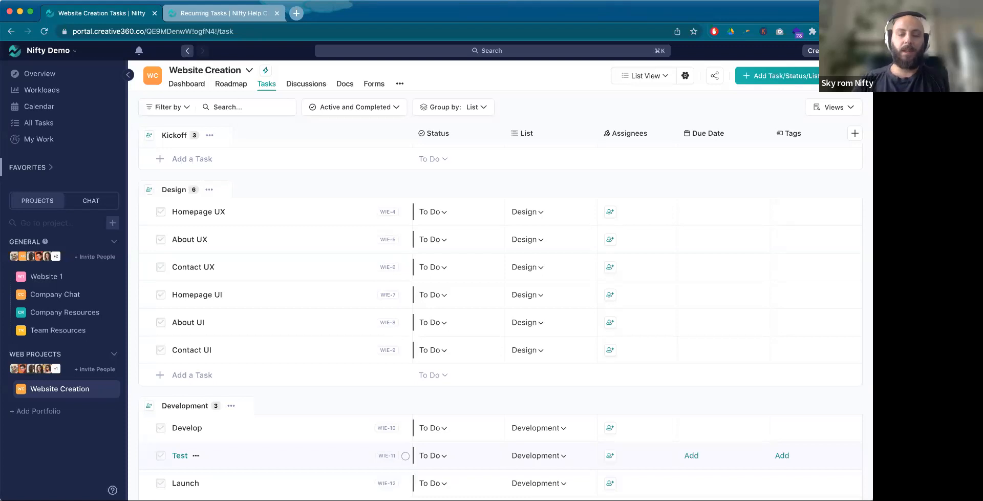
# Step: Set the Kickoff Meeting task's status to In Review and the Information Architecture task's status to In Progress
pyautogui.scroll(-2, 306, 379)
pyautogui.scroll(2, 430, 450)
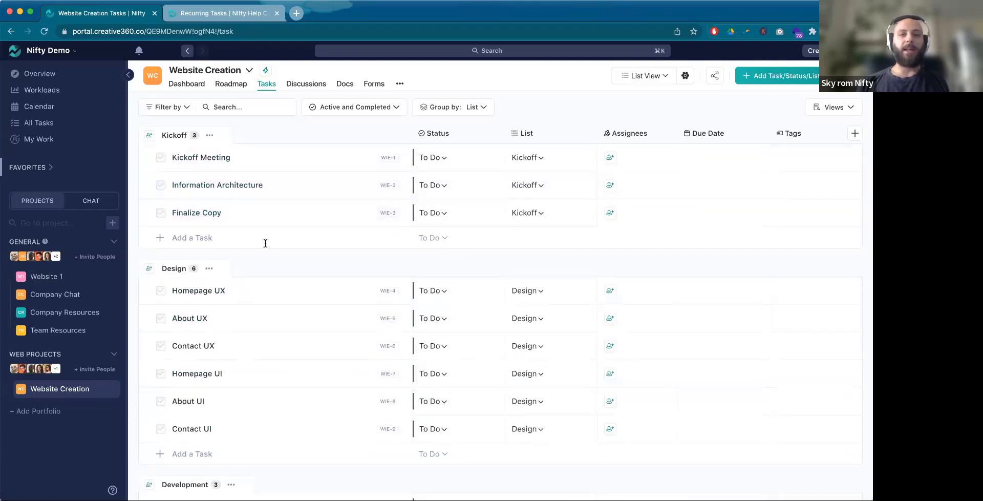
pyautogui.click(431, 157)
pyautogui.click(450, 244)
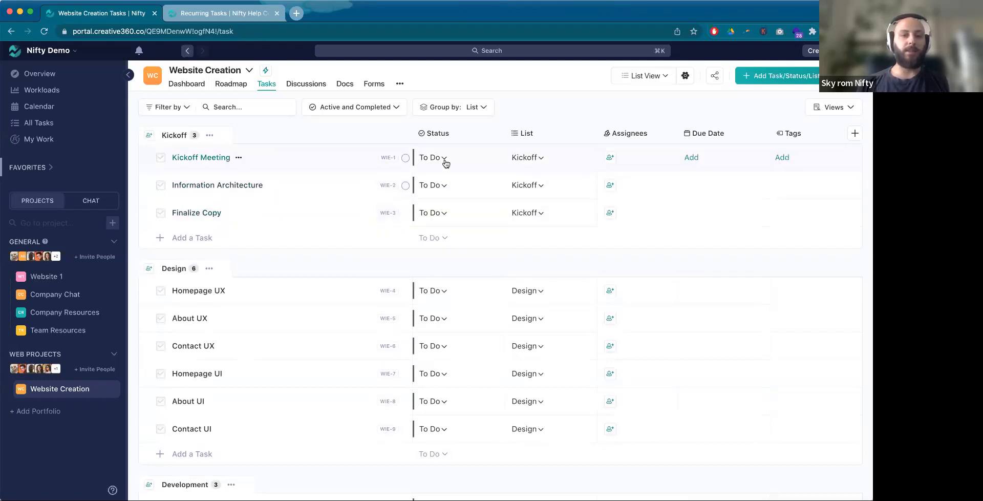
pyautogui.click(437, 267)
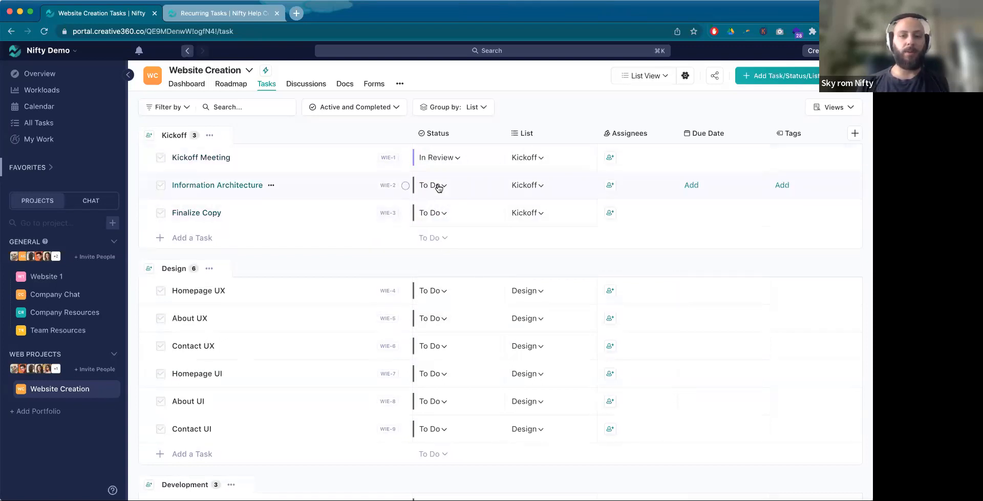
pyautogui.click(433, 185)
pyautogui.click(426, 277)
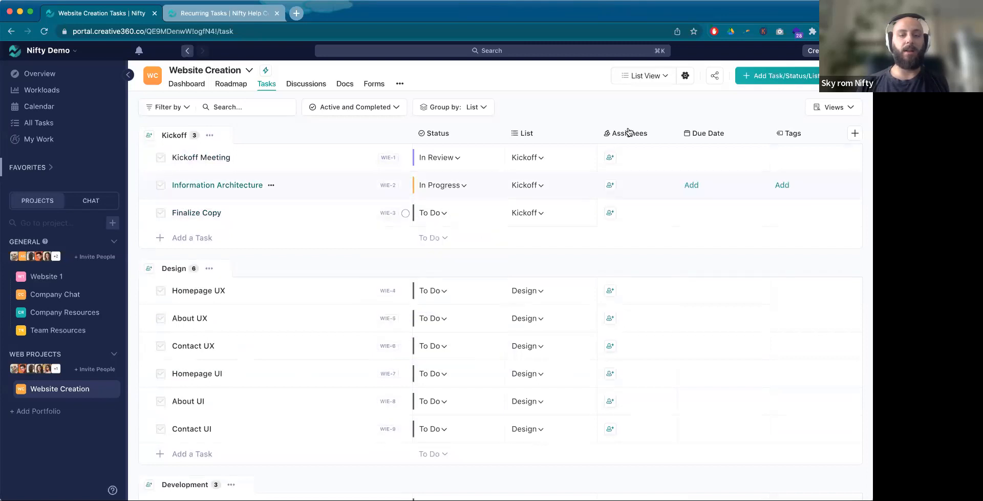
# Step: View the tasks as a Kanban board, switch to the Swimlane view and move Homepage UX to In Progress within the Design list
pyautogui.click(662, 78)
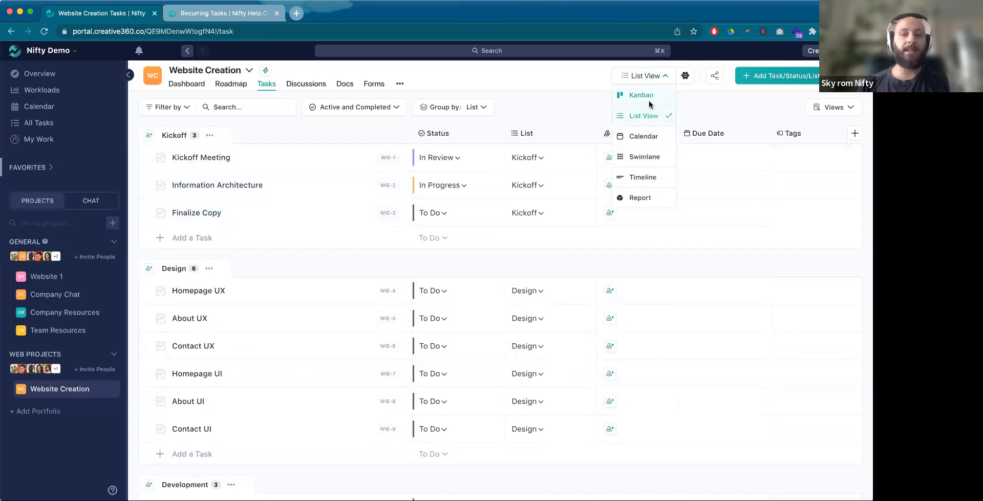
pyautogui.click(649, 101)
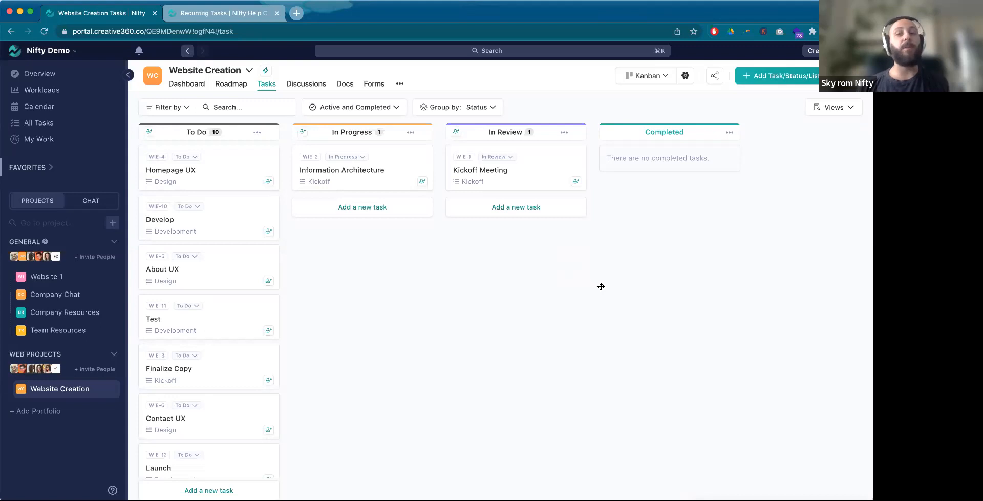
pyautogui.click(665, 81)
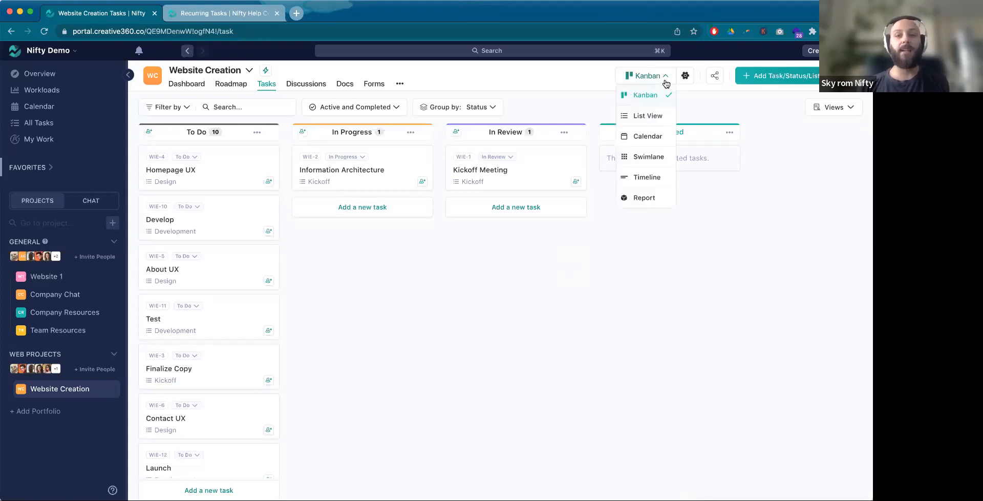
pyautogui.click(660, 153)
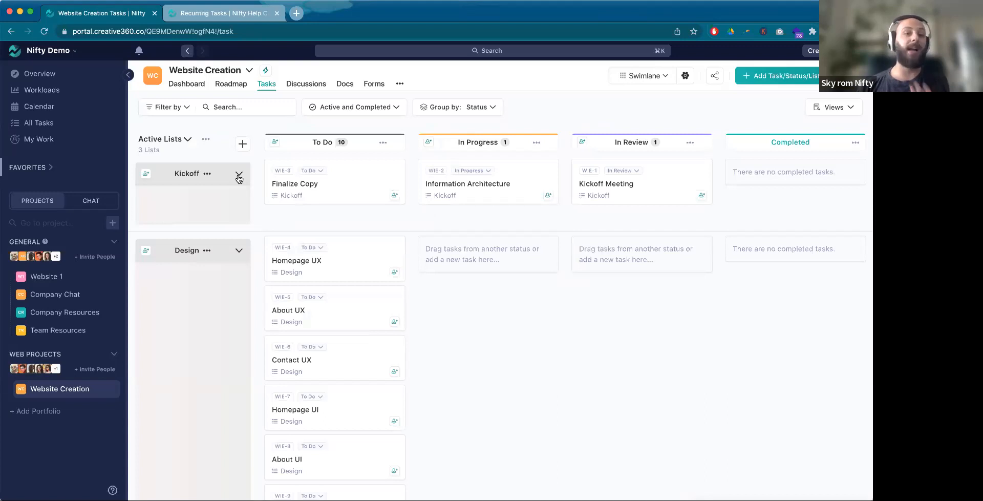
pyautogui.moveTo(330, 264); pyautogui.dragTo(530, 254)
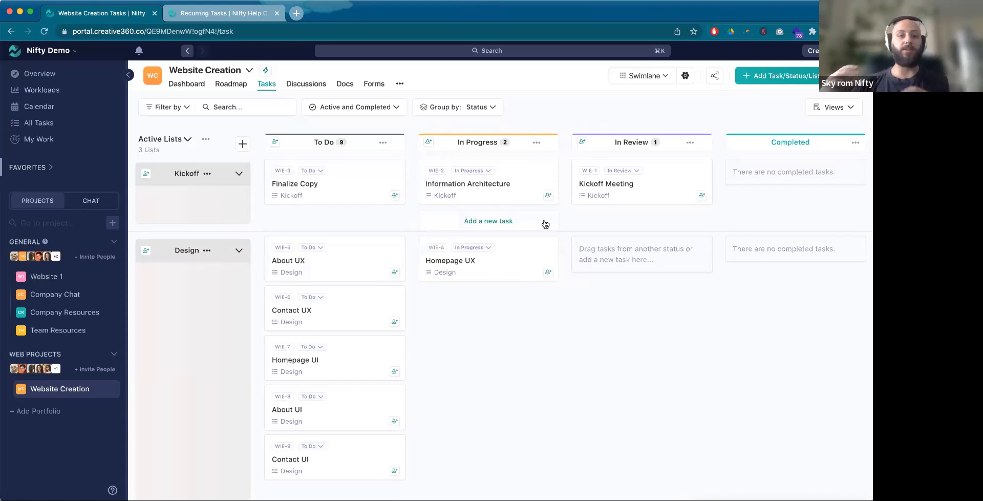
# Step: Collapse the Design swimlane, keeping the tasks grouped by Status, and return to the List View
pyautogui.click(239, 250)
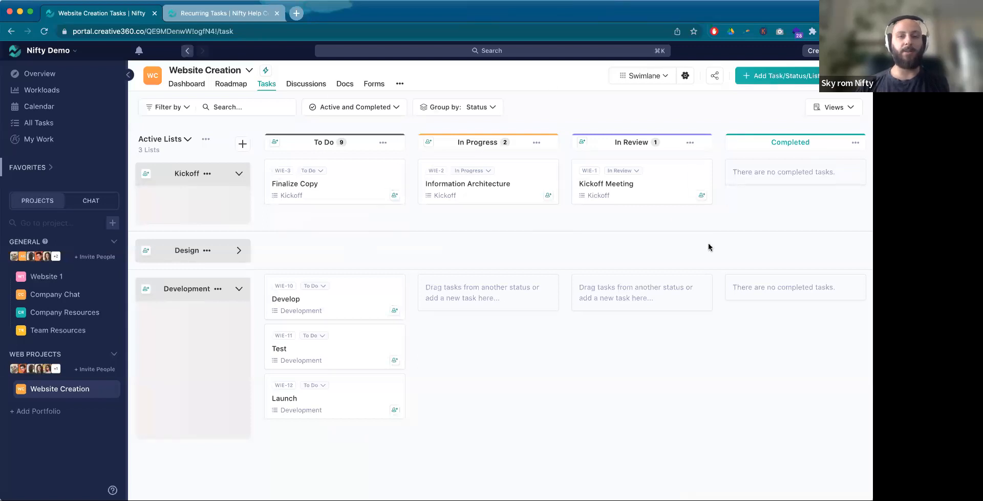
pyautogui.click(491, 108)
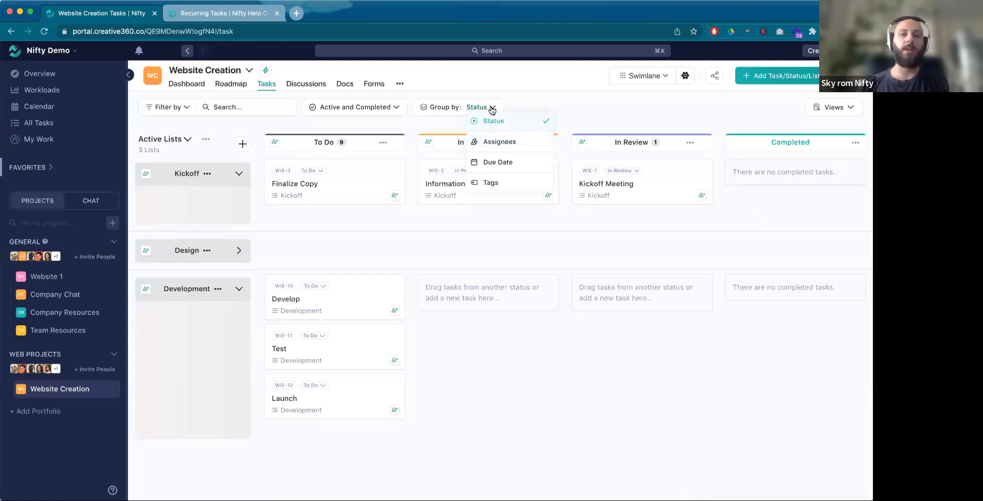
pyautogui.click(493, 120)
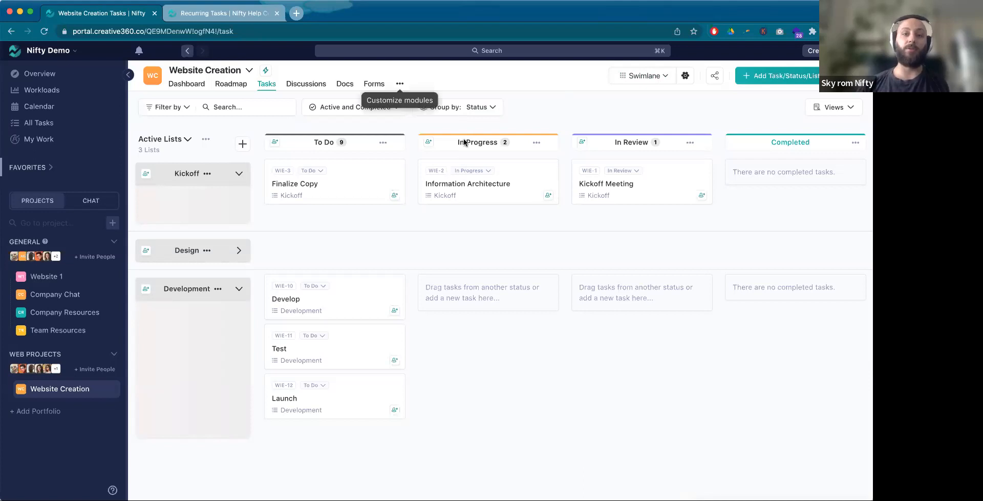
pyautogui.click(657, 81)
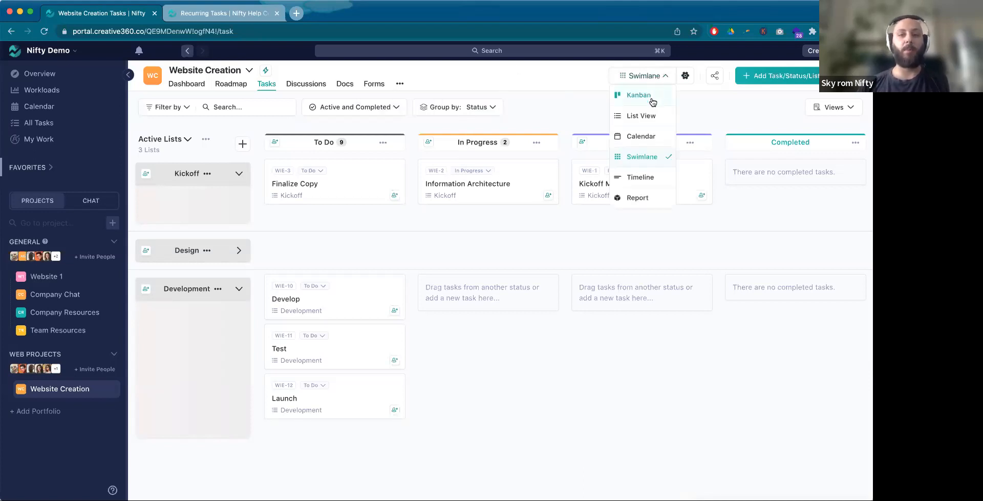
pyautogui.click(651, 117)
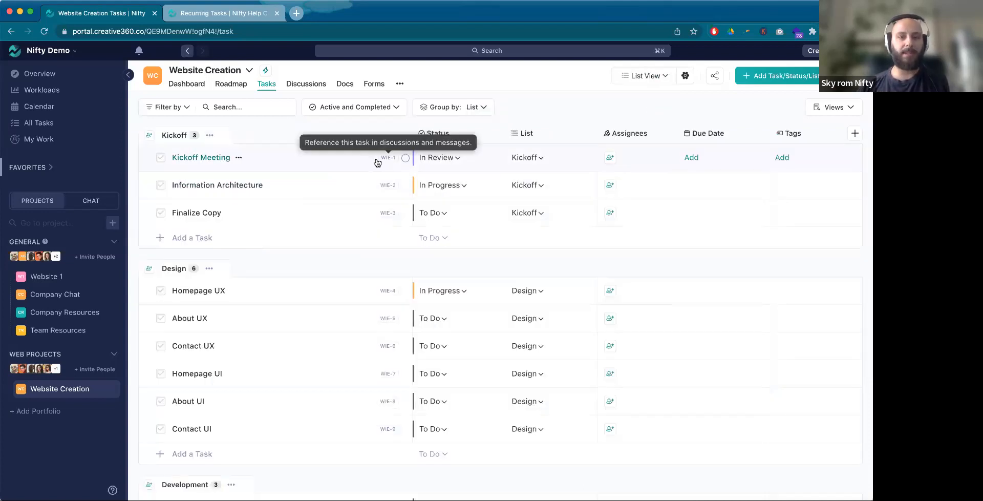
# Step: Try to assign the selected Kickoff tasks to your own account
pyautogui.keyDown('shift'); pyautogui.click(351, 167); pyautogui.keyUp('shift')
pyautogui.keyDown('shift'); pyautogui.click(351, 194); pyautogui.keyUp('shift')
pyautogui.click(609, 158)
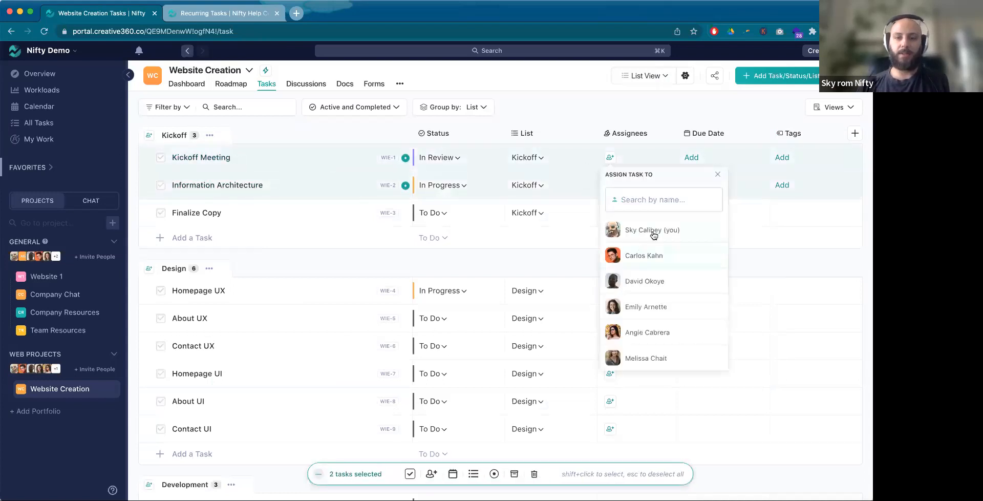
pyautogui.click(652, 231)
pyautogui.click(610, 213)
pyautogui.click(640, 309)
pyautogui.press('Escape')
# Step: Unassign yourself and assign Kickoff Meeting, Information Architecture and Finalize Copy to the second team member in the assignee list
pyautogui.keyDown('shift'); pyautogui.click(348, 163); pyautogui.keyUp('shift')
pyautogui.keyDown('shift'); pyautogui.click(356, 184); pyautogui.keyUp('shift')
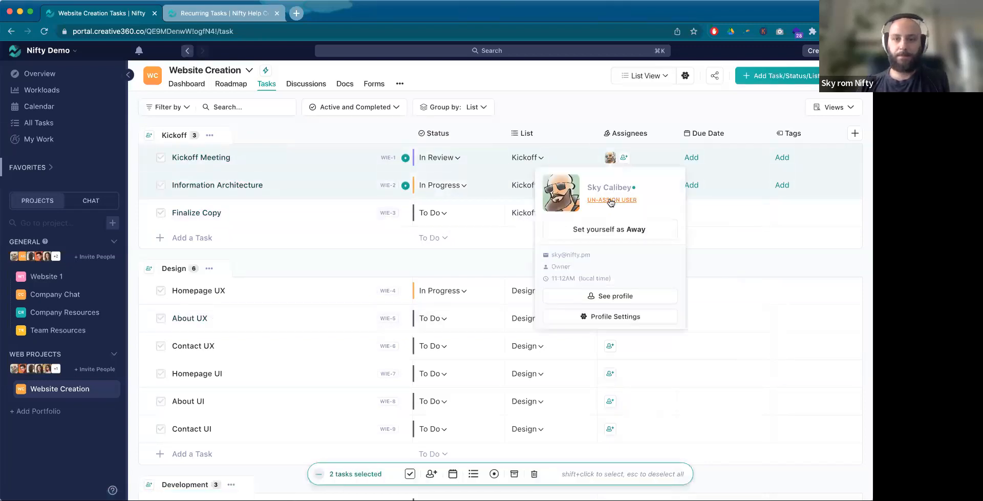
pyautogui.click(611, 159)
pyautogui.click(611, 158)
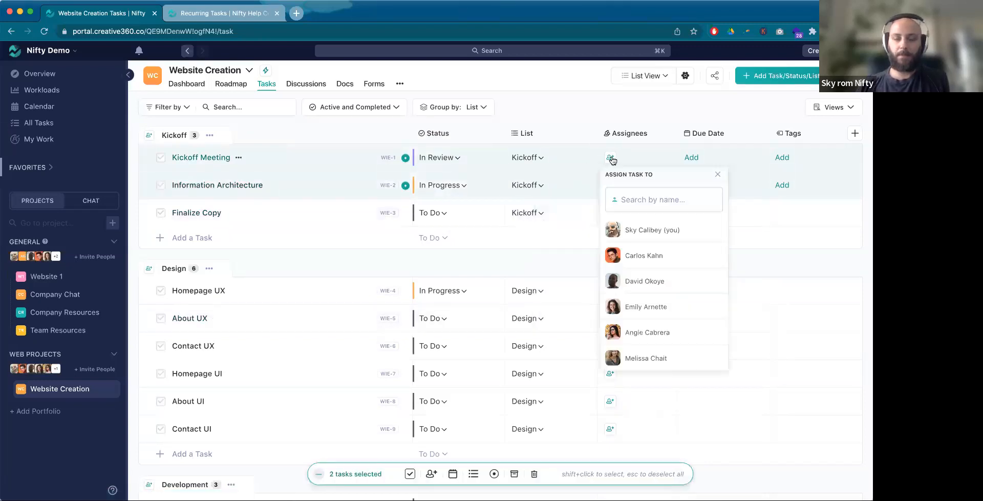
pyautogui.click(653, 259)
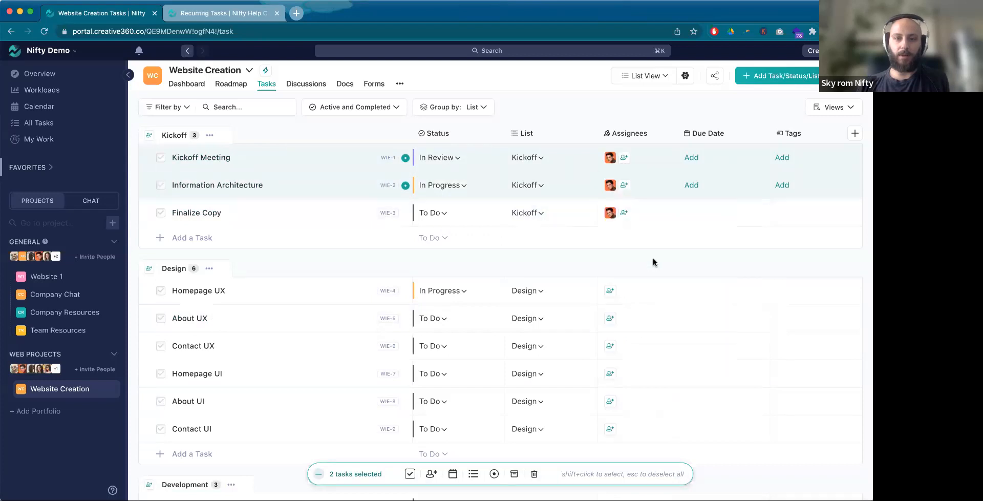
pyautogui.press('Escape')
# Step: Assign Homepage UX, About UX and Contact UX in the Design list together to the fourth team member in the assignee list
pyautogui.keyDown('shift'); pyautogui.click(297, 300); pyautogui.keyUp('shift')
pyautogui.keyDown('shift'); pyautogui.click(292, 345); pyautogui.keyUp('shift')
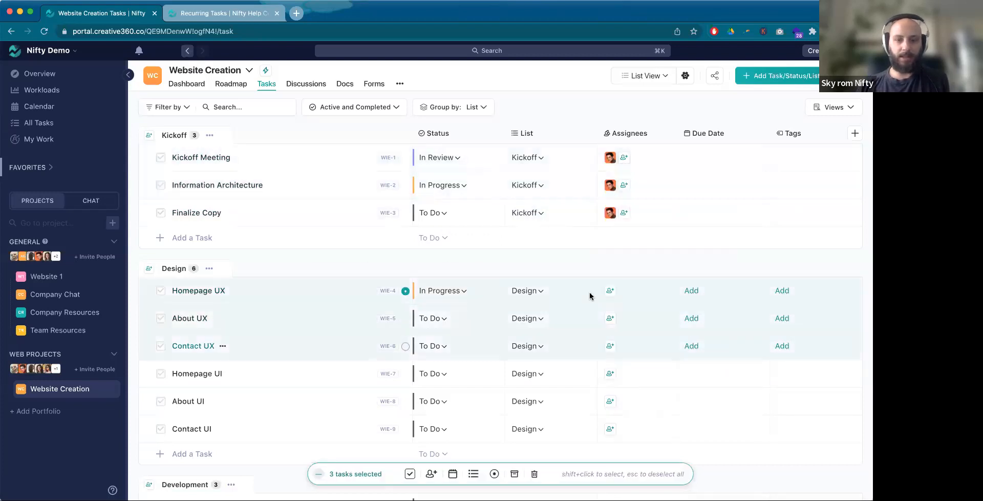
pyautogui.click(611, 293)
pyautogui.click(645, 215)
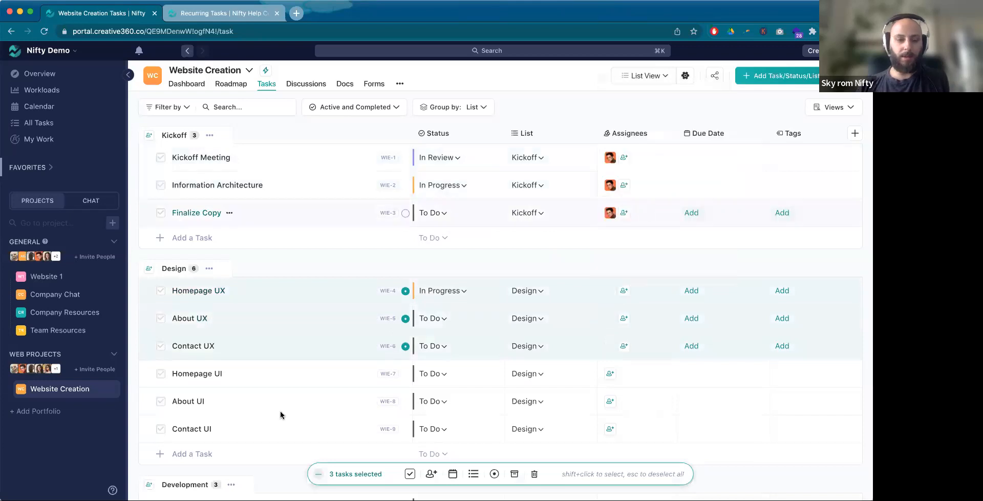
pyautogui.press('Escape')
# Step: Assign Homepage UI, About UI and Contact UI in the Design list together to the fifth team member in the assignee list
pyautogui.keyDown('shift'); pyautogui.click(291, 376); pyautogui.keyUp('shift')
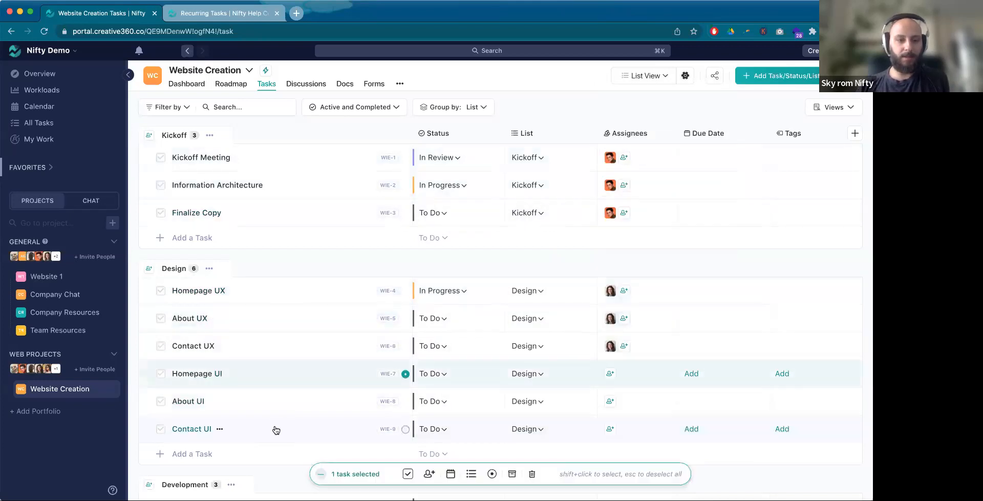
pyautogui.keyDown('shift'); pyautogui.click(279, 427); pyautogui.keyUp('shift')
pyautogui.click(610, 374)
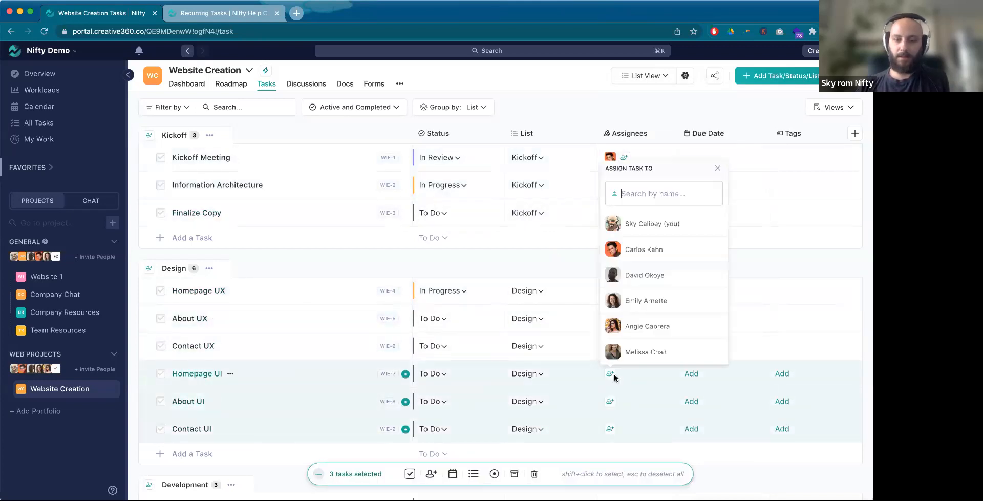
pyautogui.click(672, 325)
pyautogui.scroll(-5, 338, 288)
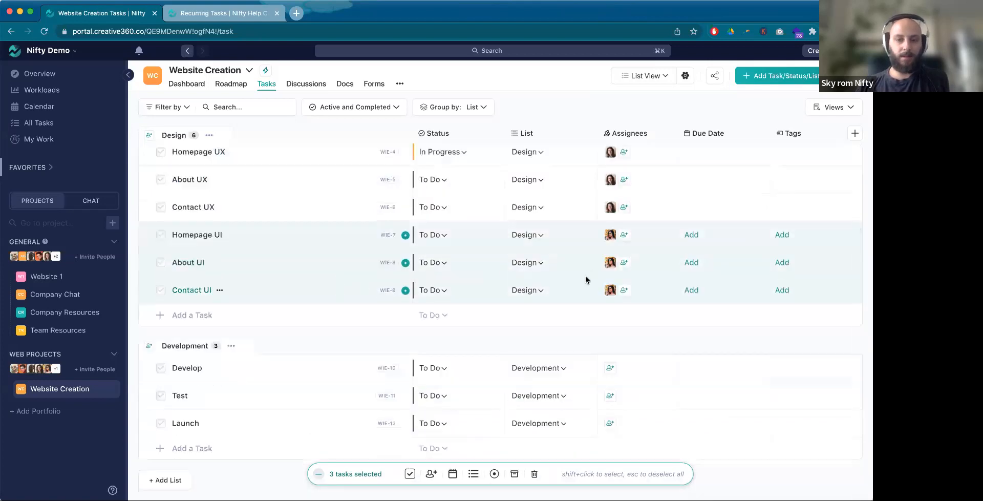
pyautogui.press('Escape')
# Step: Assign Develop, Test and Launch in the Development list together to the sixth team member in the assignee list
pyautogui.keyDown('shift'); pyautogui.click(301, 373); pyautogui.keyUp('shift')
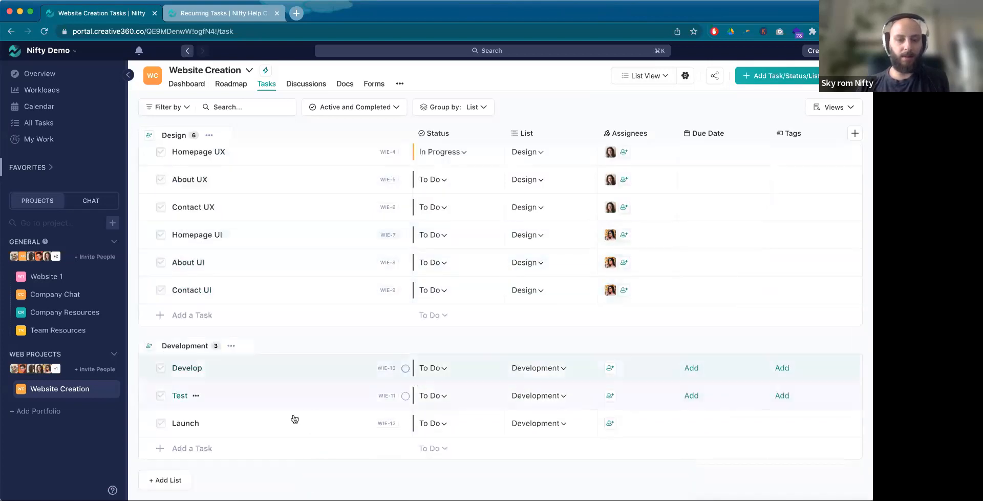
pyautogui.keyDown('shift'); pyautogui.click(292, 419); pyautogui.keyUp('shift')
pyautogui.click(610, 368)
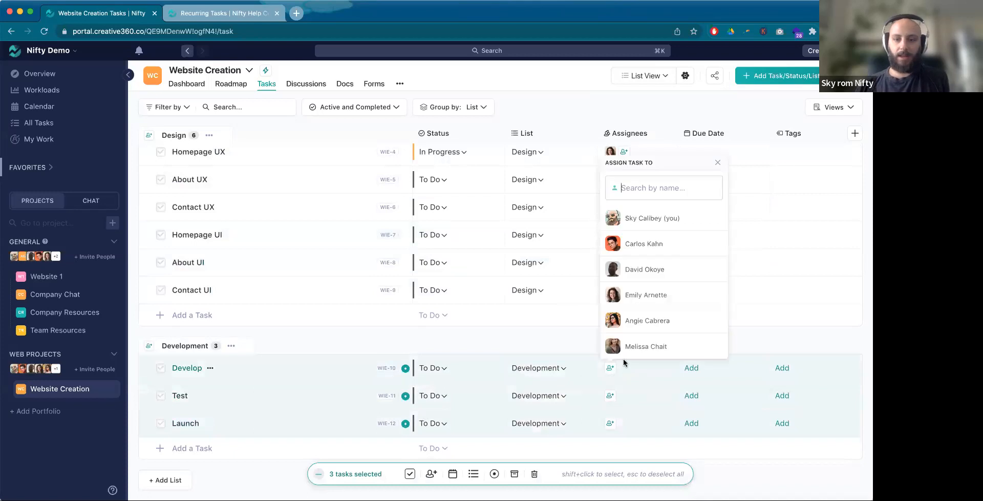
pyautogui.click(646, 347)
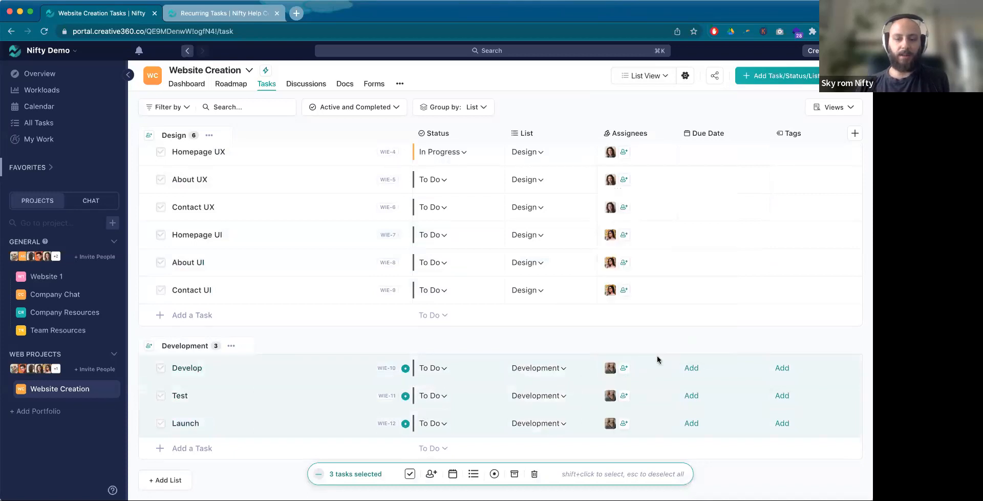
pyautogui.press('Escape')
pyautogui.scroll(5, 586, 322)
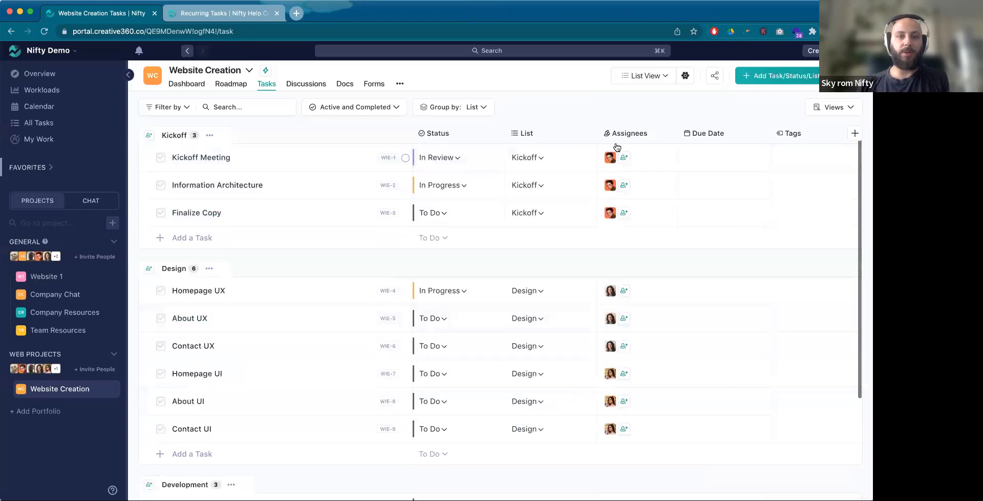
# Step: Show the project's tasks in the Swimlane view grouped by Assignees
pyautogui.click(646, 77)
pyautogui.click(645, 156)
pyautogui.click(479, 108)
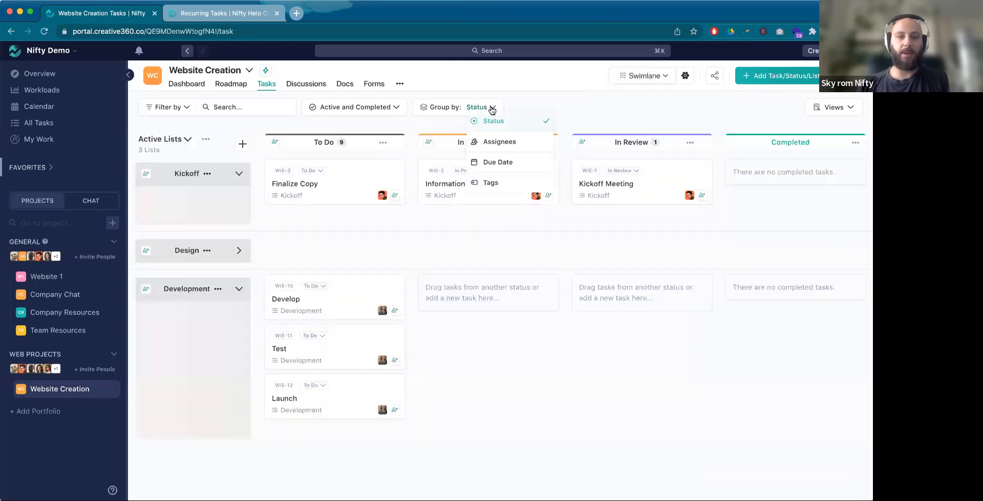
pyautogui.click(496, 139)
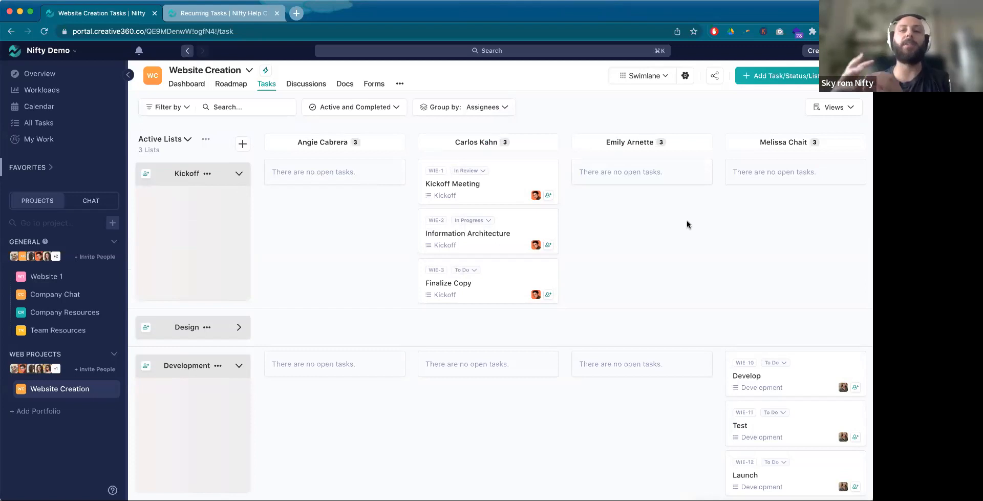
# Step: In the List View, set the due dates of Kickoff Meeting to Jul 12, Information Architecture to Jul 14 and Finalize Copy to Jul 18
pyautogui.click(645, 75)
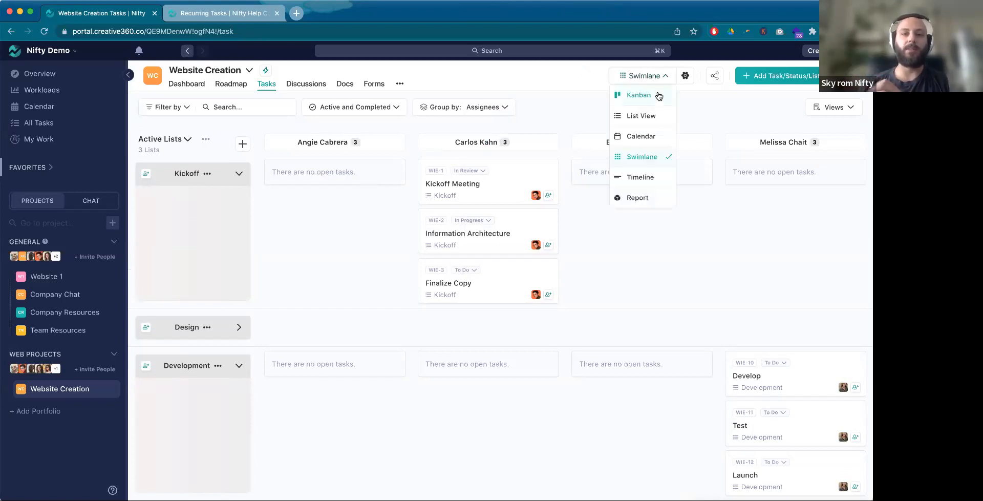
pyautogui.click(660, 120)
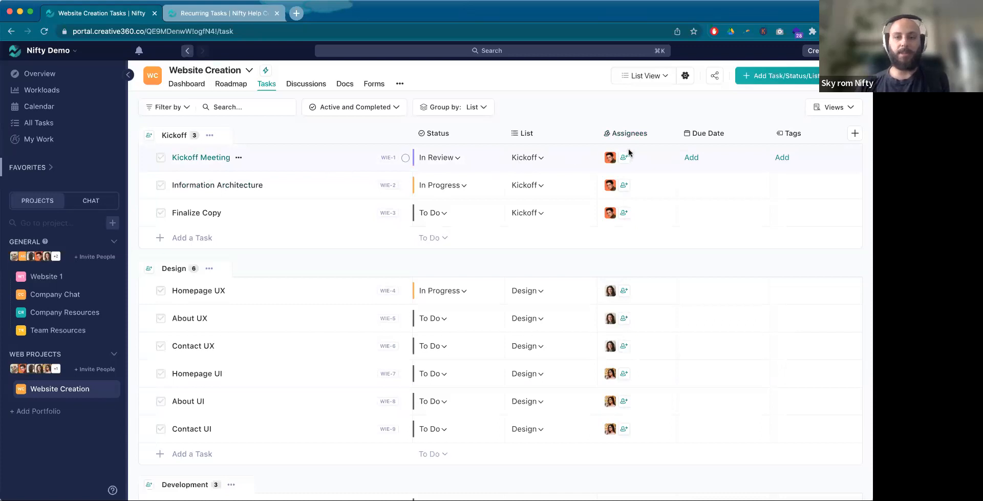
pyautogui.click(689, 158)
pyautogui.click(571, 268)
pyautogui.click(667, 352)
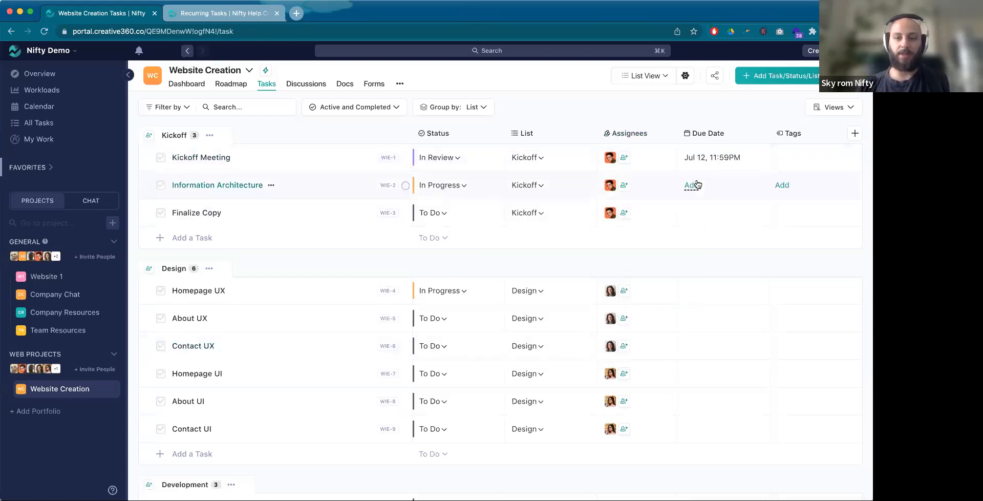
pyautogui.click(692, 185)
pyautogui.click(604, 297)
pyautogui.click(666, 380)
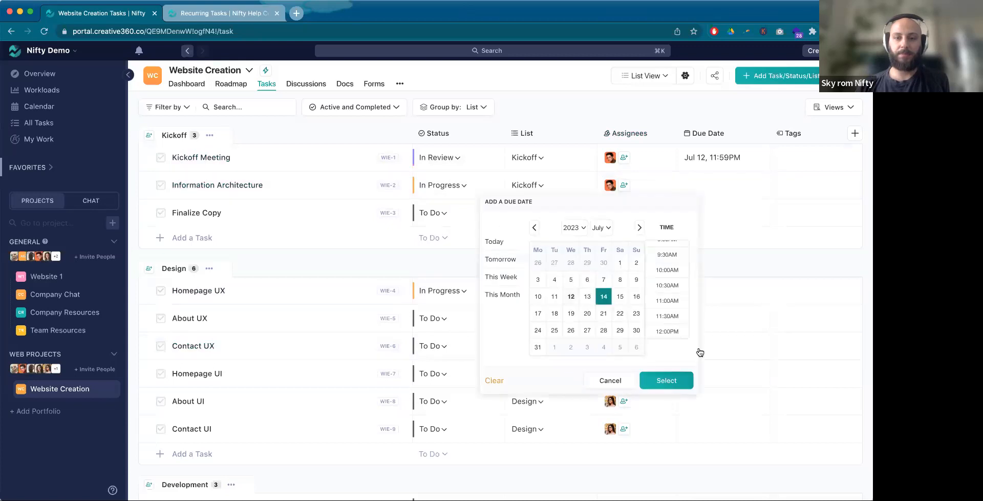
pyautogui.click(692, 213)
pyautogui.click(555, 340)
pyautogui.click(664, 408)
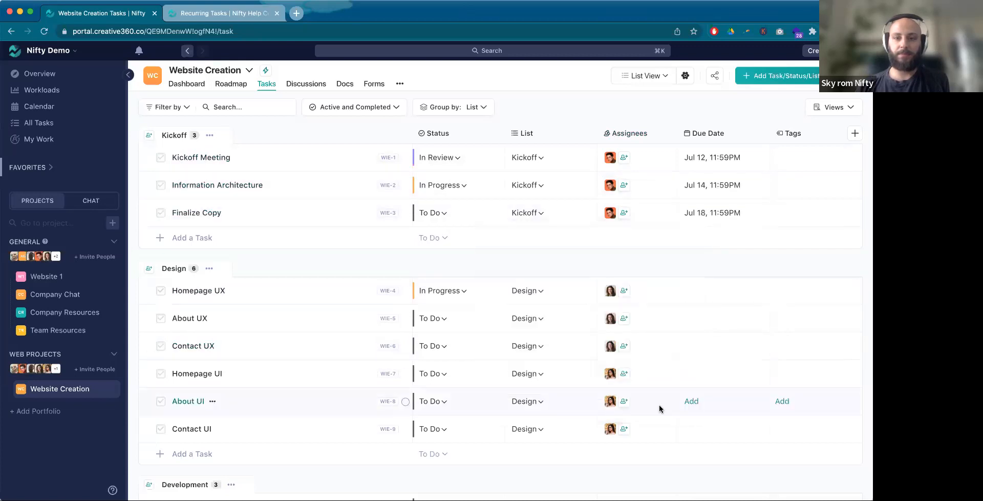
# Step: Show the Kickoff list in the Roadmap as a milestone and open the project's Roadmap
pyautogui.click(210, 136)
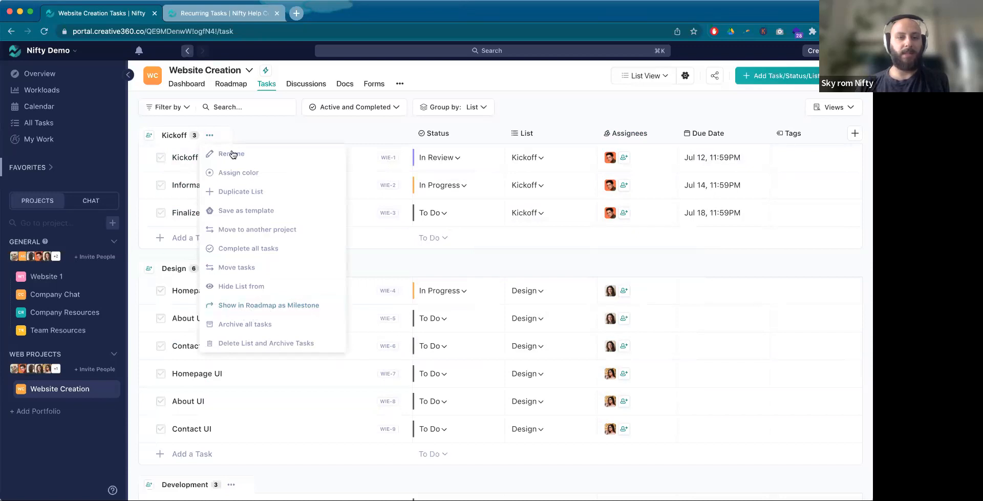
pyautogui.click(257, 305)
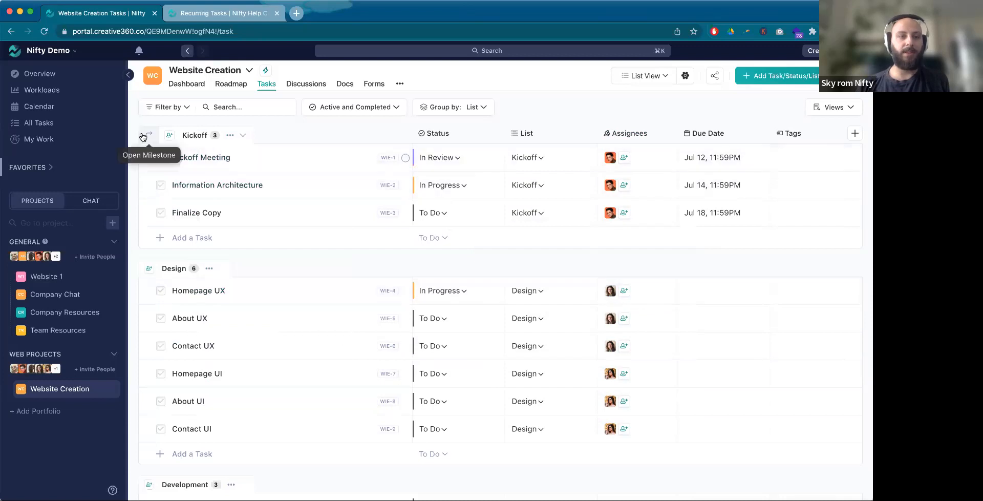
pyautogui.click(222, 83)
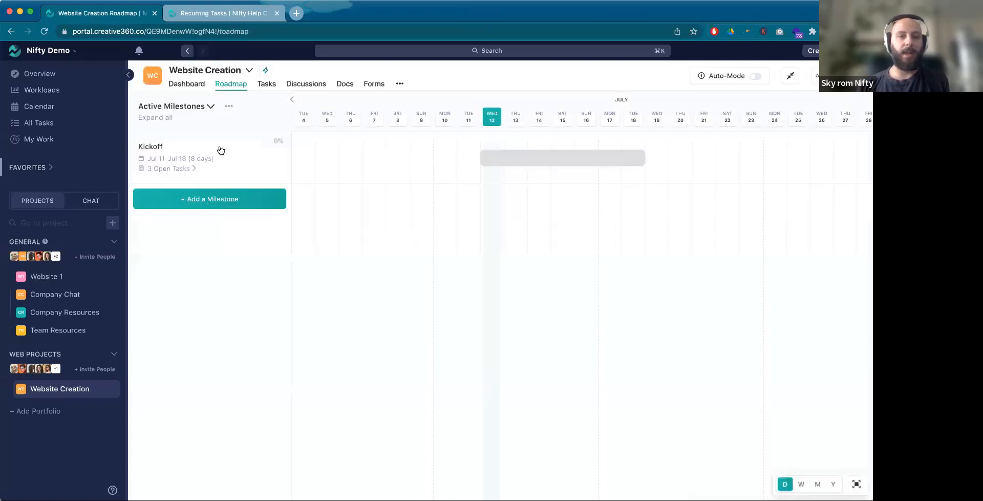
pyautogui.click(185, 174)
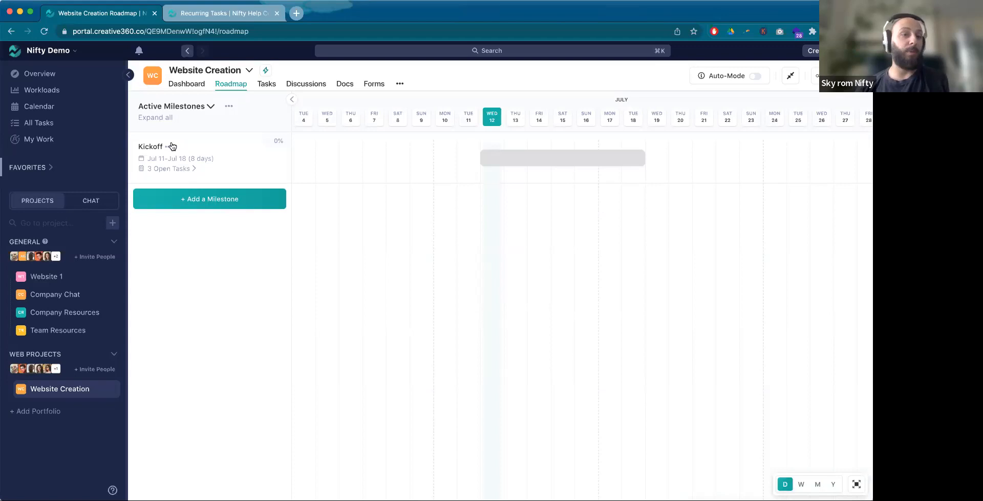
pyautogui.click(168, 147)
pyautogui.click(169, 147)
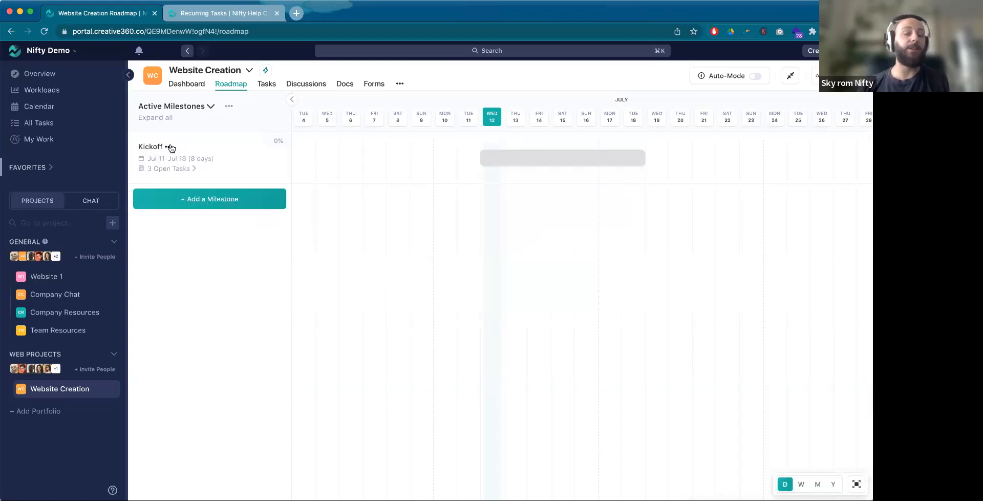
pyautogui.click(169, 147)
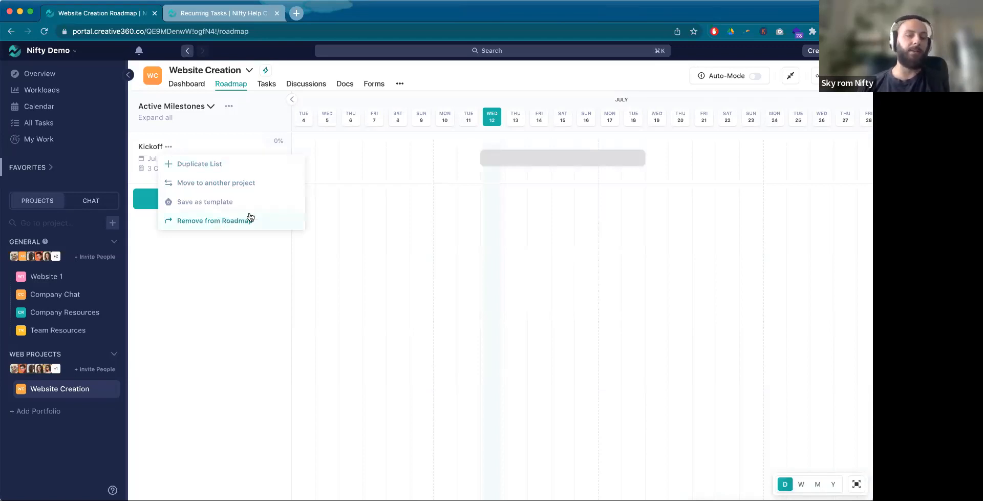
pyautogui.click(518, 75)
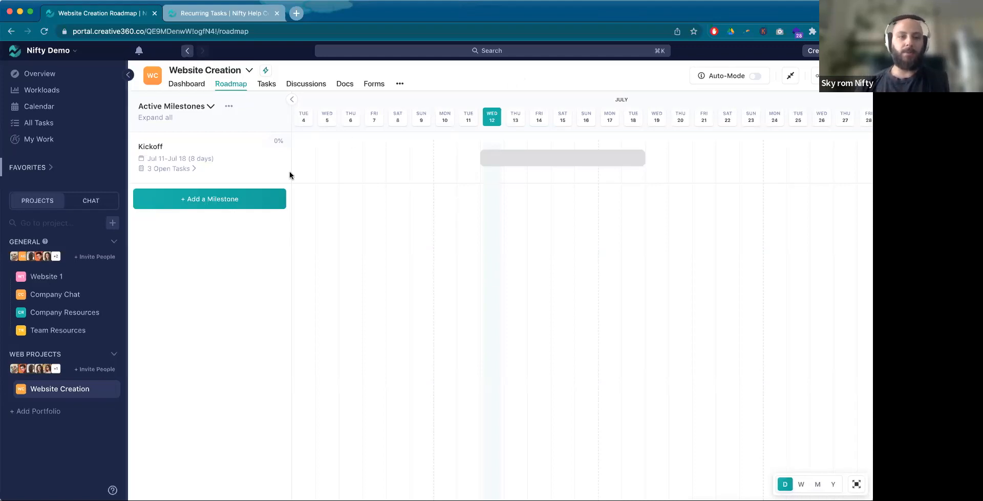
# Step: In the project's task list, set the due date of Homepage UX, About UX and Contact UX together to Jul 19
pyautogui.click(274, 87)
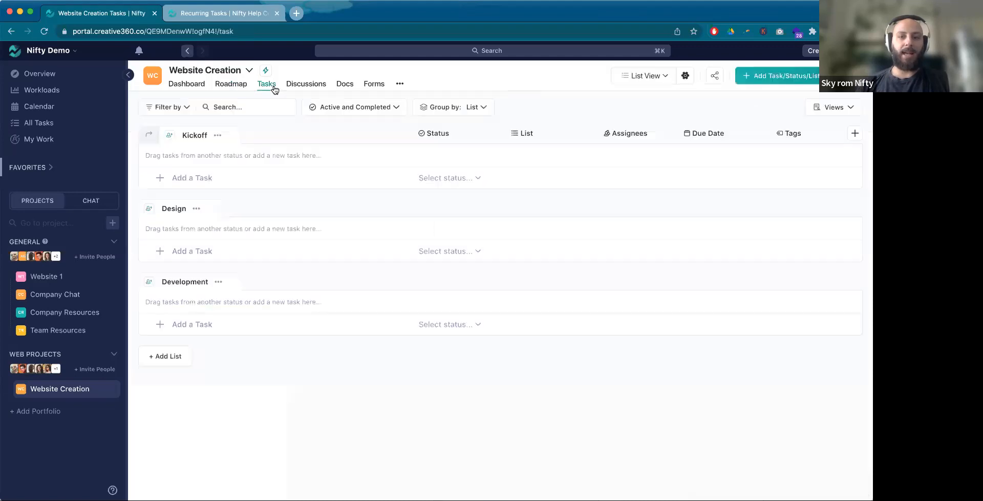
pyautogui.keyDown('shift'); pyautogui.click(352, 299); pyautogui.keyUp('shift')
pyautogui.keyDown('shift'); pyautogui.click(330, 351); pyautogui.keyUp('shift')
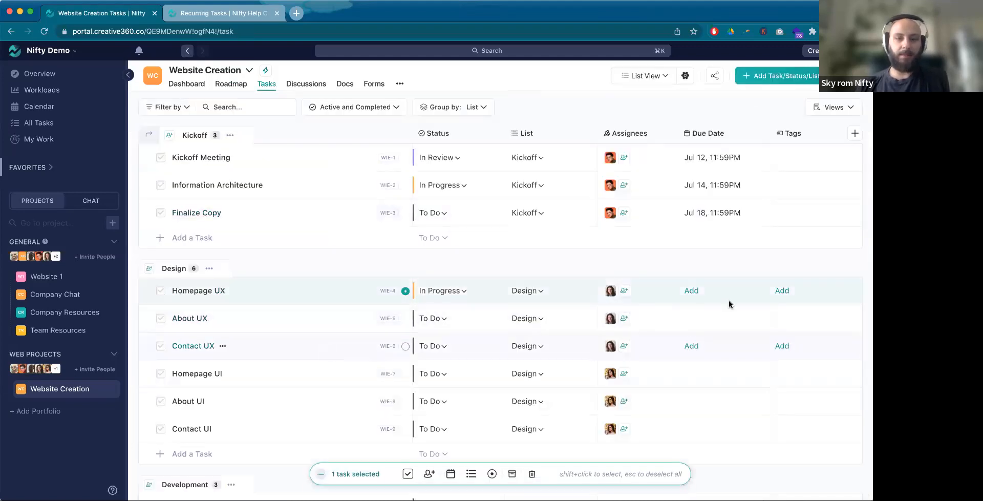
pyautogui.click(692, 290)
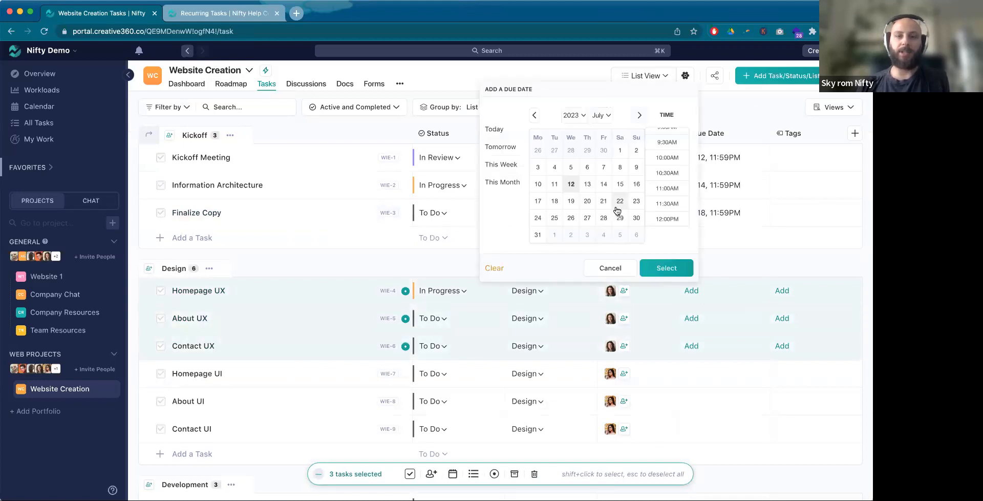
pyautogui.click(571, 201)
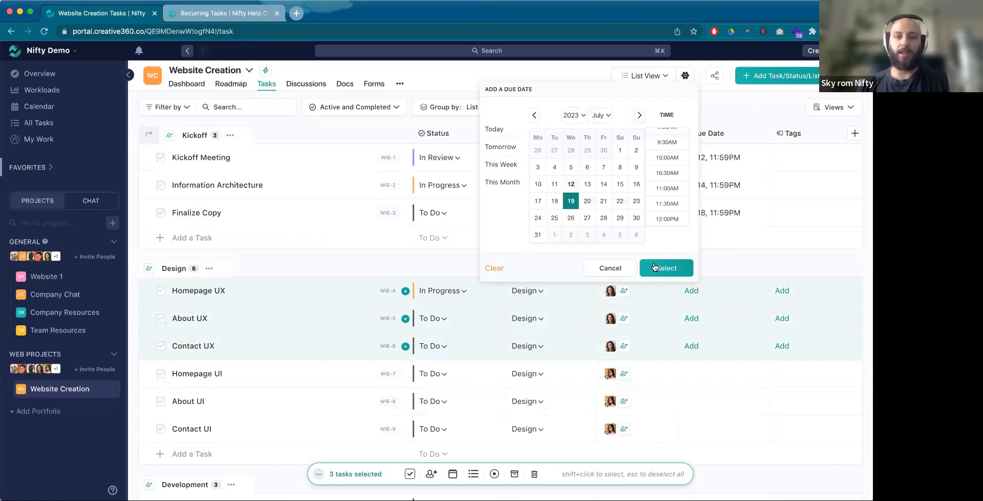
pyautogui.click(674, 270)
pyautogui.press('Escape')
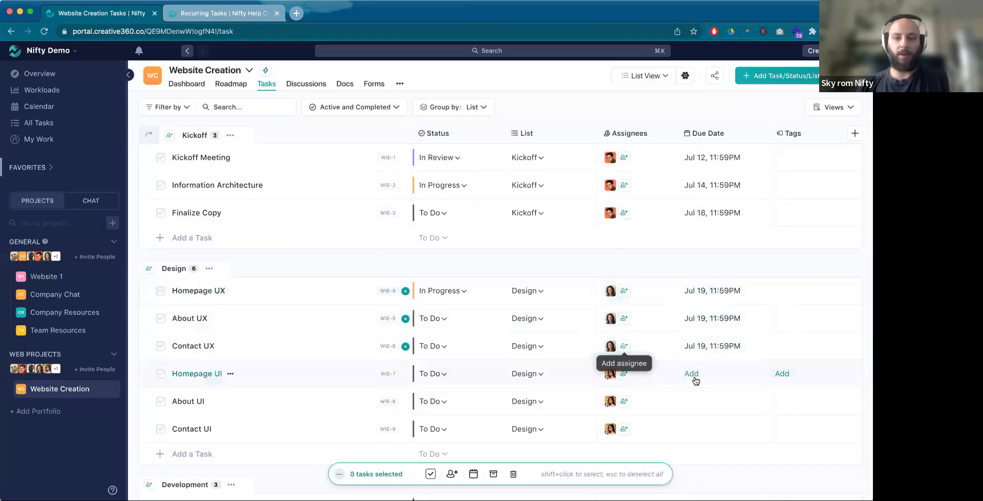
# Step: Set the due date of Homepage UI, About UI and Contact UI together to Jul 21
pyautogui.click(406, 373)
pyautogui.keyDown('shift'); pyautogui.click(405, 428); pyautogui.keyUp('shift')
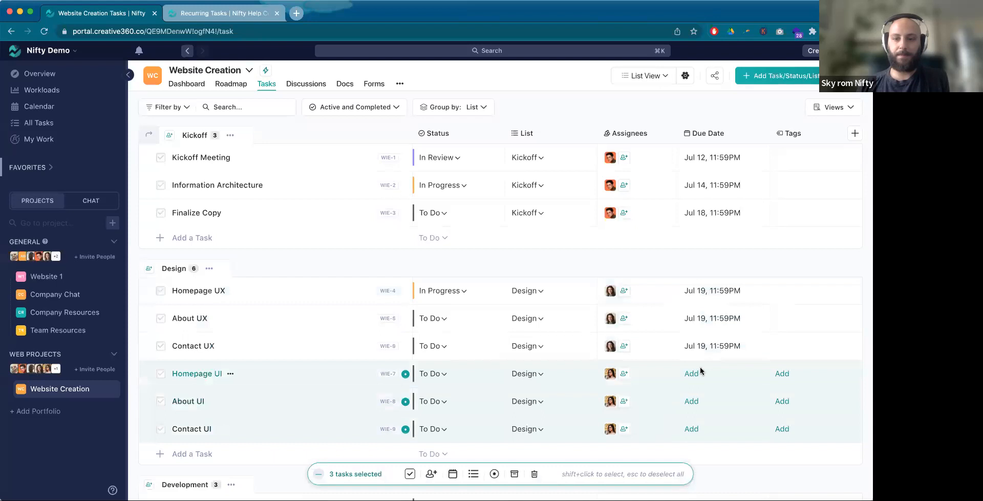
pyautogui.click(691, 373)
pyautogui.click(604, 284)
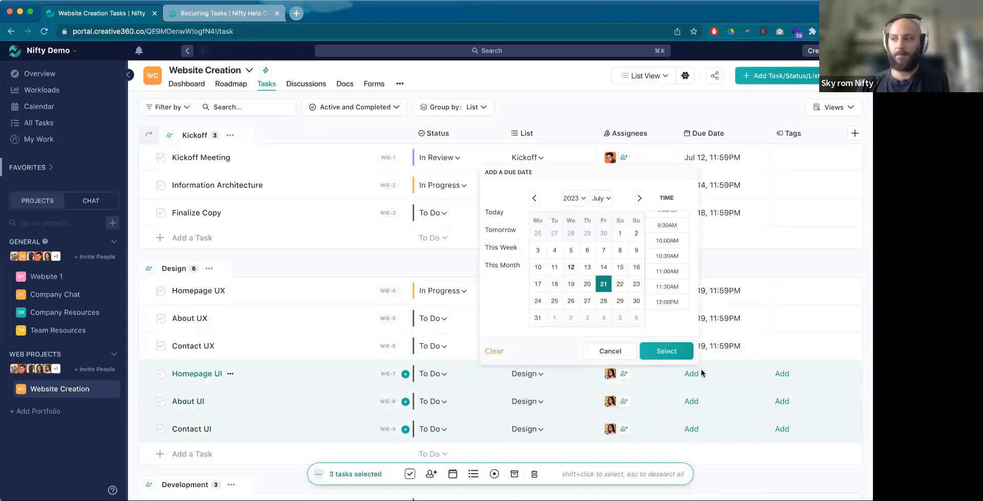
pyautogui.click(681, 354)
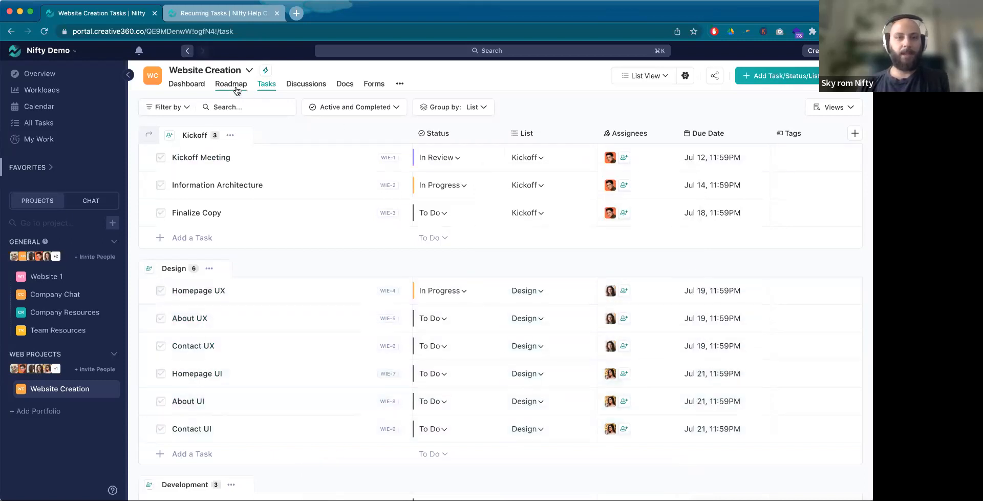
# Step: Show the Design list in the Roadmap as a milestone and open the project's Roadmap
pyautogui.click(209, 268)
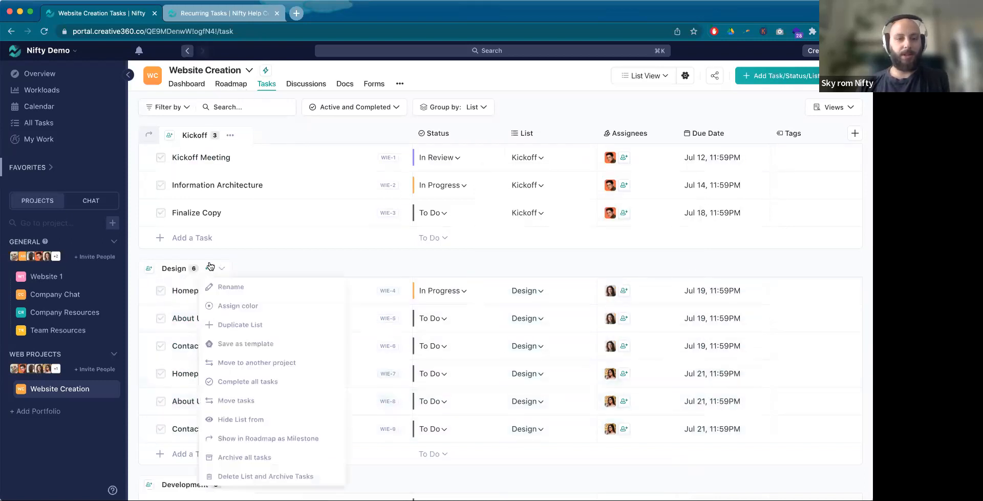
pyautogui.click(291, 439)
pyautogui.click(231, 84)
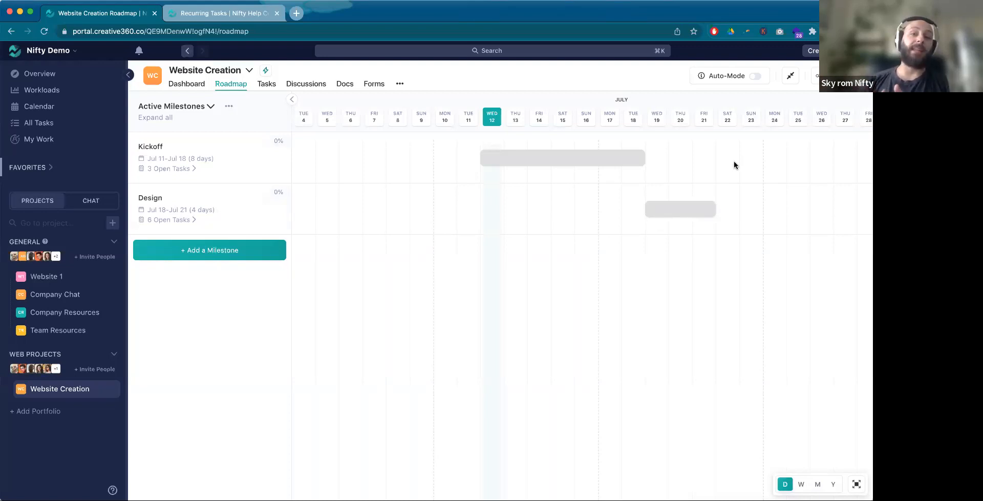
# Step: Expand the Kickoff milestone's open tasks to view them on the Roadmap timeline
pyautogui.moveTo(716, 81)
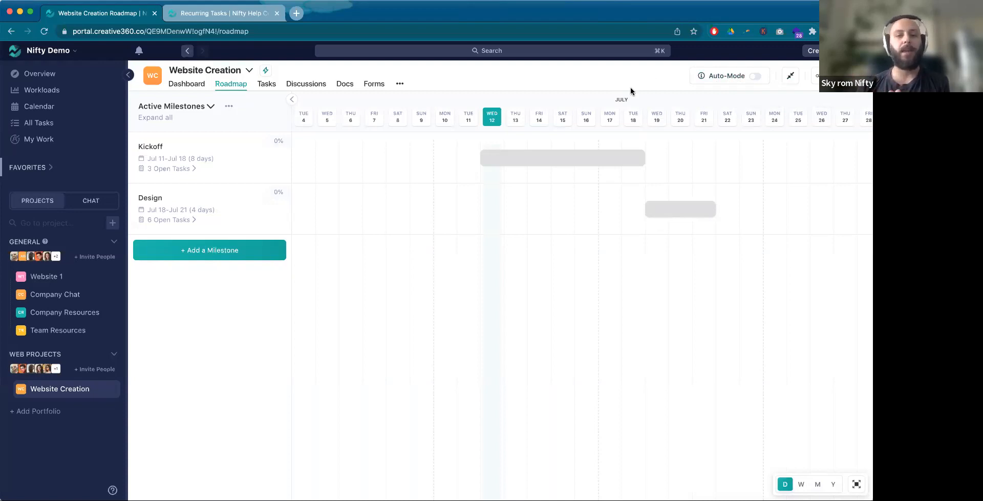
pyautogui.click(190, 170)
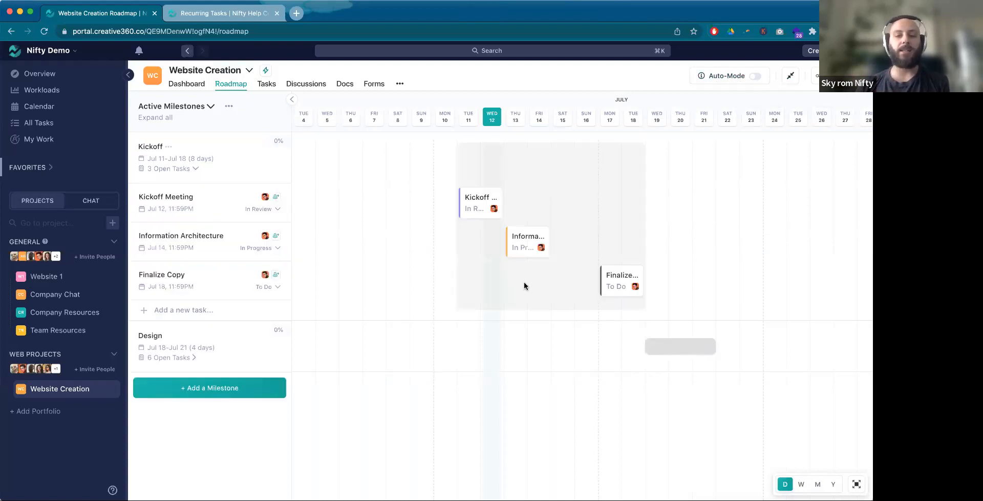
pyautogui.moveTo(621, 286)
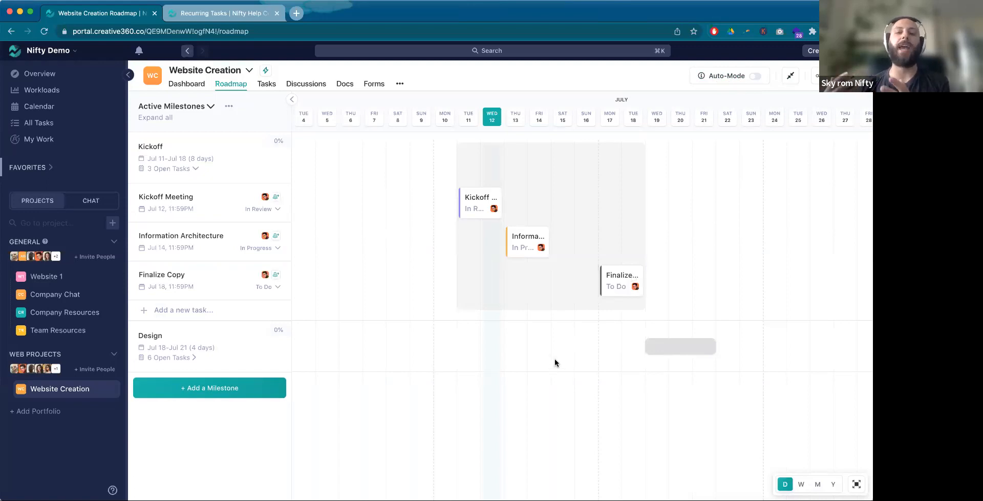
# Step: Try to set Finalize Copy's due date to Jul 19, decline extending the Kickoff milestone and close the task
pyautogui.click(614, 287)
pyautogui.click(628, 236)
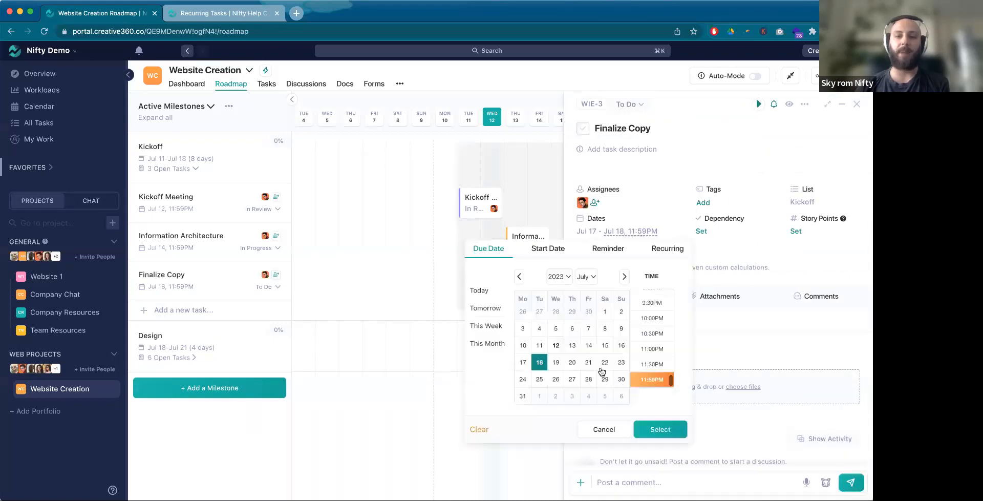
pyautogui.click(556, 362)
pyautogui.click(661, 429)
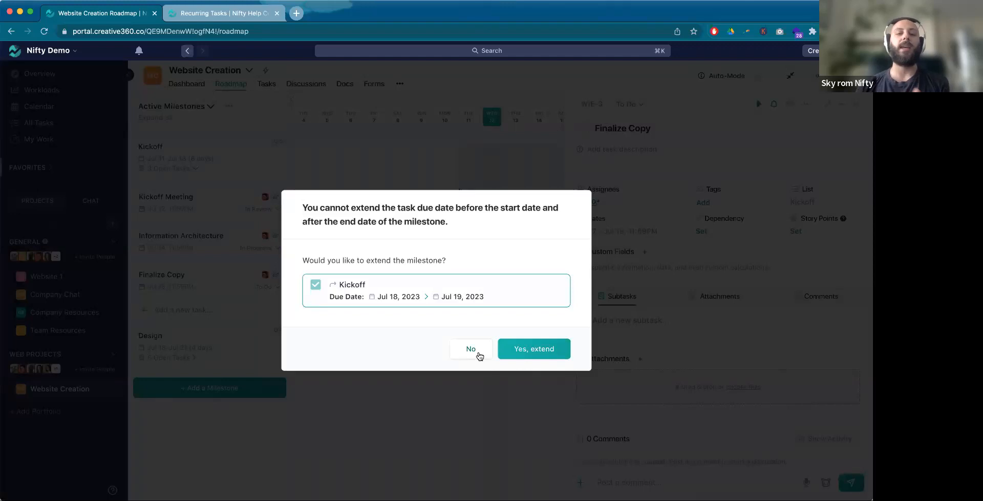
pyautogui.click(470, 348)
pyautogui.click(856, 104)
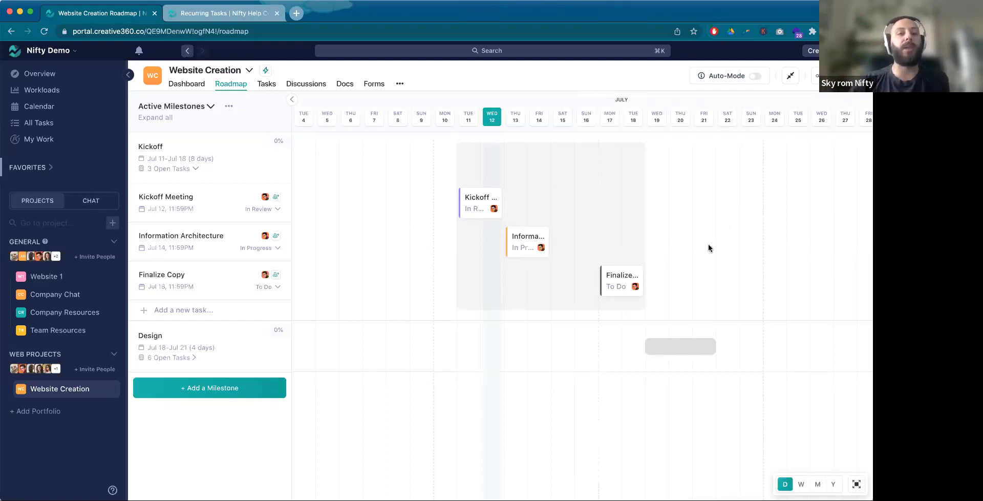
pyautogui.click(256, 391)
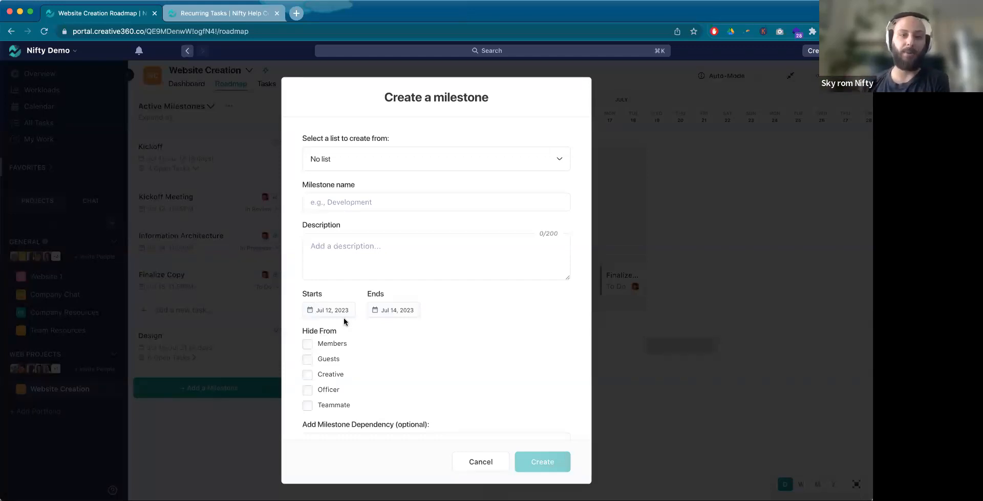
pyautogui.click(467, 164)
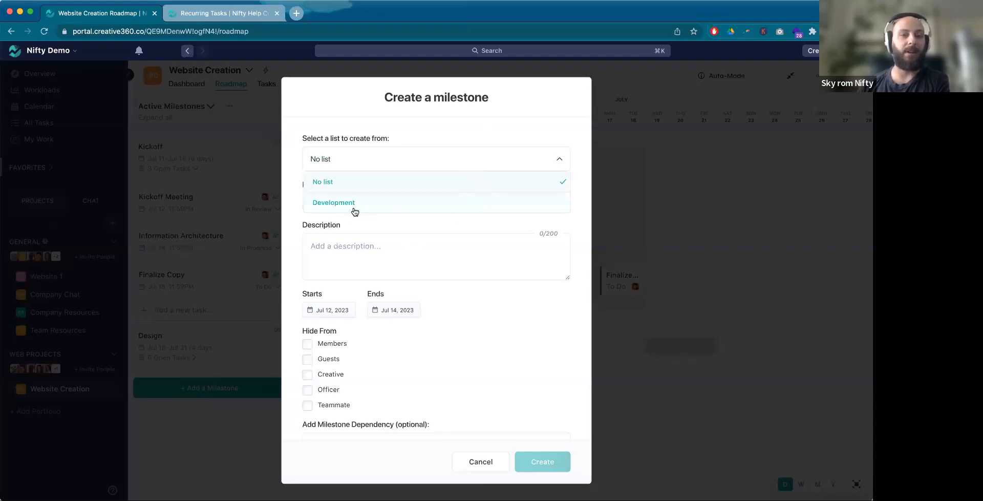
pyautogui.click(480, 462)
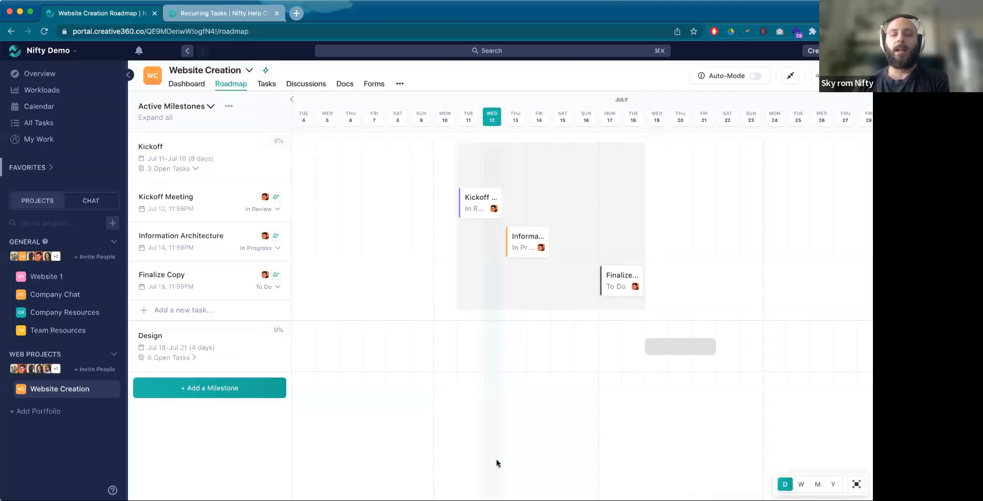
# Step: Turn on Auto-Mode for the Roadmap and expand the Kickoff milestone's open tasks on the timeline
pyautogui.click(755, 77)
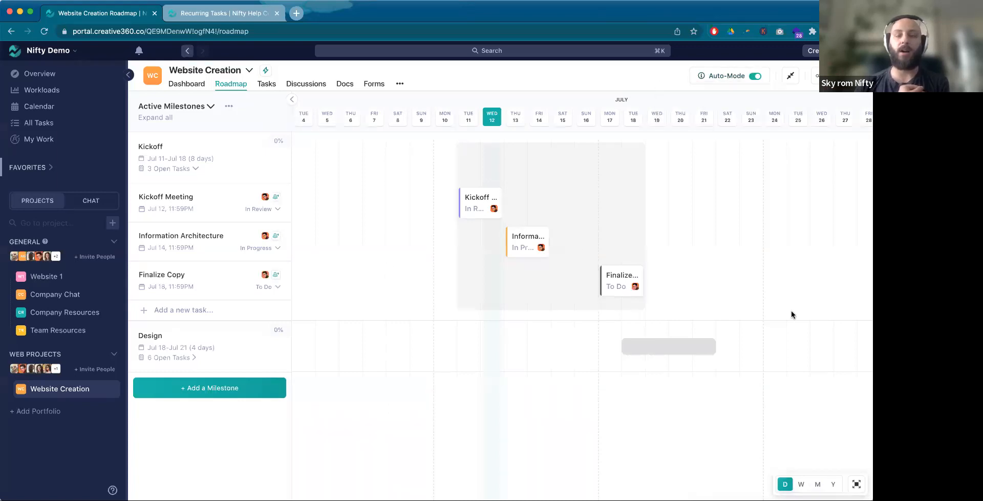
pyautogui.click(185, 169)
pyautogui.click(182, 174)
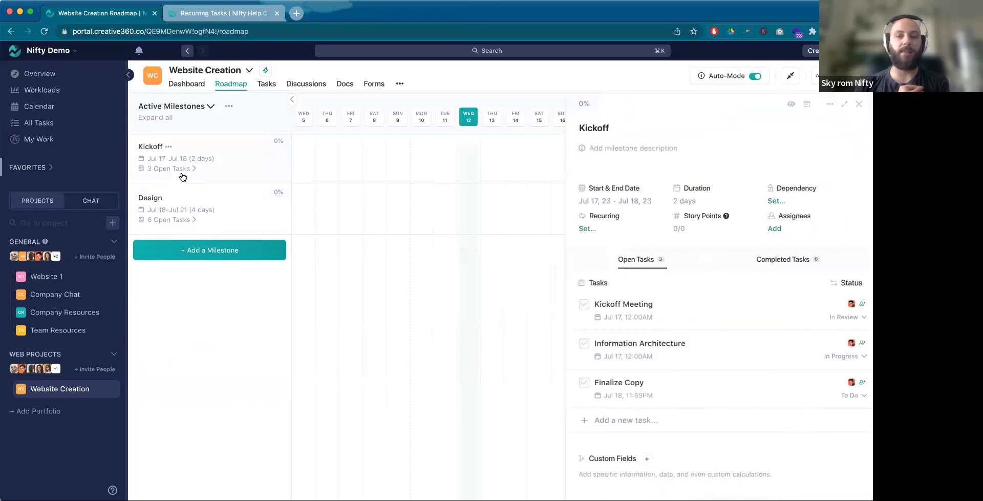
pyautogui.click(859, 104)
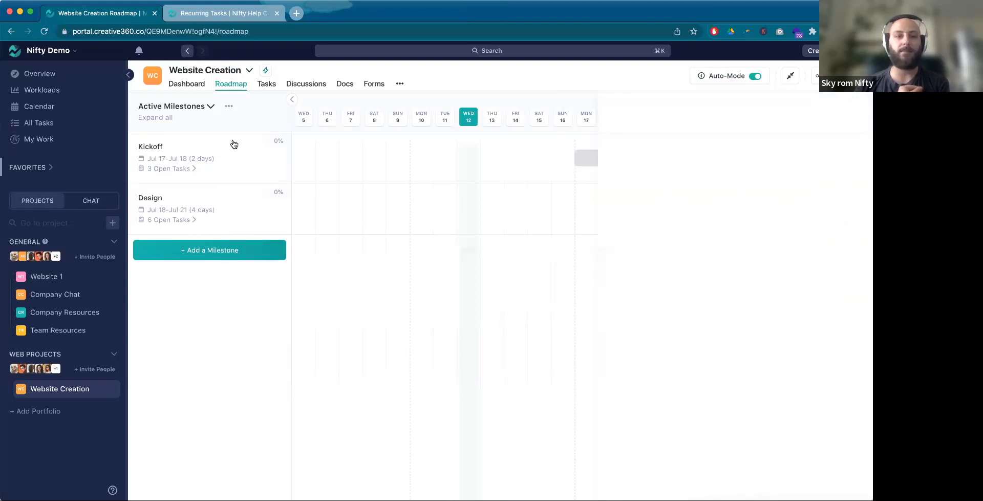
pyautogui.click(178, 169)
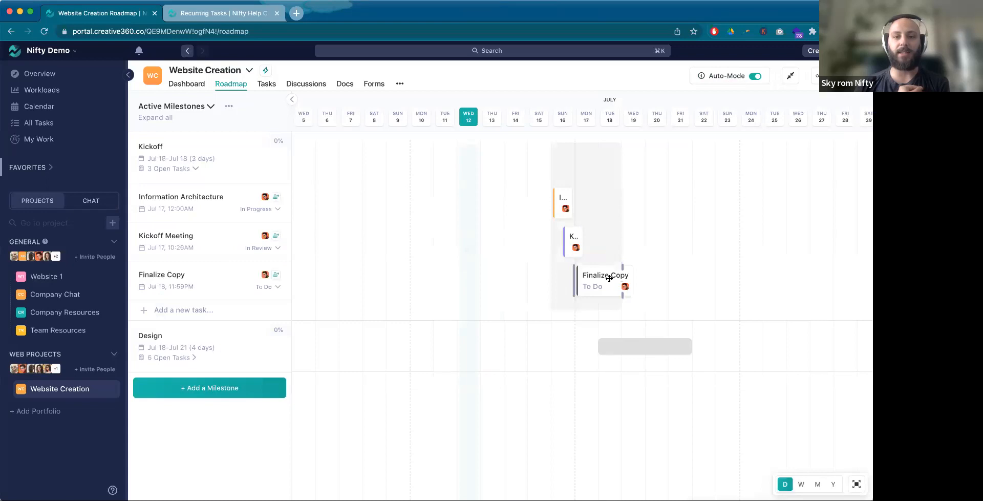
# Step: Reschedule the Kickoff tasks on the timeline to end about Jul 15 (Information Architecture), Jul 16 (Kickoff Meeting) and Jul 18 (Finalize Copy)
pyautogui.moveTo(609, 278)
pyautogui.mouseDown()
pyautogui.moveTo(706, 302)
pyautogui.moveTo(749, 286)
pyautogui.moveTo(598, 293)
pyautogui.mouseUp()
pyautogui.moveTo(563, 213); pyautogui.dragTo(524, 214)
pyautogui.moveTo(573, 249); pyautogui.dragTo(545, 251)
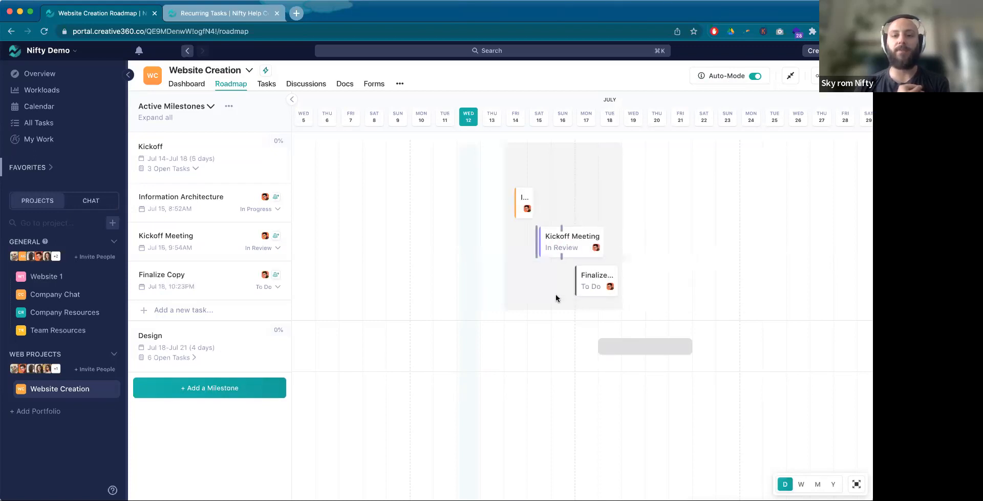
pyautogui.moveTo(576, 281); pyautogui.dragTo(556, 282)
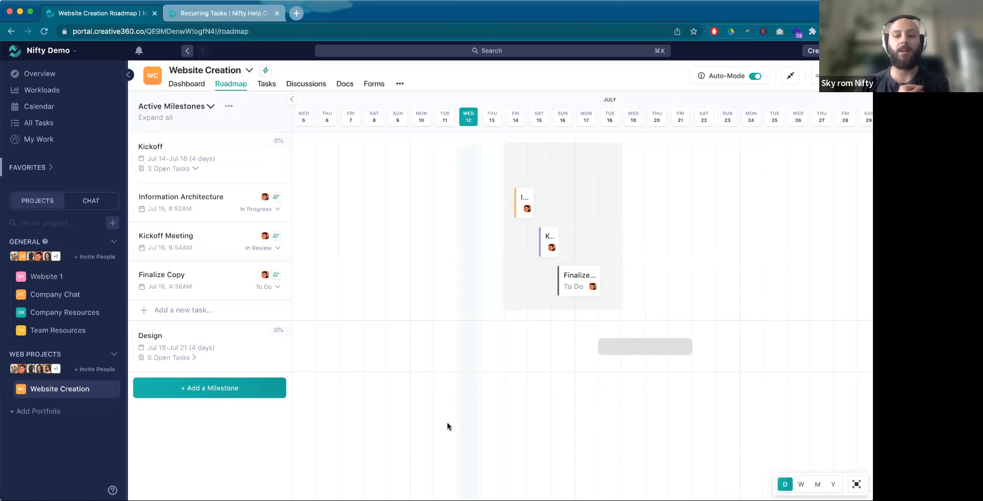
pyautogui.click(176, 173)
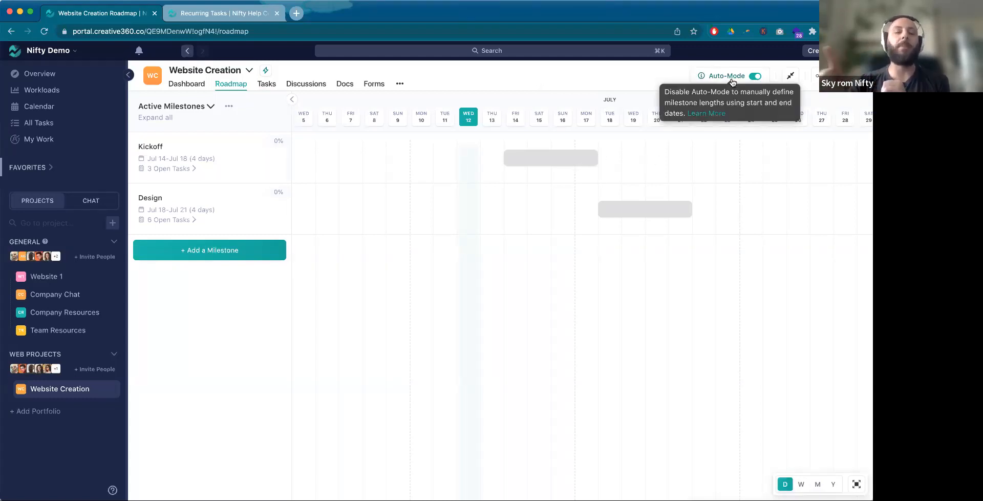
# Step: In the Kickoff milestone, make the Kickoff Meeting task dependent on Information Architecture
pyautogui.click(185, 169)
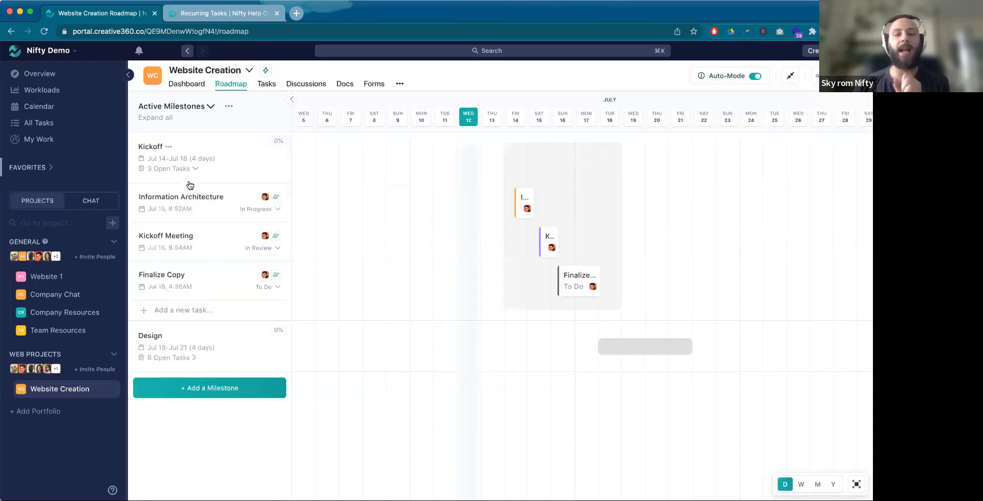
pyautogui.click(552, 244)
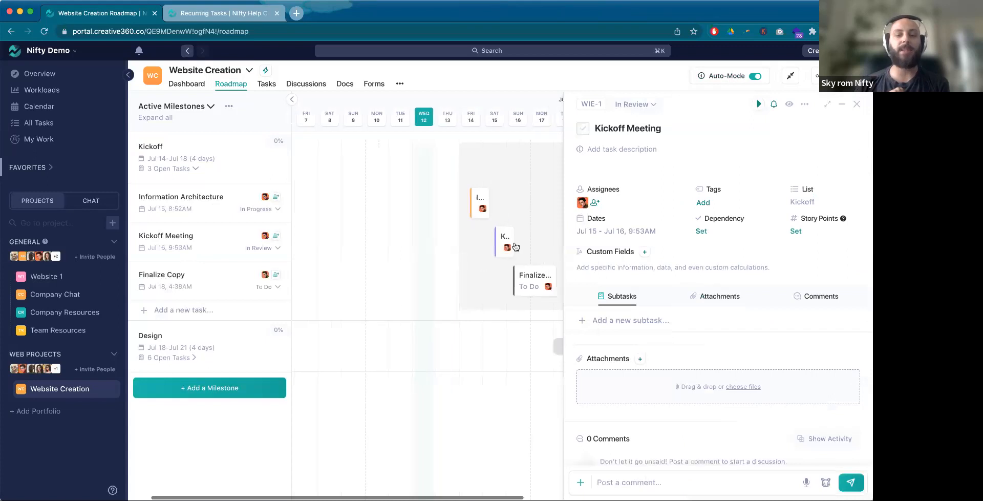
pyautogui.click(701, 232)
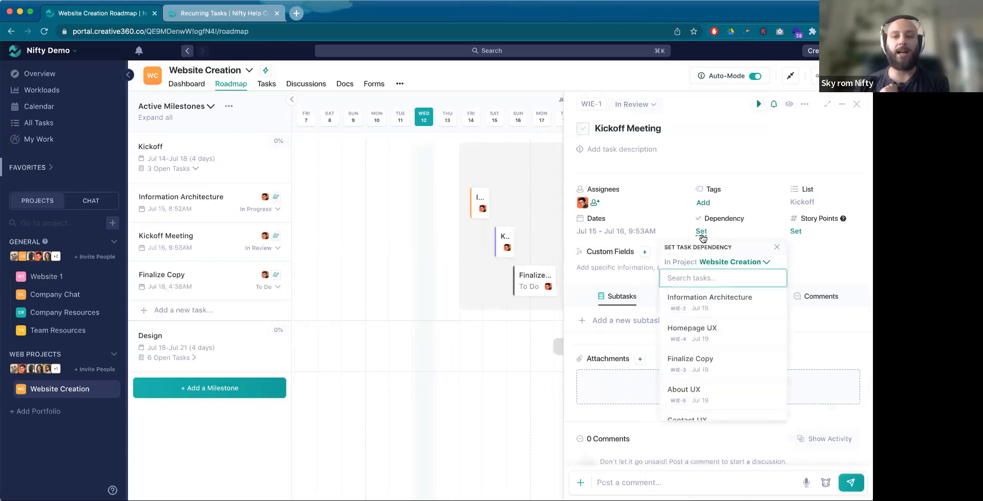
pyautogui.click(716, 307)
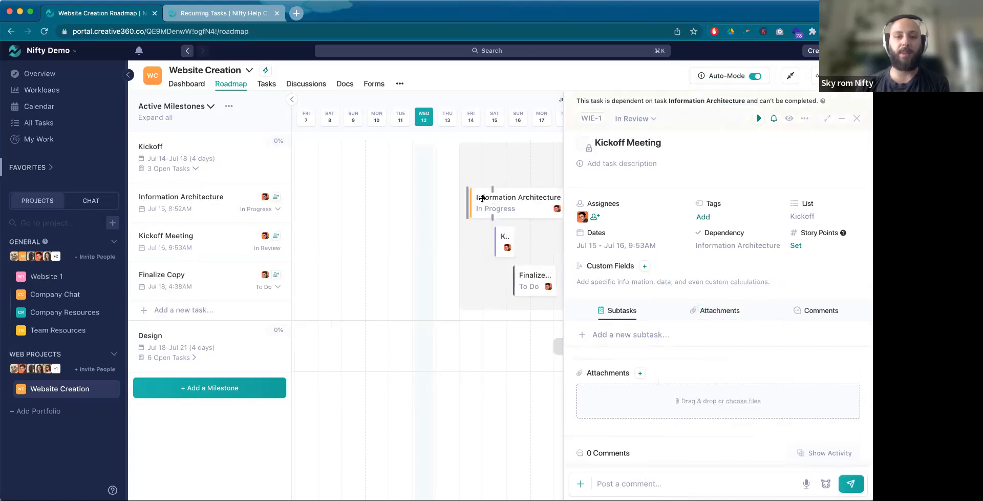
# Step: Make the Finalize Copy task dependent on Kickoff Meeting and close the task details
pyautogui.click(548, 294)
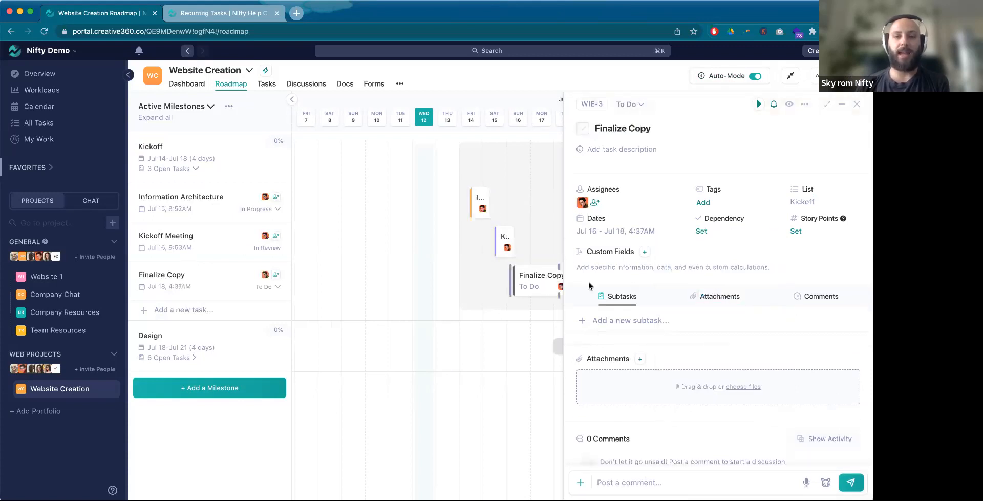
pyautogui.click(703, 232)
pyautogui.click(708, 312)
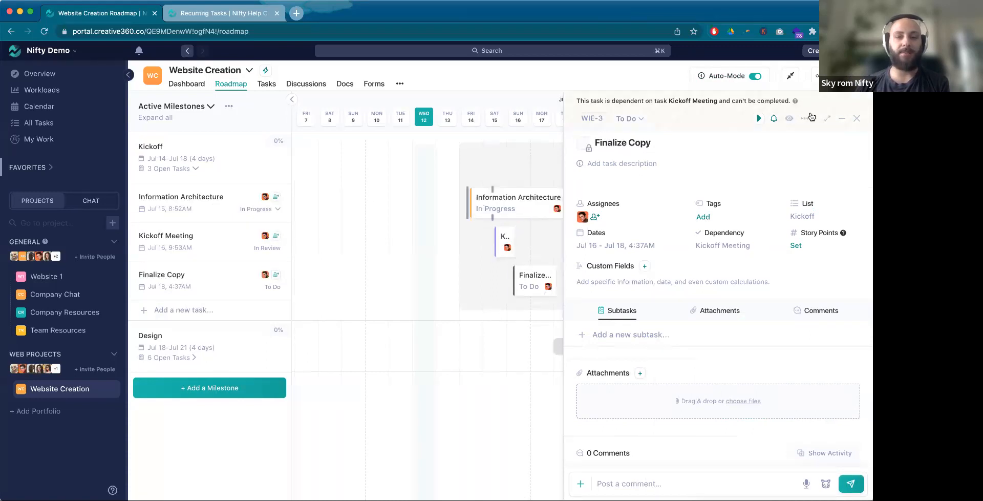
pyautogui.click(857, 119)
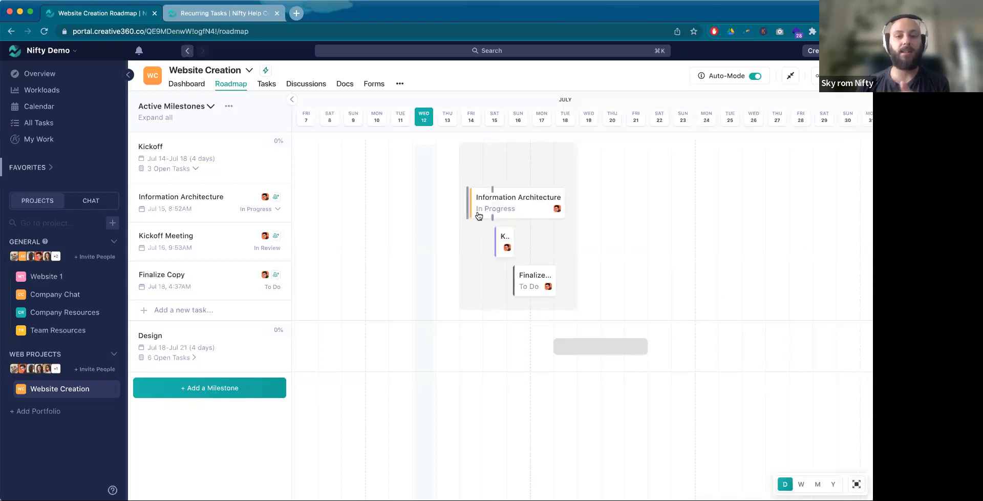
# Step: Shift the linked Kickoff tasks along the timeline, ending with Information Architecture on Jul 15, Kickoff Meeting on Jul 17 and Finalize Copy on Jul 20
pyautogui.moveTo(483, 216); pyautogui.dragTo(519, 212)
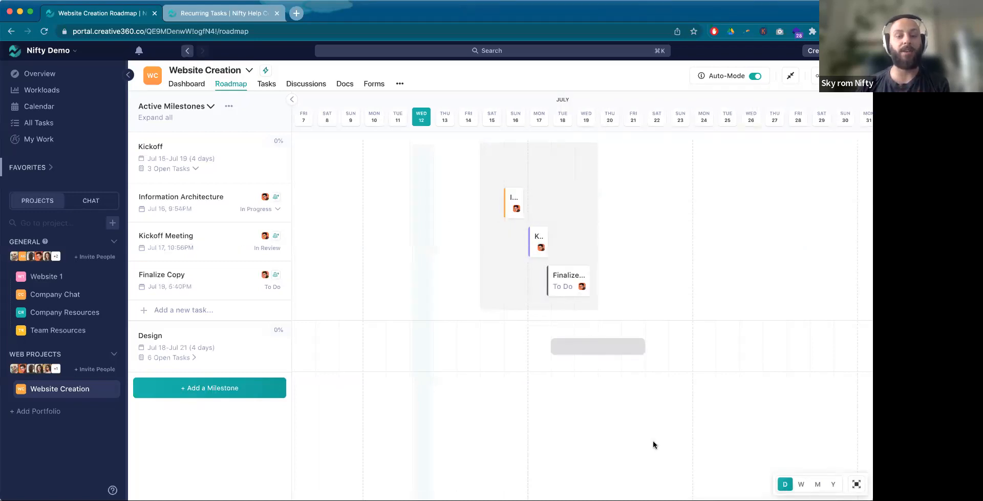
pyautogui.moveTo(513, 210); pyautogui.dragTo(555, 205)
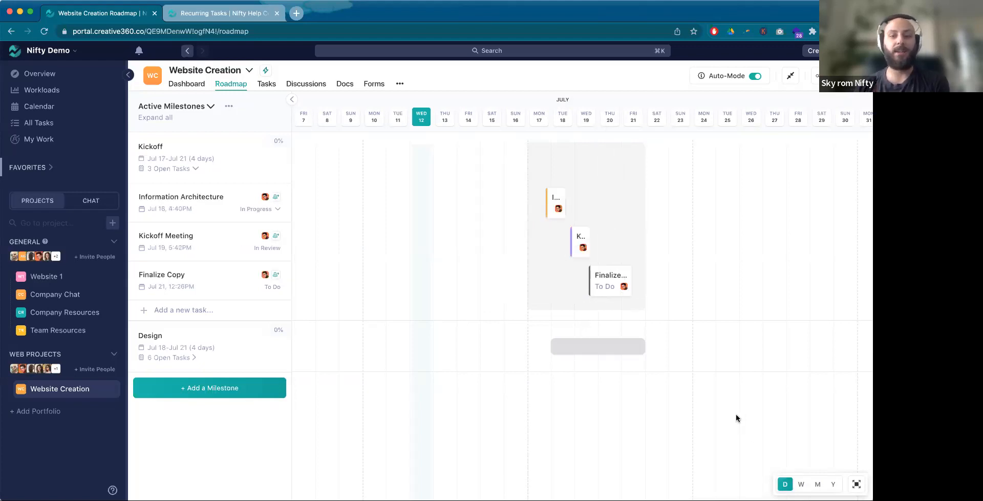
pyautogui.moveTo(611, 285); pyautogui.dragTo(552, 284)
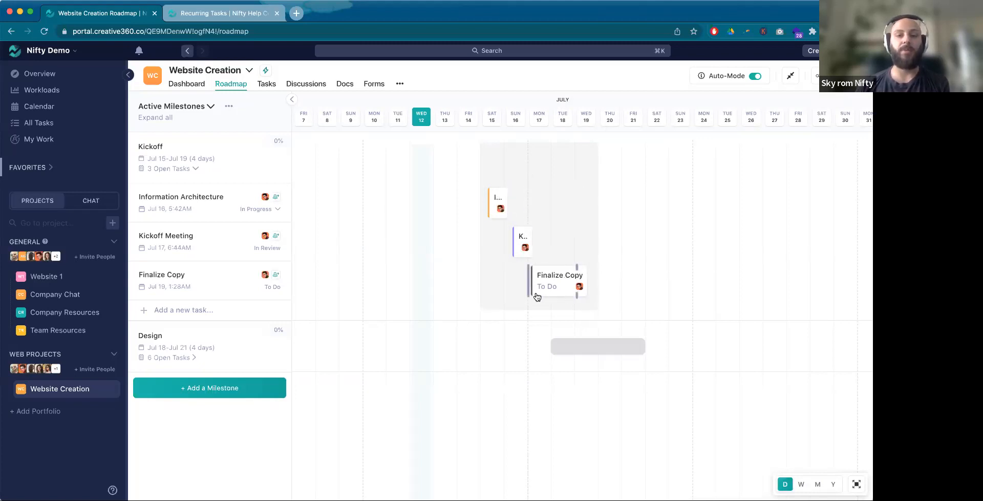
pyautogui.moveTo(526, 290); pyautogui.dragTo(573, 284)
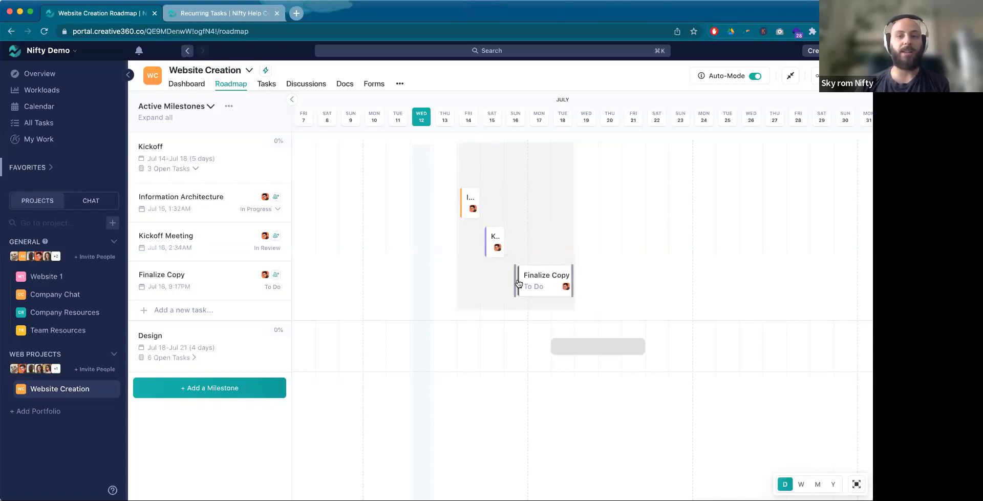
pyautogui.moveTo(497, 249)
pyautogui.moveTo(497, 250); pyautogui.dragTo(533, 249)
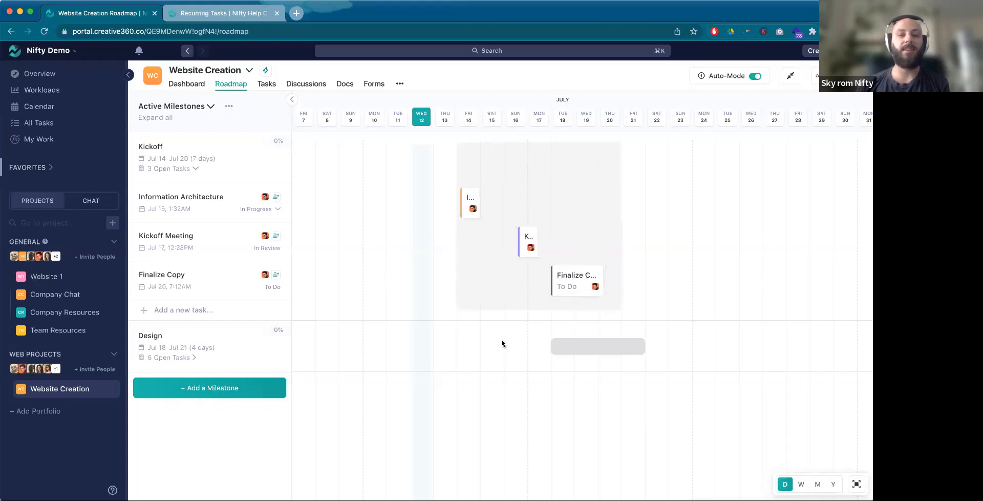
# Step: Remove the dependencies from Kickoff Meeting and Finalize Copy, and reschedule them to end on Jul 16 and Jul 18
pyautogui.click(527, 244)
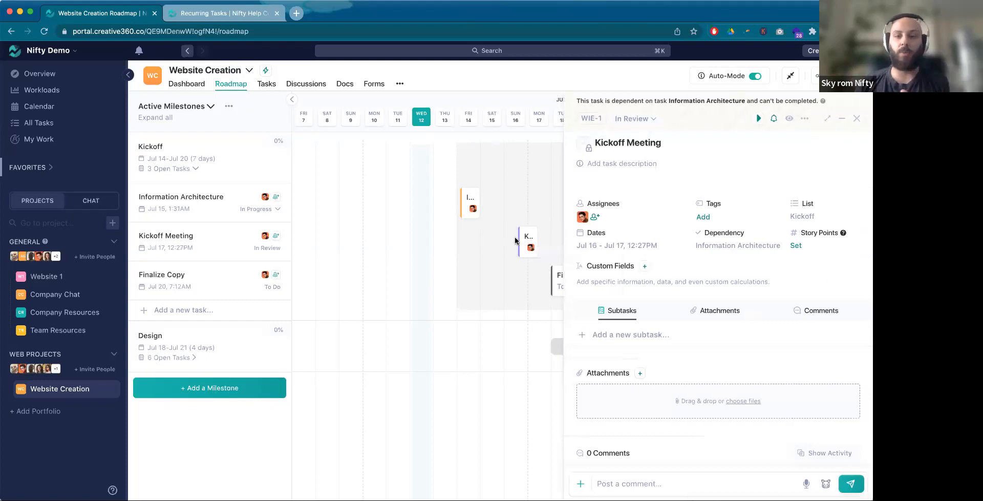
pyautogui.click(733, 246)
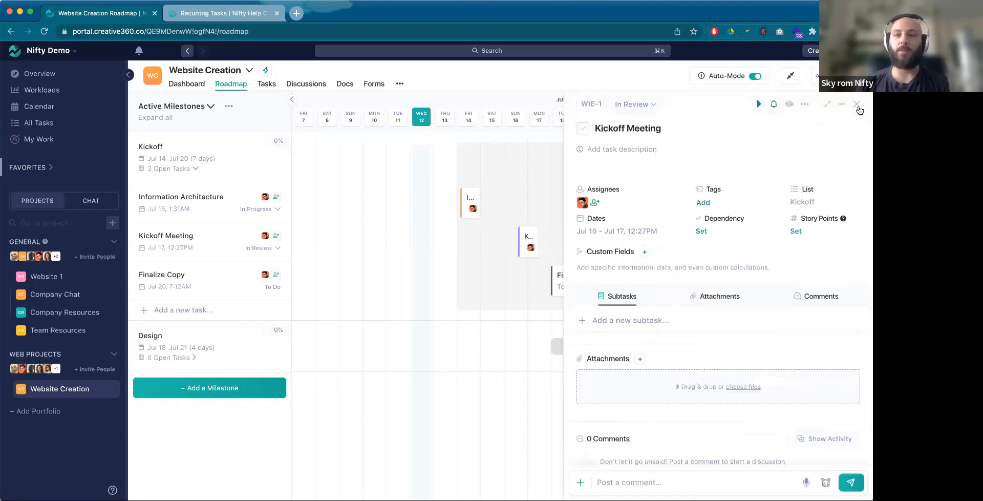
pyautogui.click(857, 104)
pyautogui.click(579, 286)
pyautogui.click(710, 246)
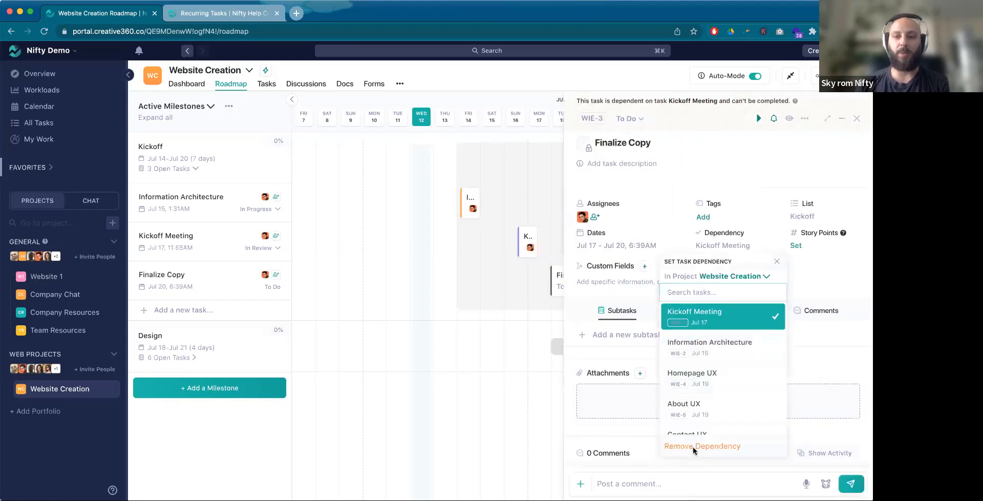
pyautogui.click(693, 444)
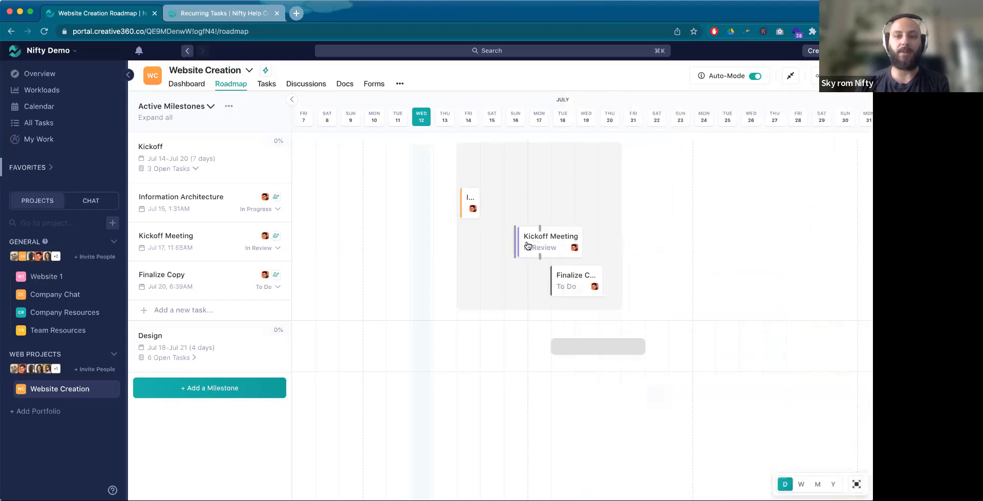
pyautogui.moveTo(533, 246); pyautogui.dragTo(501, 246)
pyautogui.moveTo(566, 279); pyautogui.dragTo(524, 278)
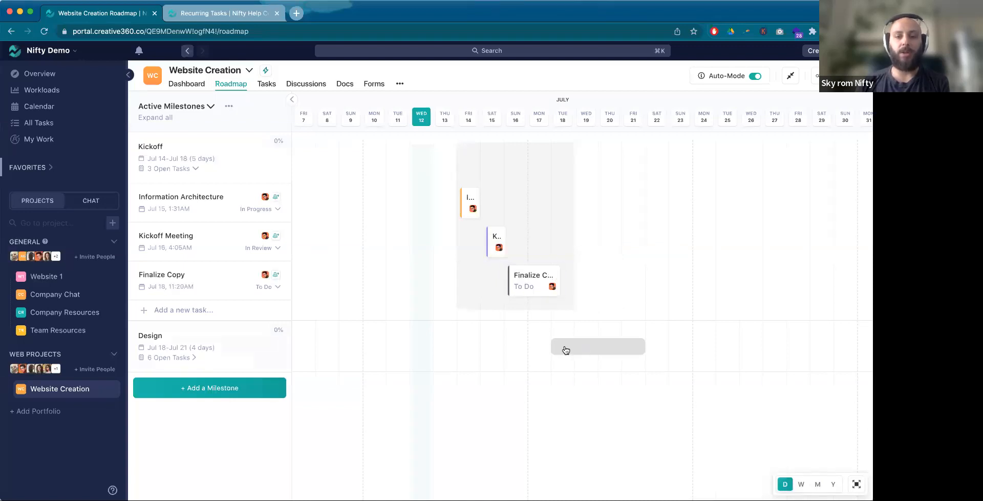
# Step: Stagger the Design tasks on the timeline: About UX to Jul 20, Contact UX to Jul 21, Homepage and About UI to Jul 23, Contact UI to Jul 24
pyautogui.click(176, 358)
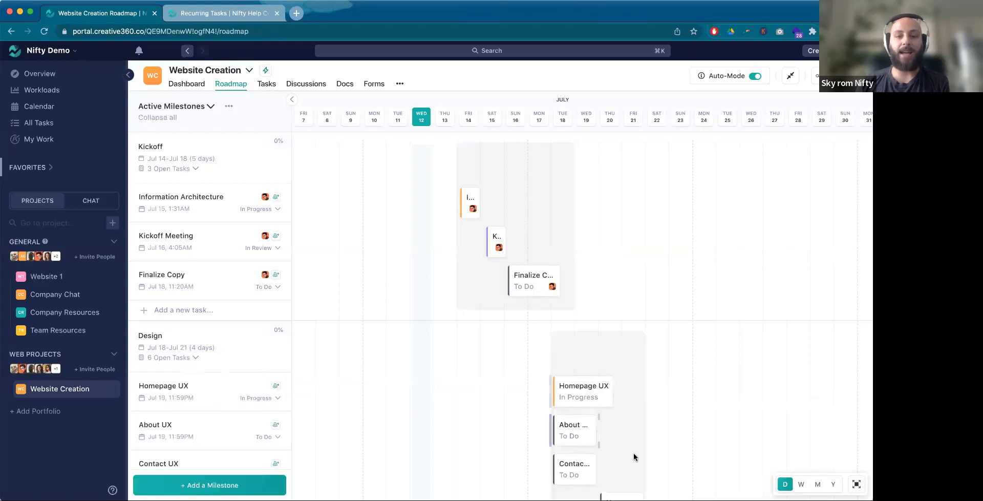
pyautogui.scroll(-3, 581, 326)
pyautogui.scroll(-1, 582, 327)
pyautogui.moveTo(572, 279); pyautogui.dragTo(599, 264)
pyautogui.moveTo(595, 316); pyautogui.dragTo(618, 318)
pyautogui.moveTo(645, 356); pyautogui.dragTo(697, 359)
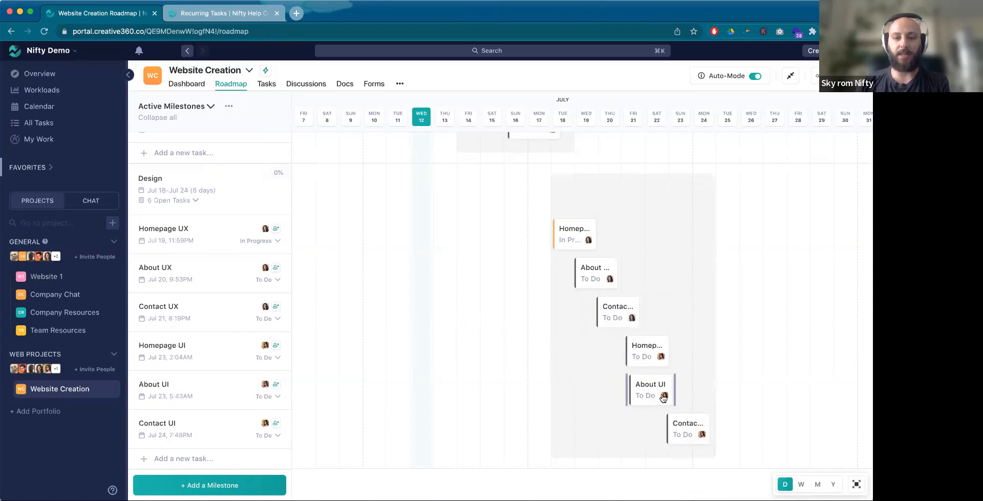
pyautogui.moveTo(680, 398)
pyautogui.mouseDown()
pyautogui.moveTo(635, 246)
pyautogui.moveTo(621, 322)
pyautogui.moveTo(671, 367)
pyautogui.moveTo(671, 383)
pyautogui.mouseUp()
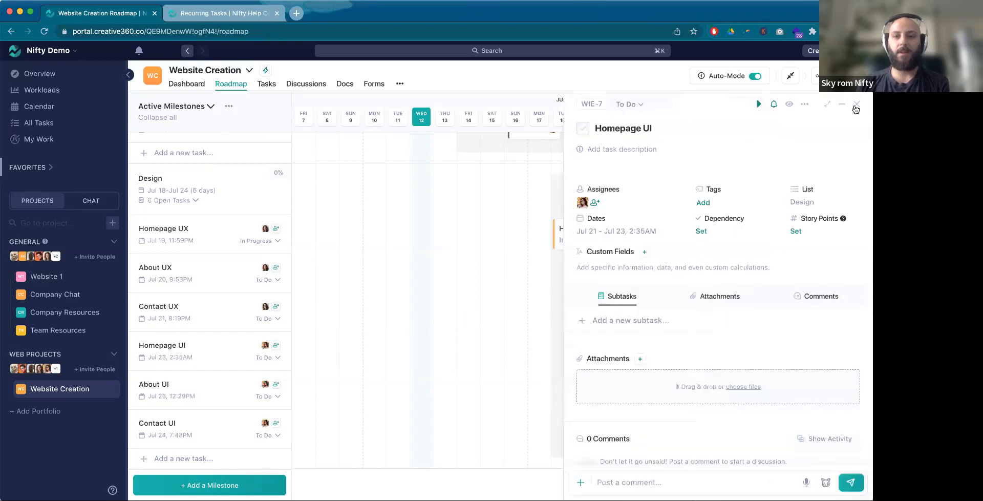
pyautogui.click(855, 108)
# Step: Collapse both milestones' task lists and make the Design milestone dependent on Kickoff
pyautogui.scroll(1, 189, 227)
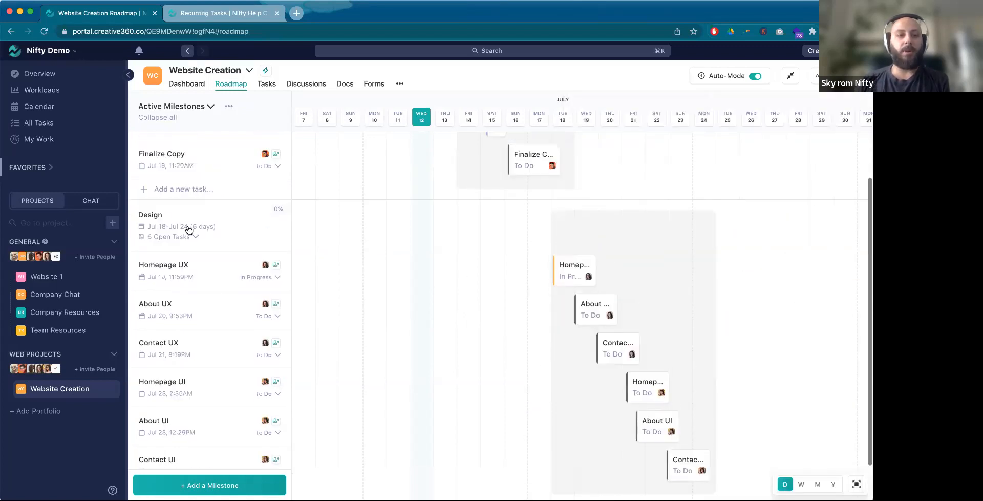
pyautogui.click(196, 238)
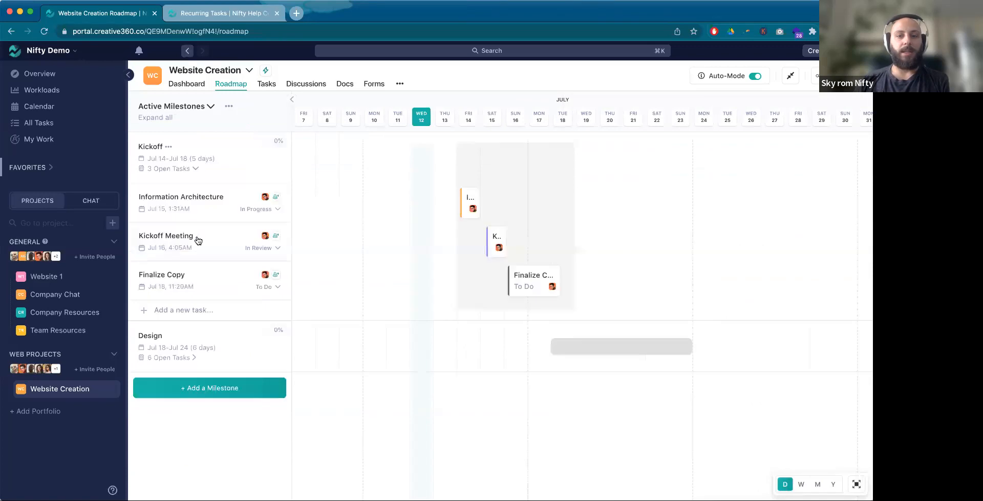
pyautogui.click(161, 168)
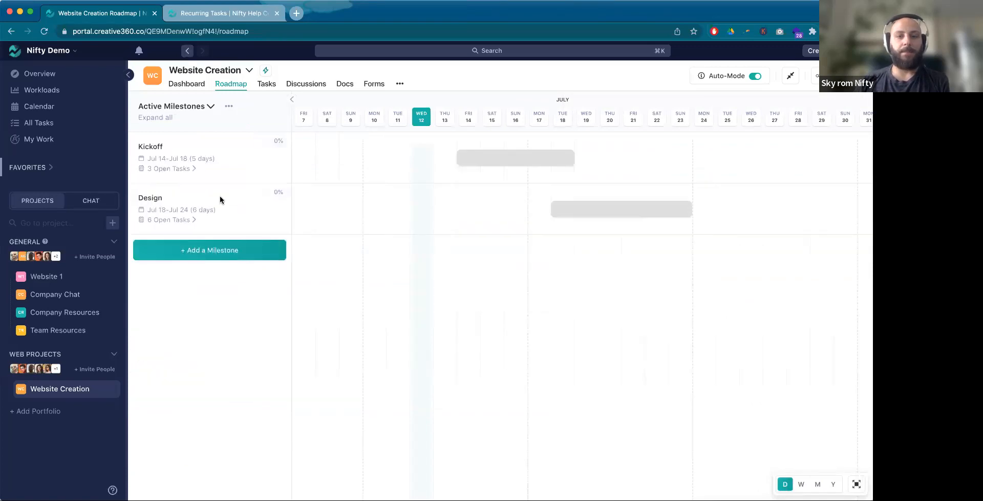
pyautogui.click(654, 218)
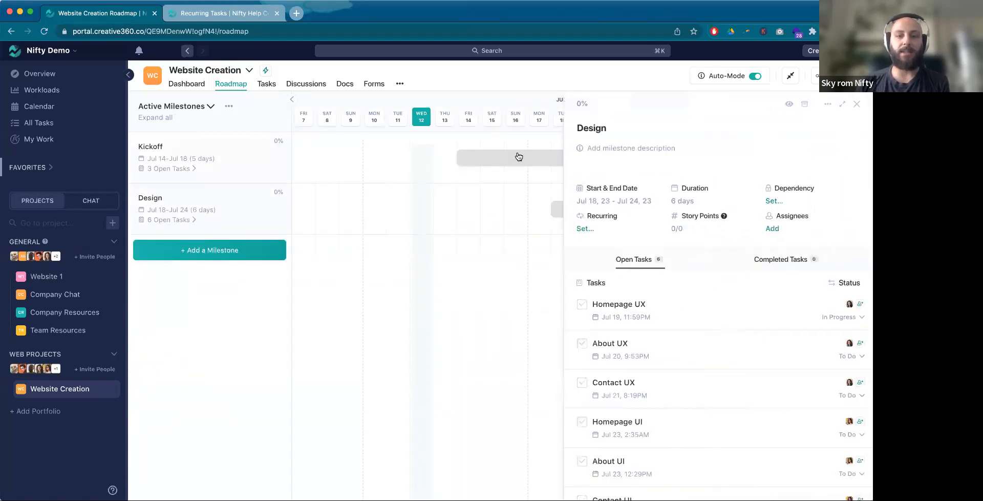
pyautogui.click(775, 202)
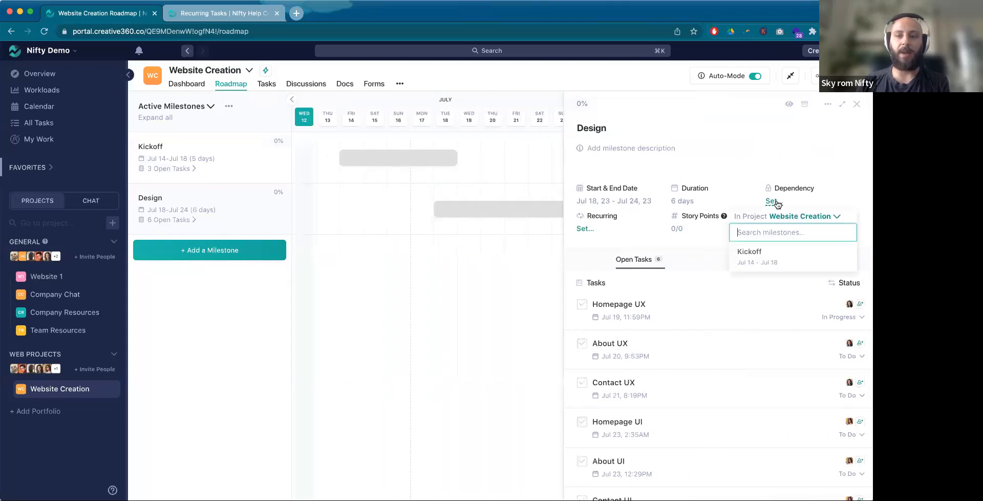
pyautogui.click(785, 267)
pyautogui.click(857, 104)
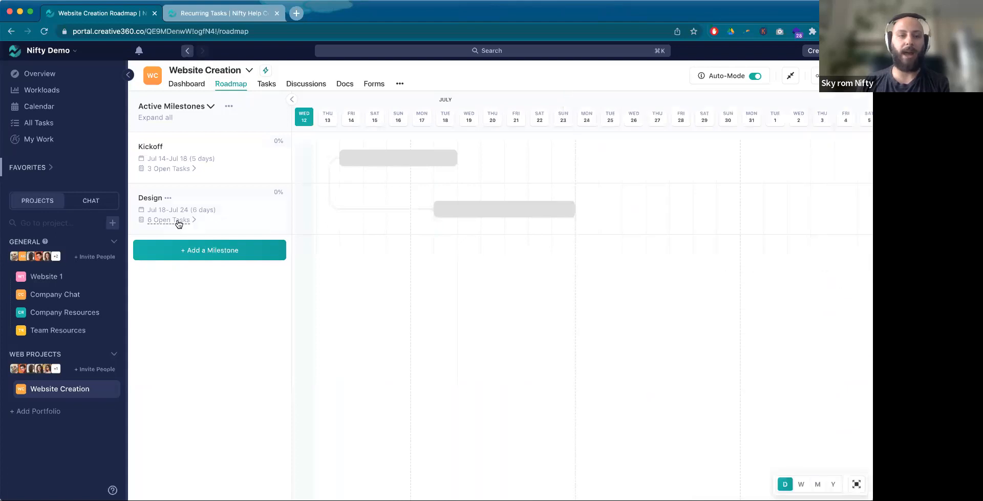
# Step: Expand both milestones and reschedule Information Architecture to Jul 15–16, Kickoff Meeting to end Jul 16 and Finalize Copy to end Jul 18
pyautogui.click(178, 220)
pyautogui.click(180, 169)
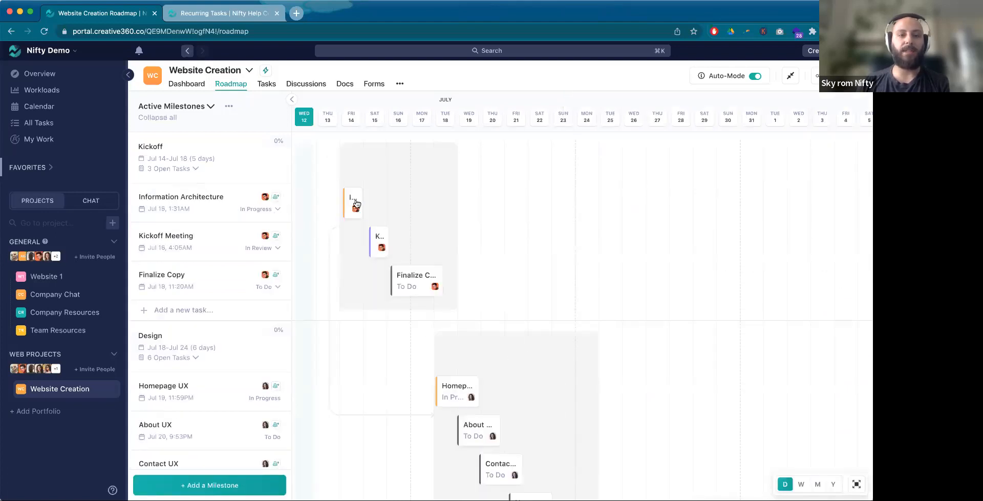
pyautogui.moveTo(358, 201); pyautogui.dragTo(366, 239)
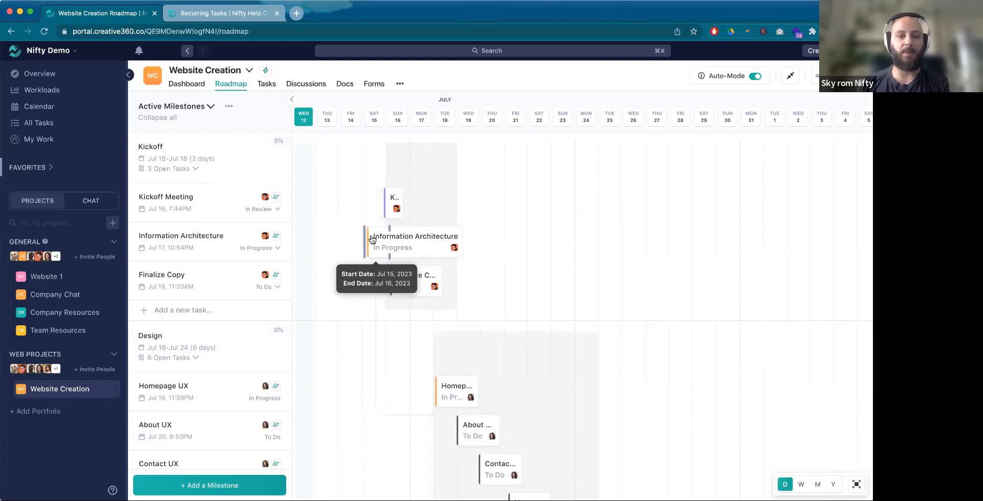
pyautogui.moveTo(431, 290); pyautogui.dragTo(437, 291)
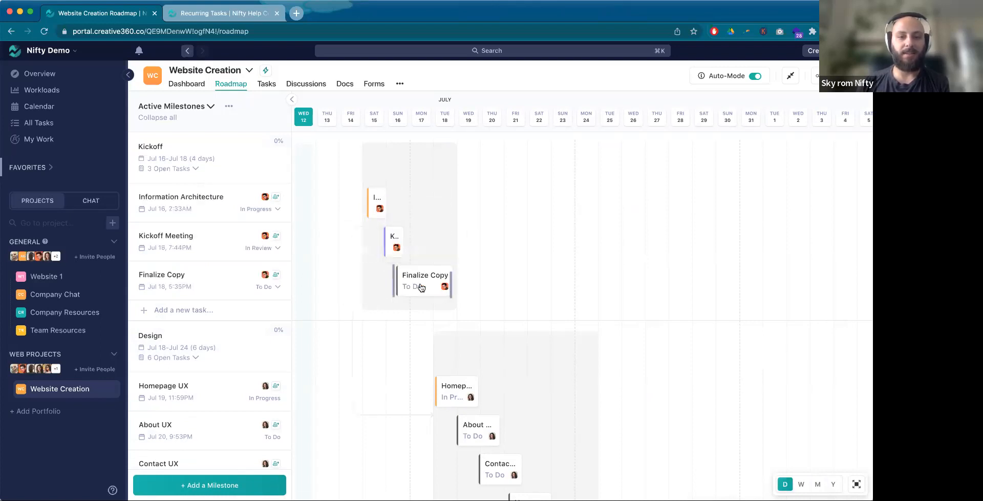
# Step: Make the Finalize Copy task dependent on the Kickoff Meeting task again
pyautogui.click(701, 232)
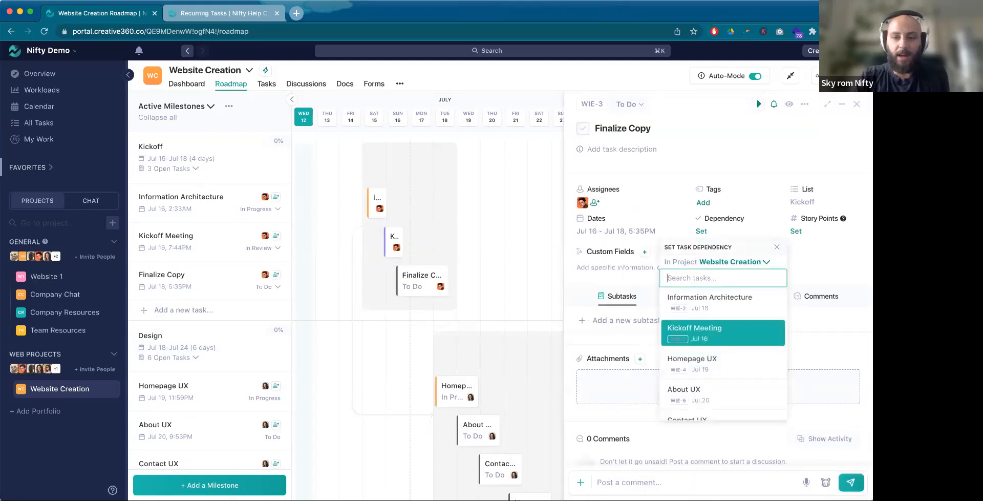
pyautogui.write('kick')
pyautogui.click(706, 307)
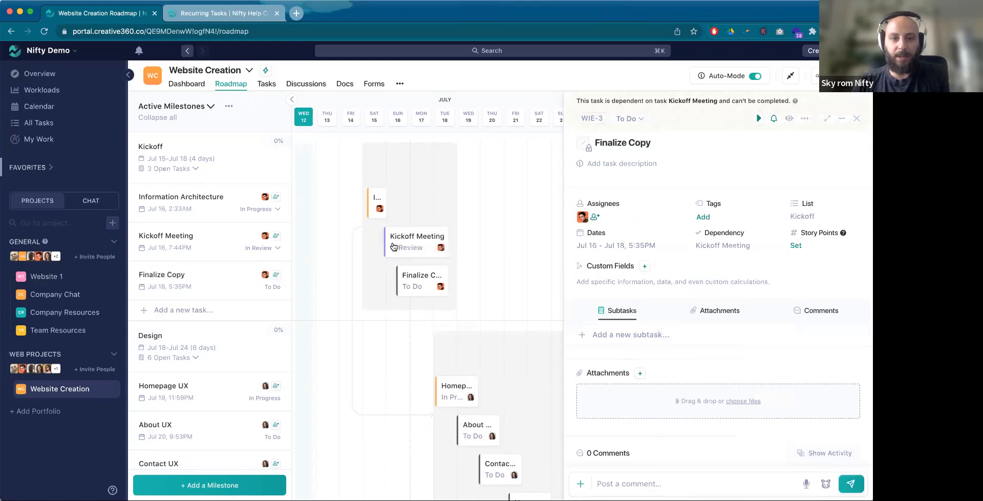
# Step: Make the Kickoff Meeting task dependent on Information Architecture again and close the task details
pyautogui.click(707, 233)
pyautogui.click(707, 233)
pyautogui.write('infor')
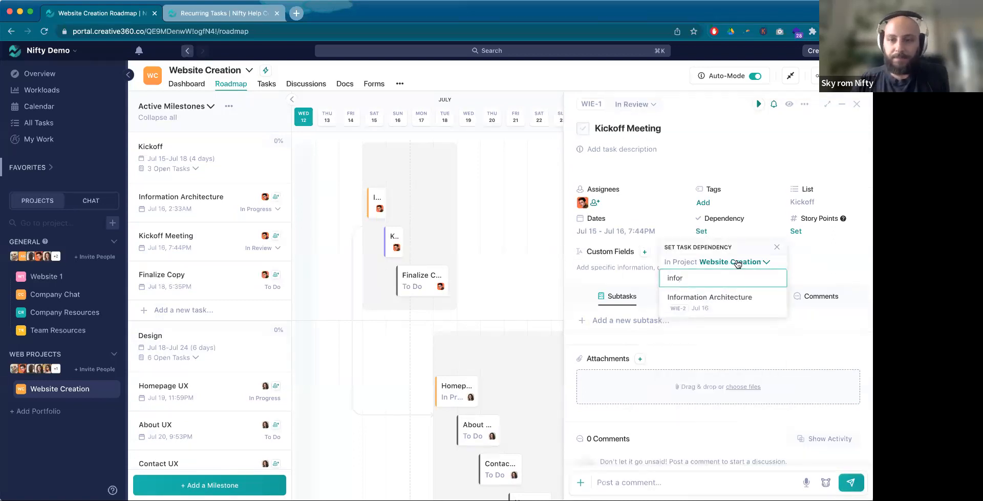
pyautogui.click(726, 302)
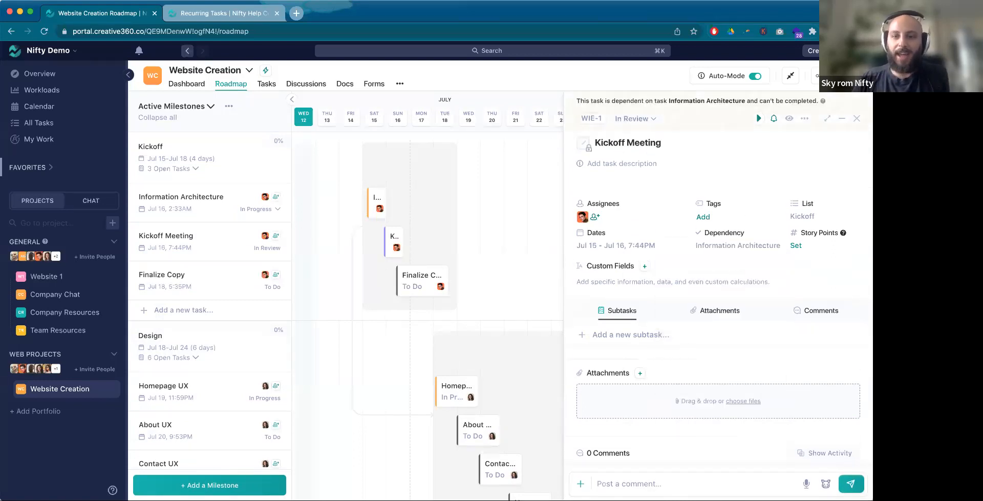
pyautogui.click(857, 118)
# Step: Push the linked Kickoff tasks to end about Jul 20 (Information Architecture and Kickoff Meeting) and Jul 22 (Finalize Copy)
pyautogui.moveTo(375, 211); pyautogui.dragTo(453, 223)
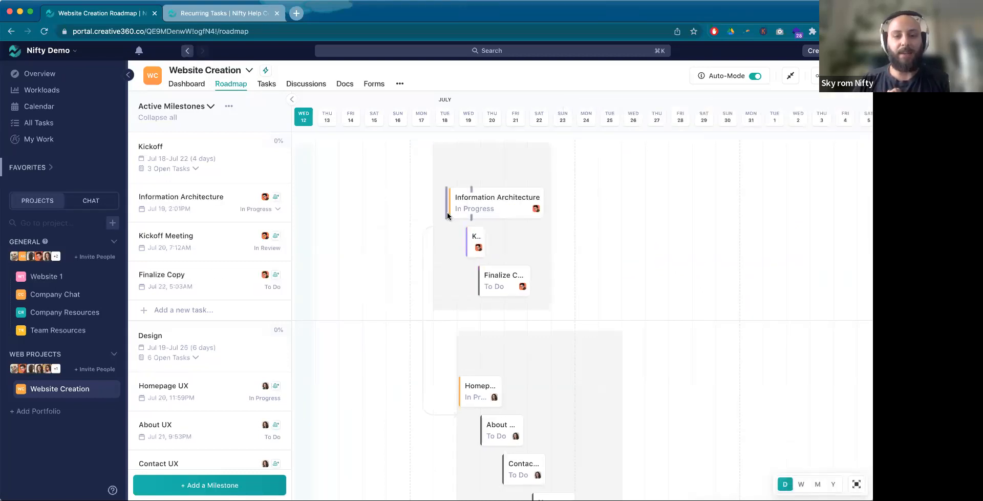
pyautogui.scroll(-1, 518, 319)
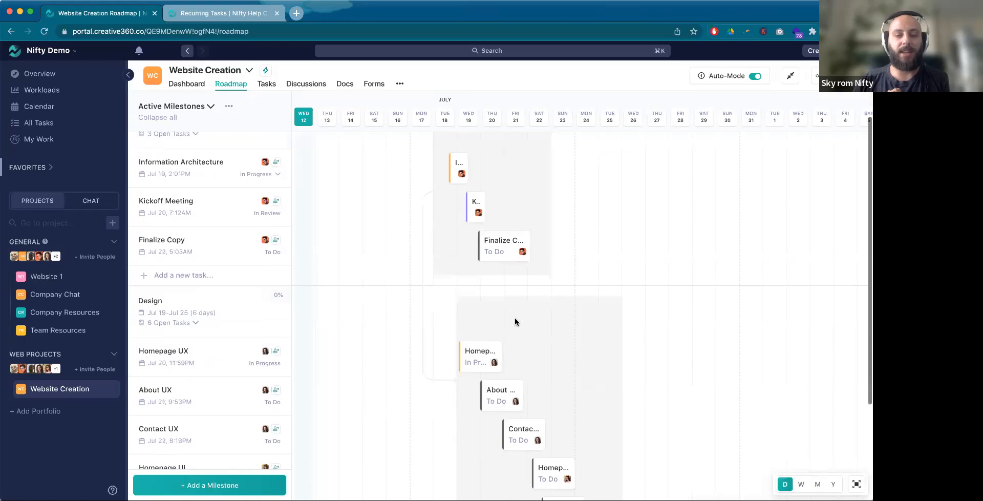
pyautogui.moveTo(504, 246); pyautogui.dragTo(467, 249)
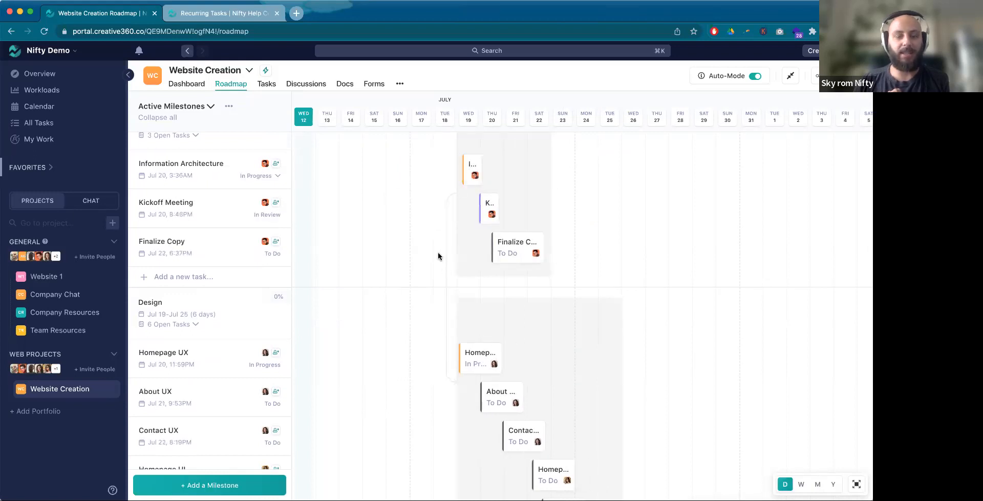
# Step: Collapse both milestones' task lists, then review the Design milestone's details and its dependency
pyautogui.click(191, 325)
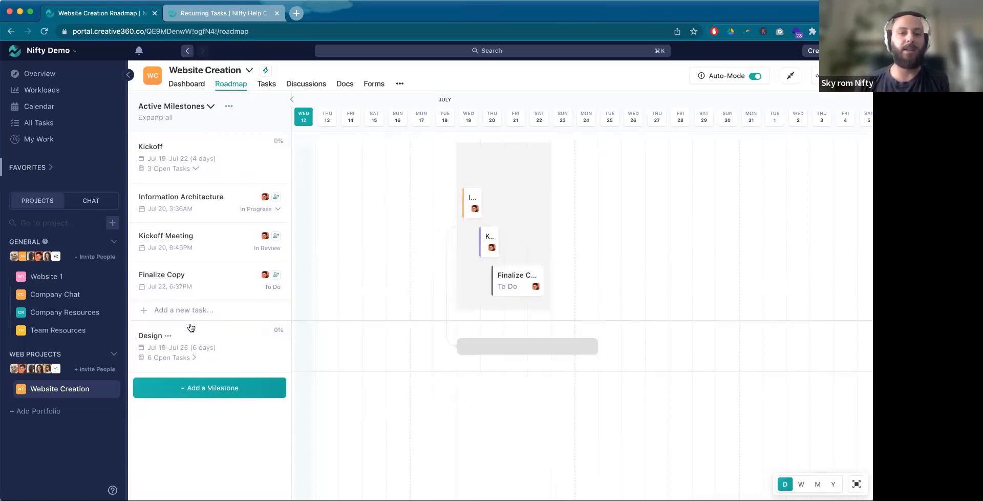
pyautogui.click(182, 169)
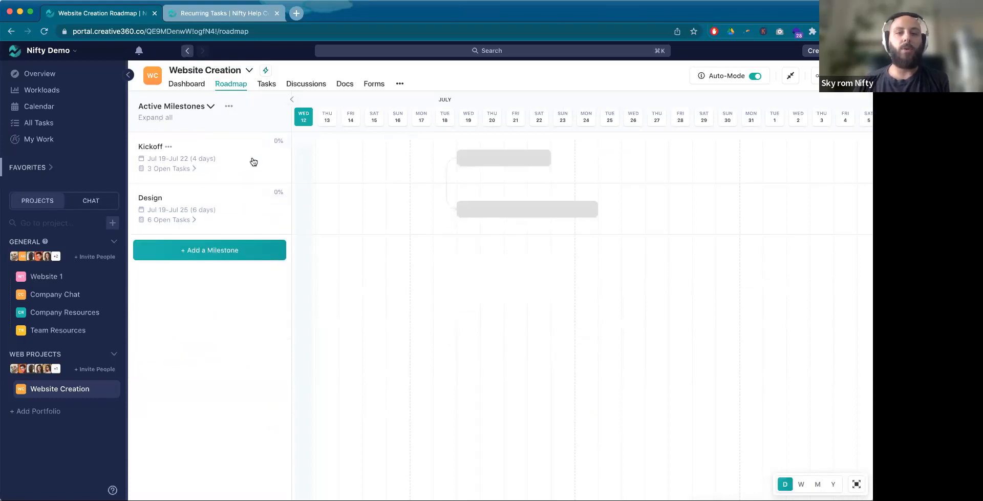
pyautogui.click(563, 218)
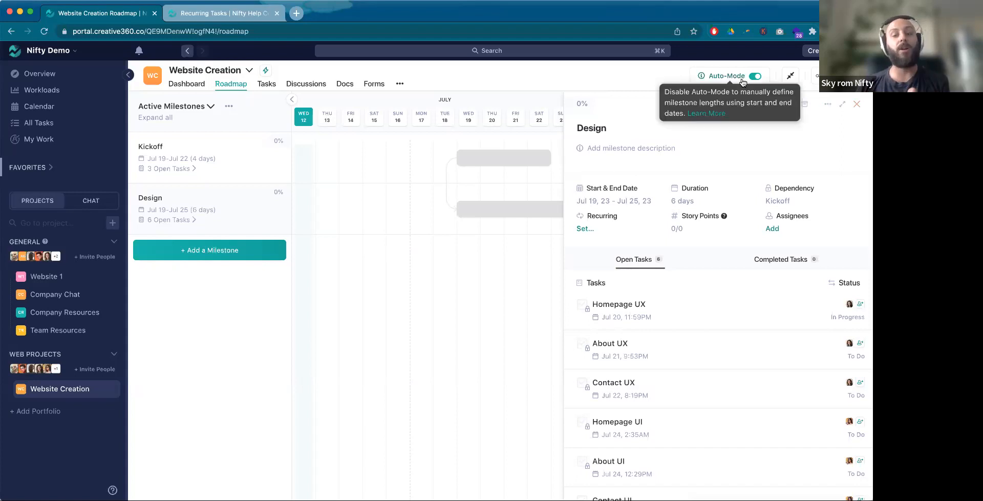
pyautogui.click(857, 104)
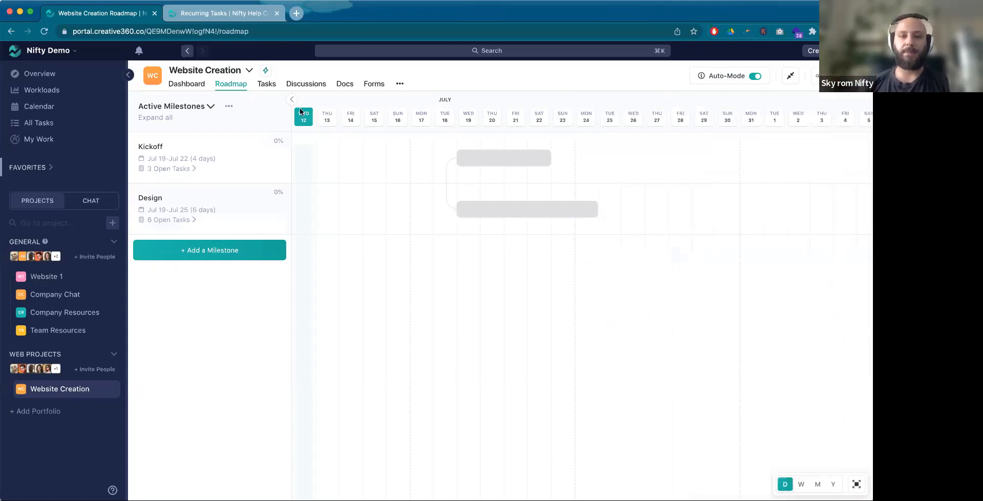
# Step: In the project's task list, inspect the dependencies of the Kickoff Meeting and Homepage UX tasks
pyautogui.click(265, 82)
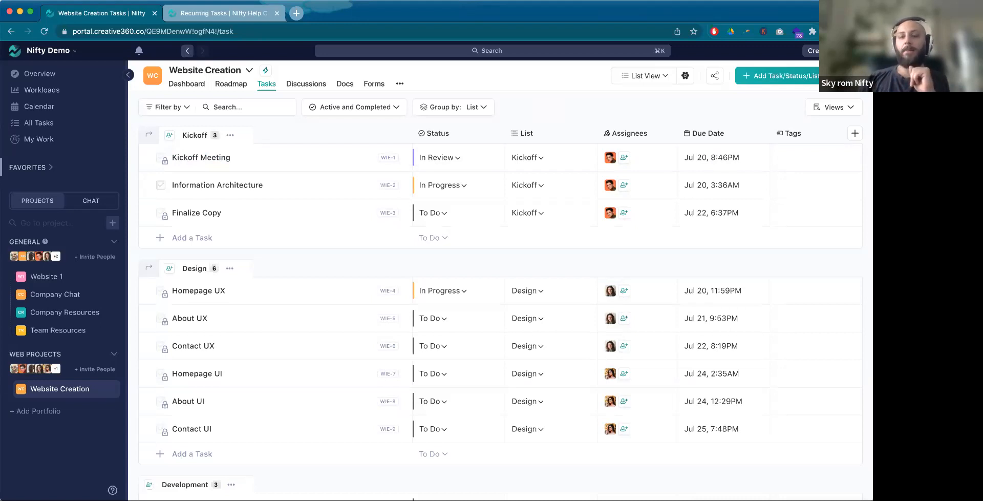
pyautogui.click(288, 163)
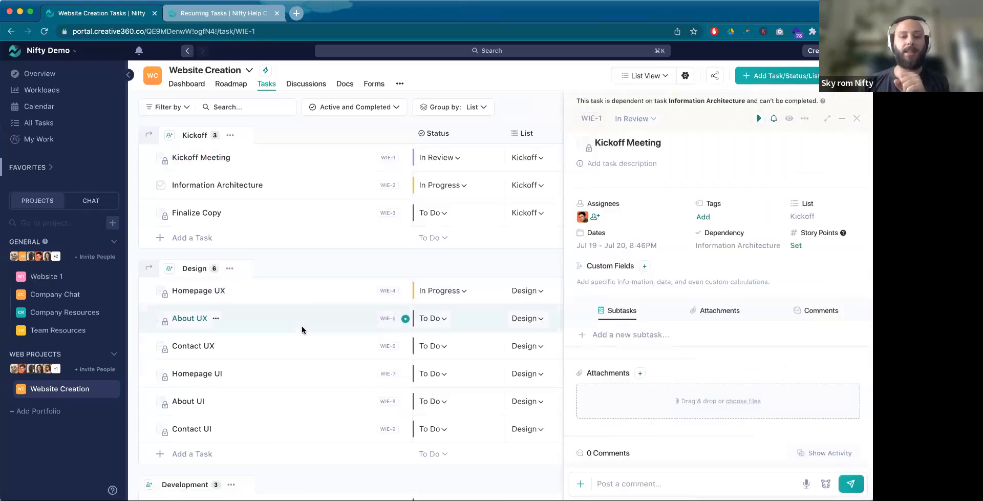
pyautogui.click(298, 292)
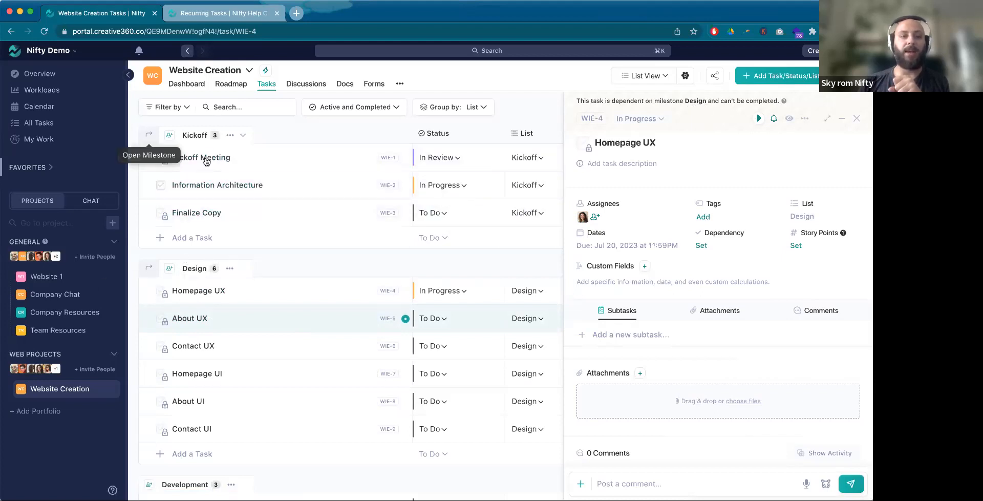
# Step: Make the About UX task dependent on the Homepage UX task and close the task details
pyautogui.click(189, 320)
pyautogui.click(702, 247)
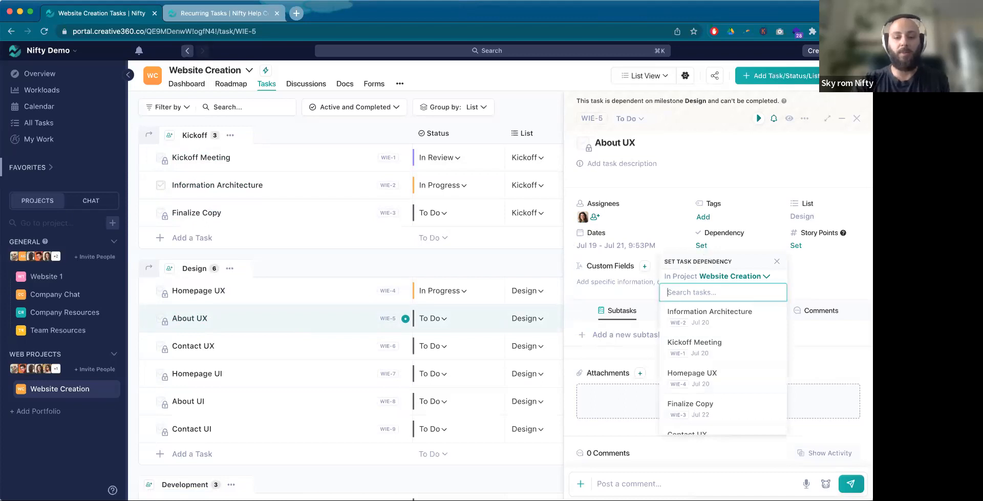
pyautogui.write('home')
pyautogui.click(713, 314)
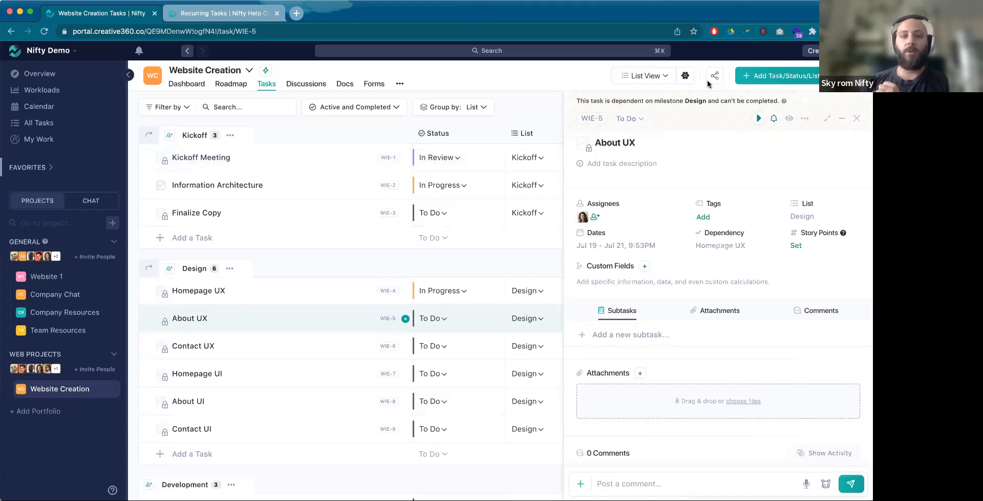
pyautogui.click(857, 117)
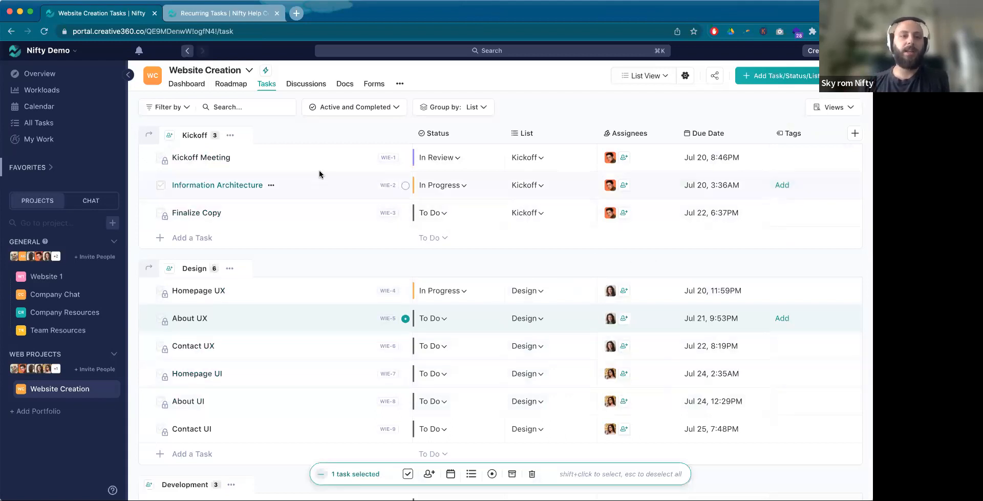
# Step: Tag Kickoff Meeting as High Priority, Information Architecture as Medium Priority and Finalize Copy as Low Priority
pyautogui.click(782, 157)
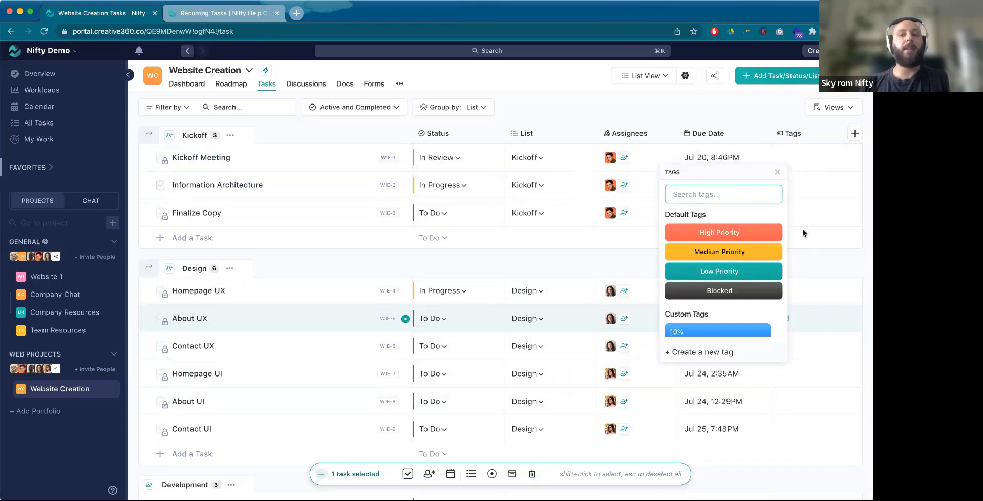
pyautogui.click(761, 231)
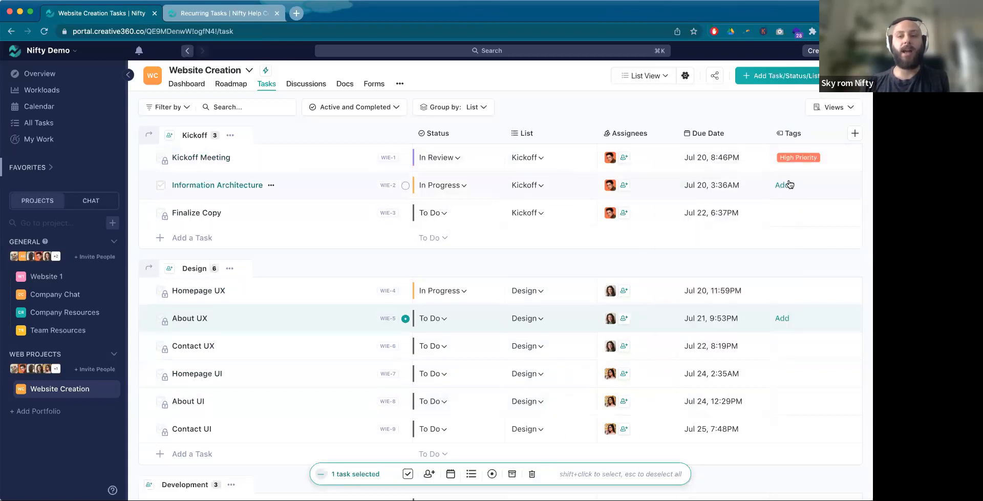
pyautogui.click(784, 185)
pyautogui.click(737, 280)
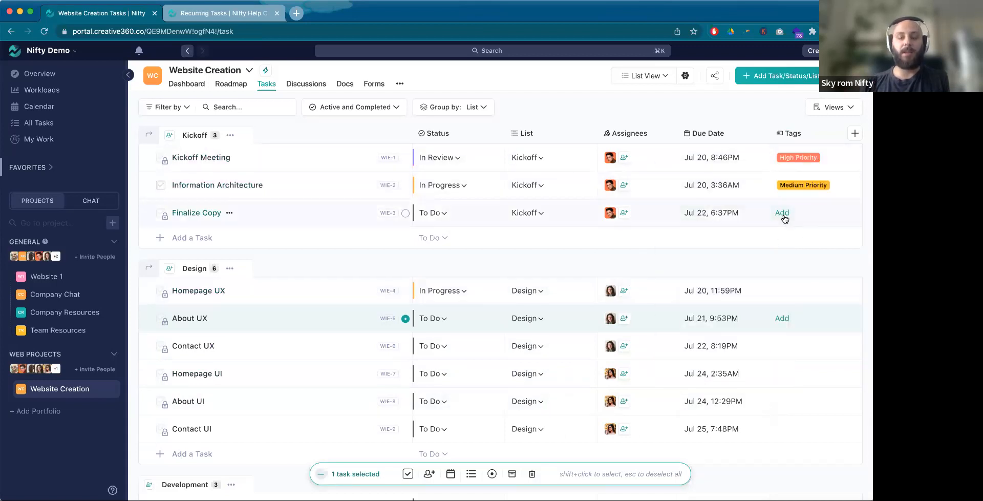
pyautogui.click(783, 213)
pyautogui.click(738, 327)
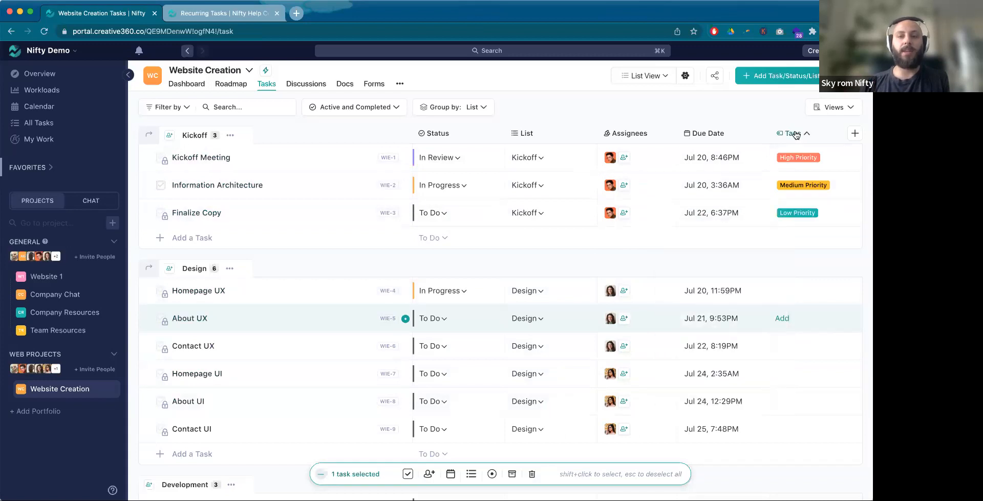
# Step: Sort the tasks by tag in both directions, then preview them grouped by Tags and return to grouping by List
pyautogui.click(794, 134)
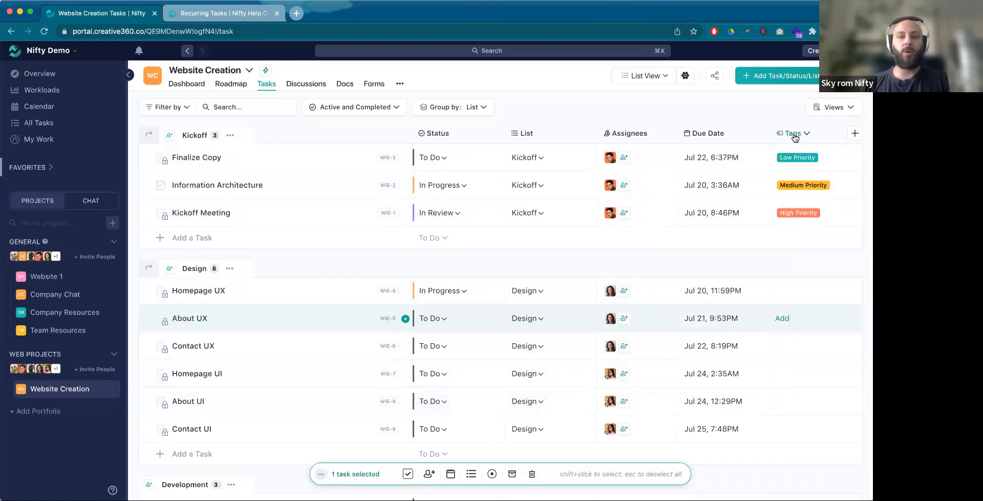
pyautogui.click(794, 137)
pyautogui.click(484, 107)
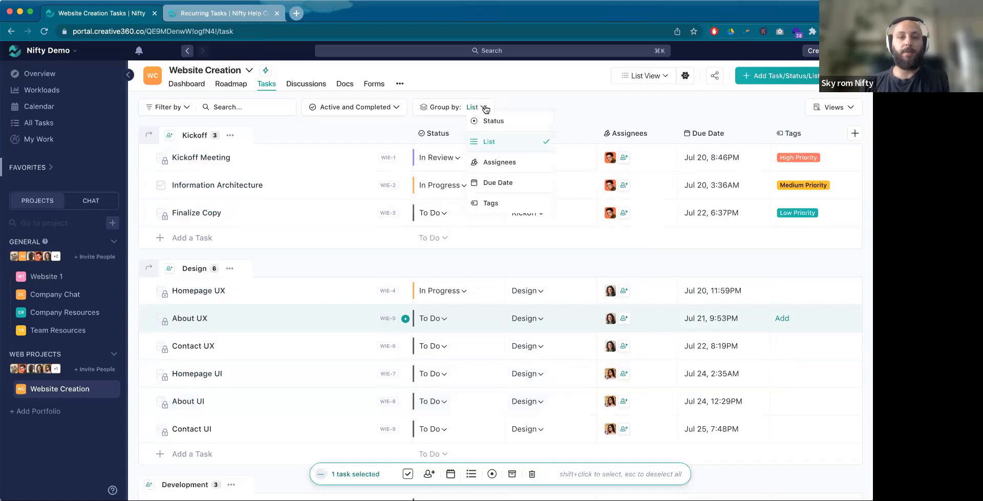
pyautogui.click(491, 203)
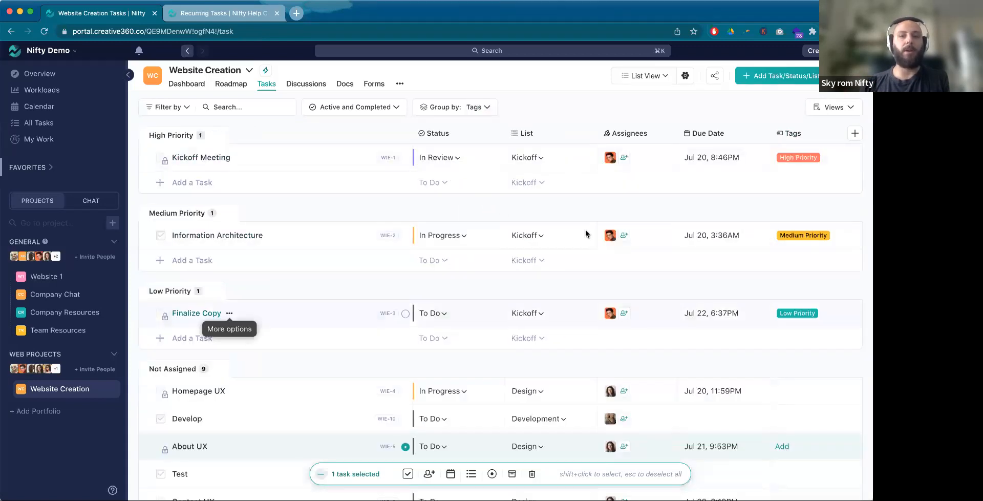
pyautogui.click(479, 106)
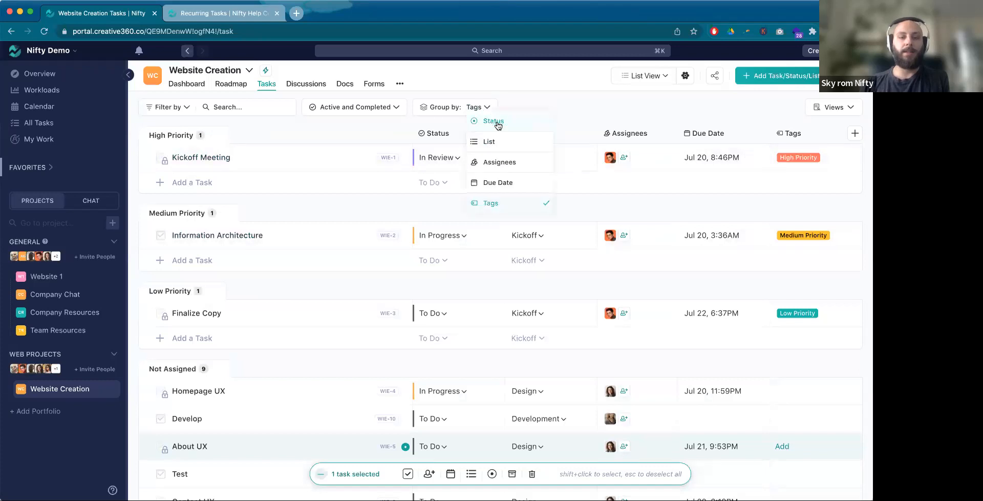
pyautogui.click(489, 142)
# Step: Filter the task list by the High Priority tag, then clear the filter
pyautogui.click(169, 107)
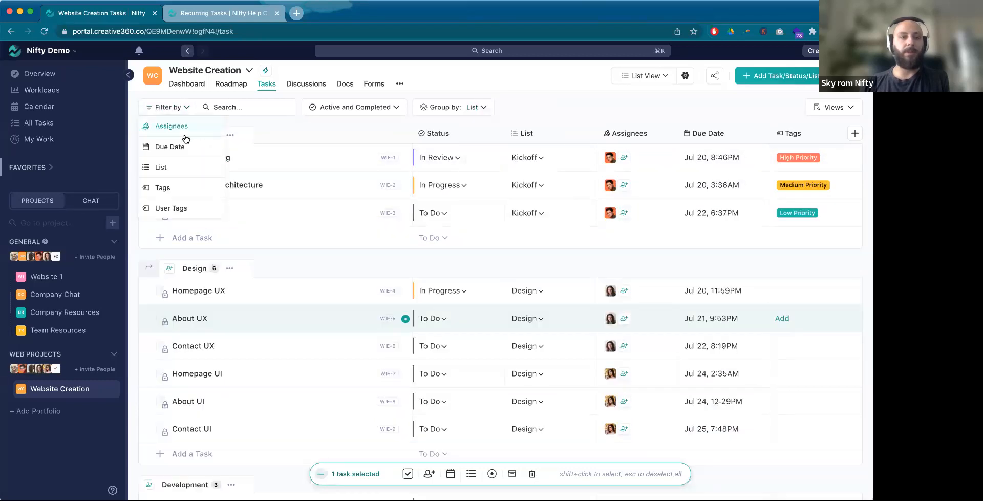
pyautogui.click(163, 187)
pyautogui.click(226, 144)
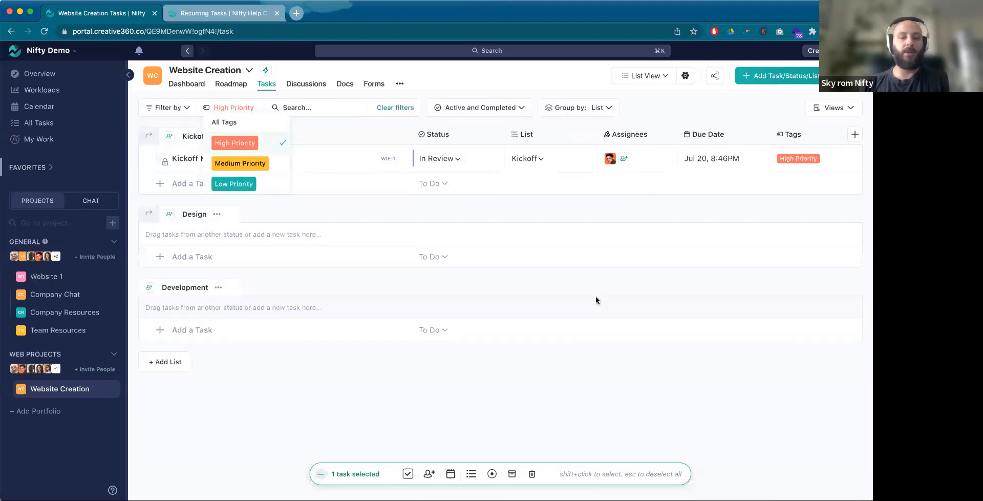
pyautogui.click(595, 297)
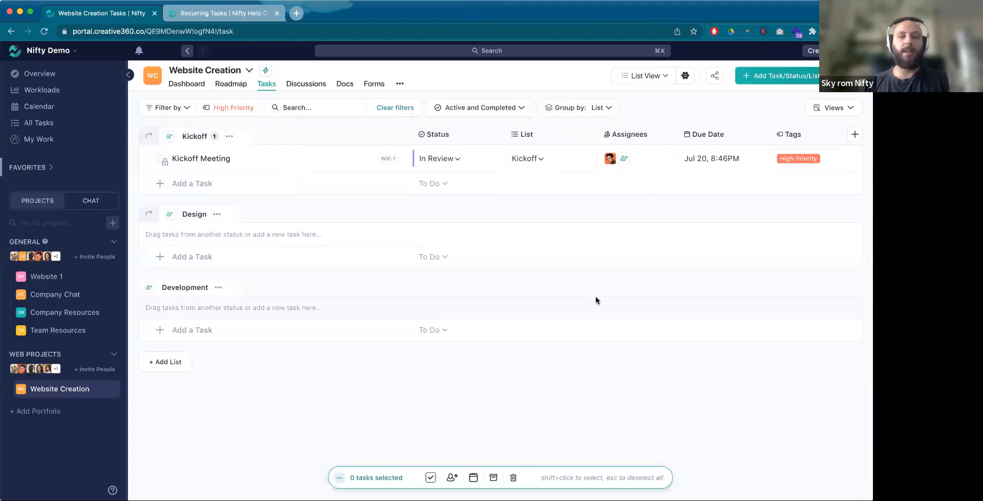
pyautogui.click(390, 106)
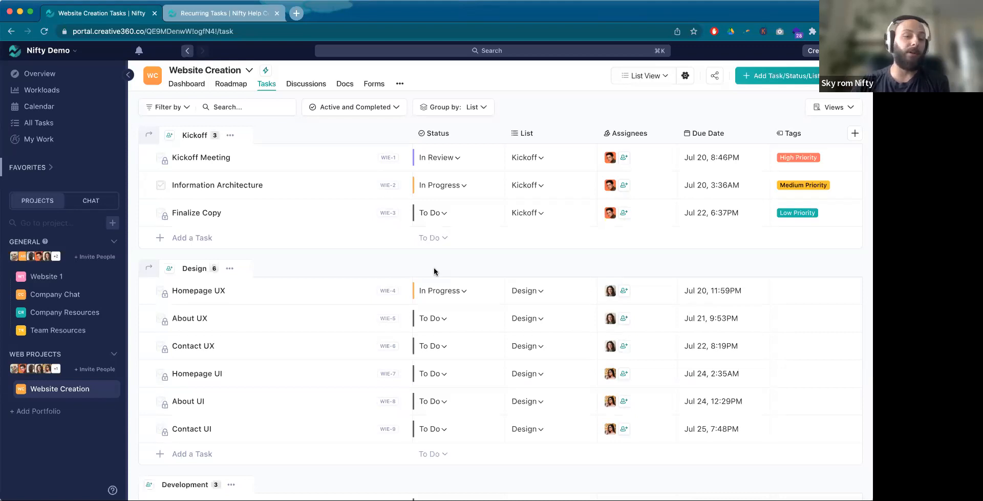
# Step: Select the range of tasks from Kickoff Meeting through About UX, then clear the selection
pyautogui.keyDown('shift'); pyautogui.click(340, 159); pyautogui.keyUp('shift')
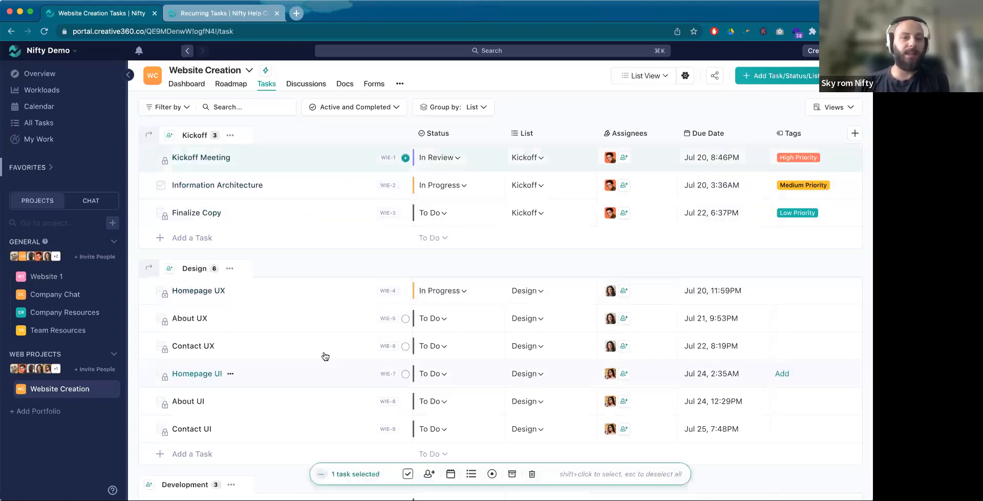
pyautogui.keyDown('shift'); pyautogui.click(331, 326); pyautogui.keyUp('shift')
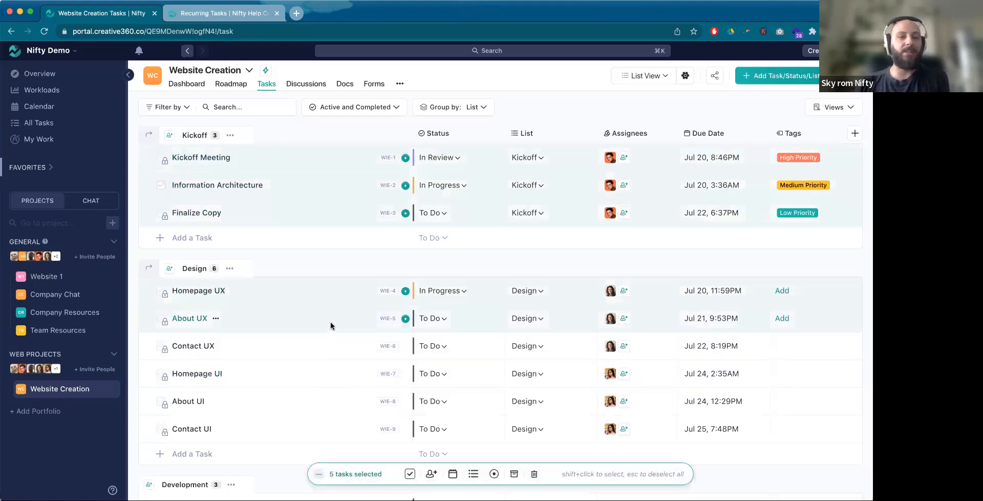
pyautogui.click(304, 262)
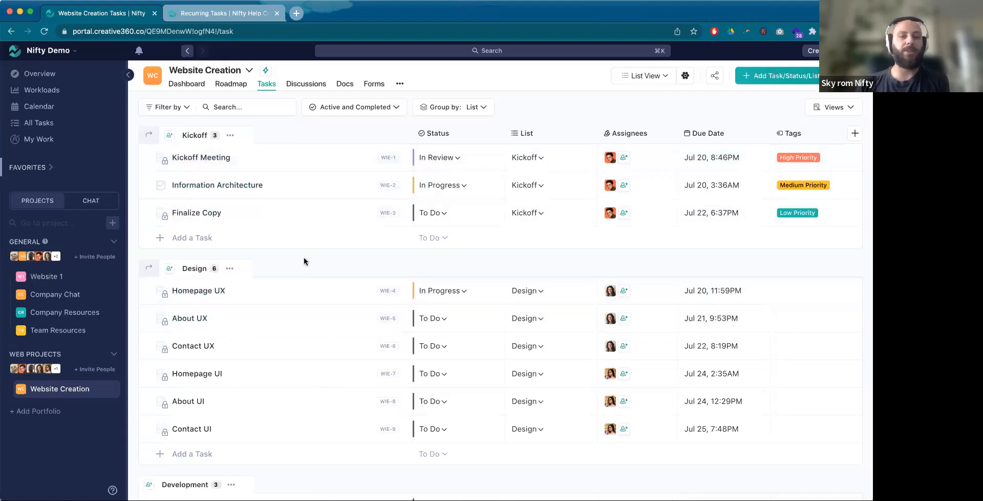
# Step: Convert the Development task list into a milestone
pyautogui.scroll(-3, 308, 333)
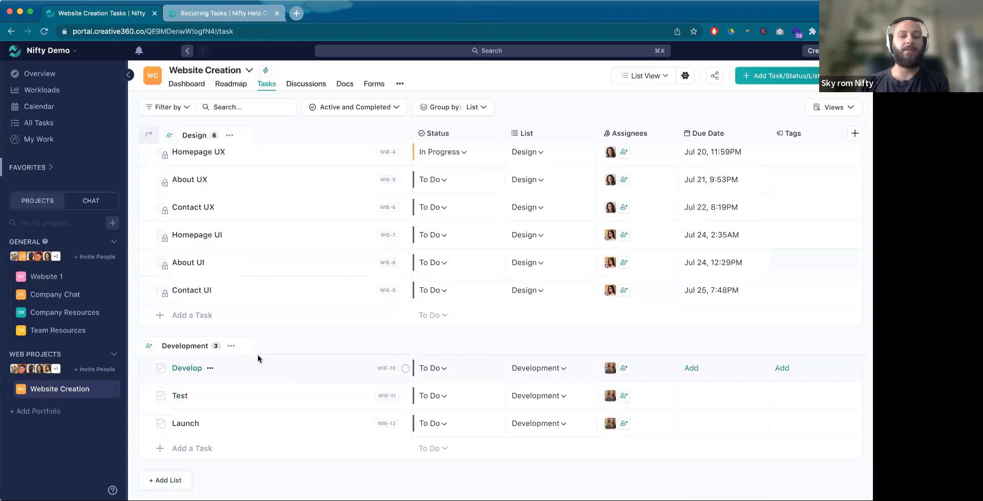
pyautogui.click(231, 345)
pyautogui.click(308, 294)
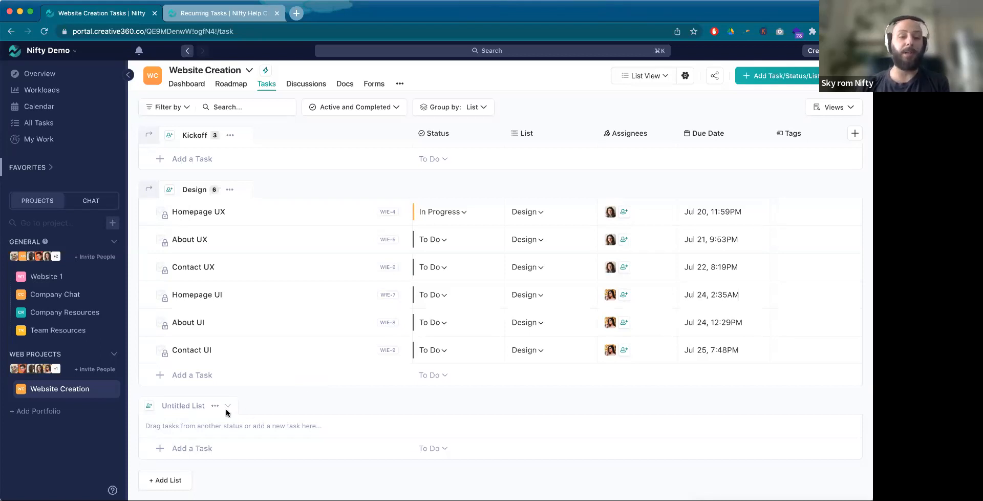
pyautogui.scroll(5, 284, 324)
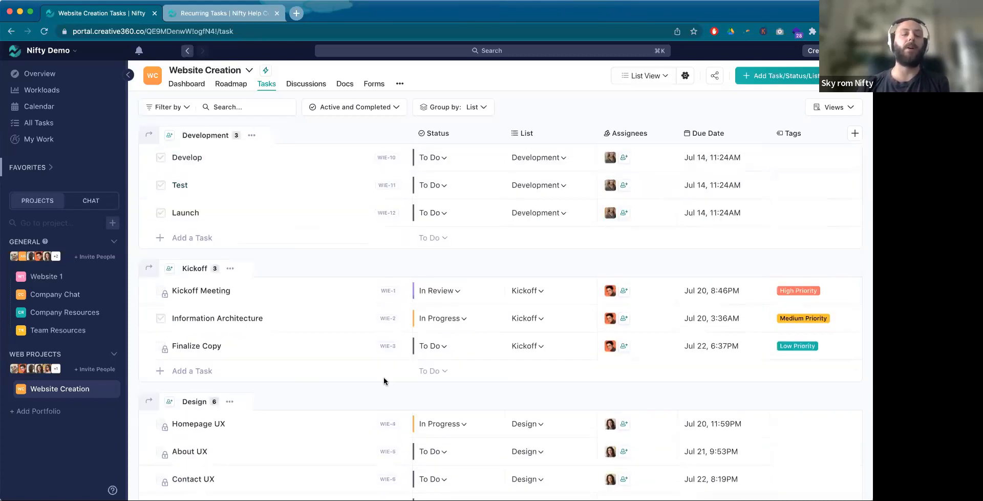
# Step: Review the project's milestones and task statuses in the Swimlane view, then return to List View
pyautogui.click(668, 77)
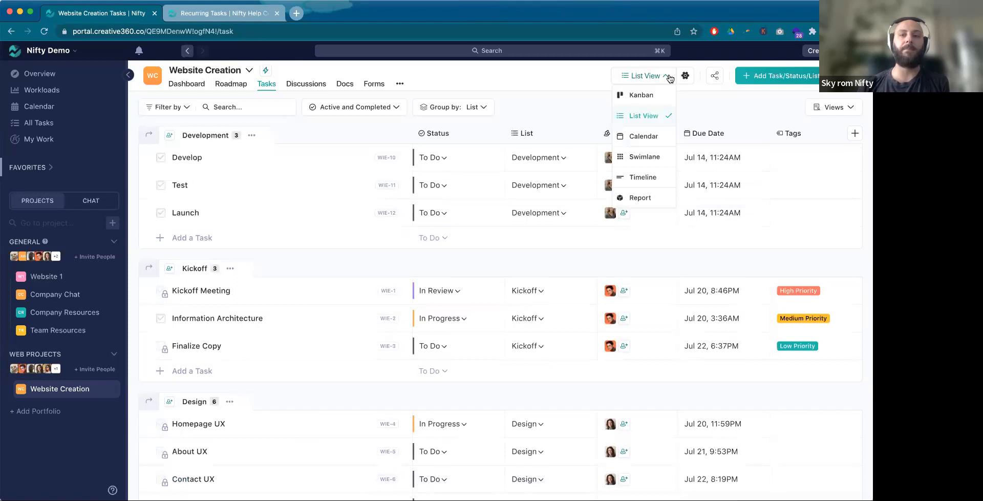
pyautogui.click(647, 153)
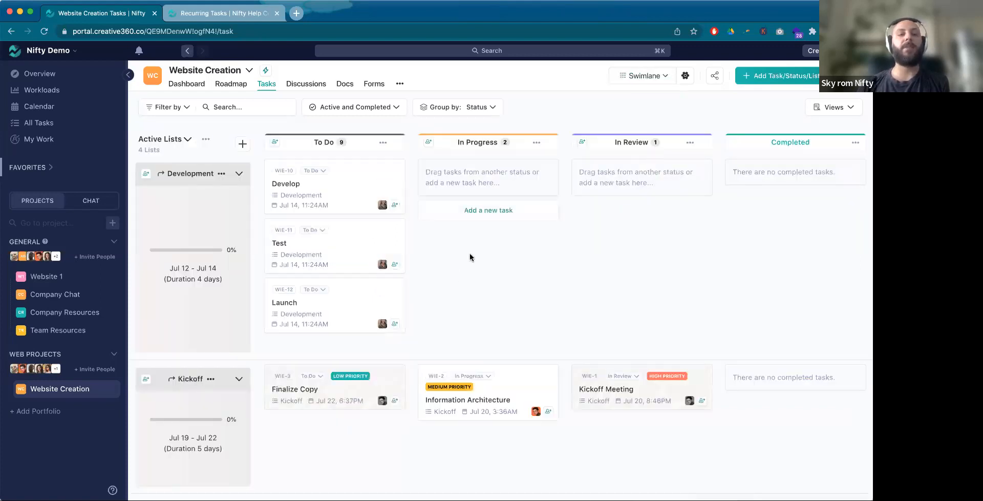
pyautogui.scroll(-5, 470, 257)
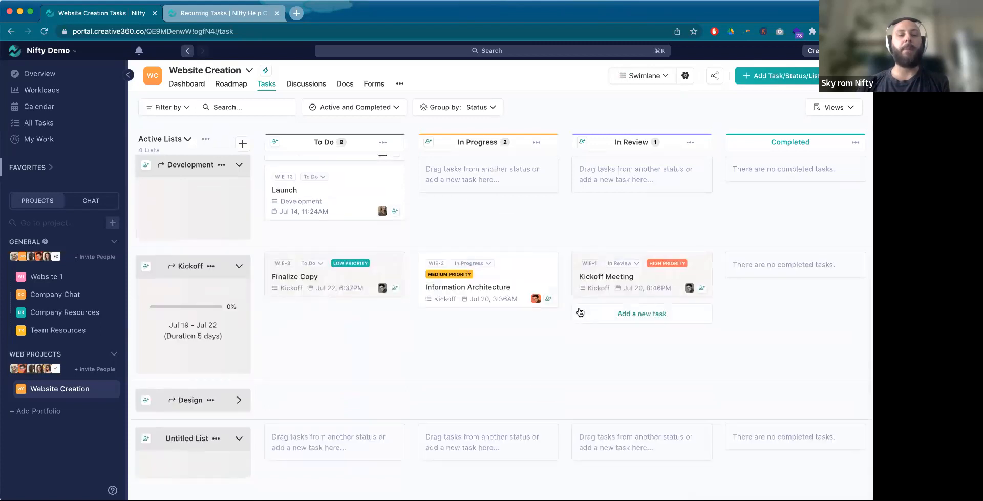
pyautogui.scroll(5, 612, 322)
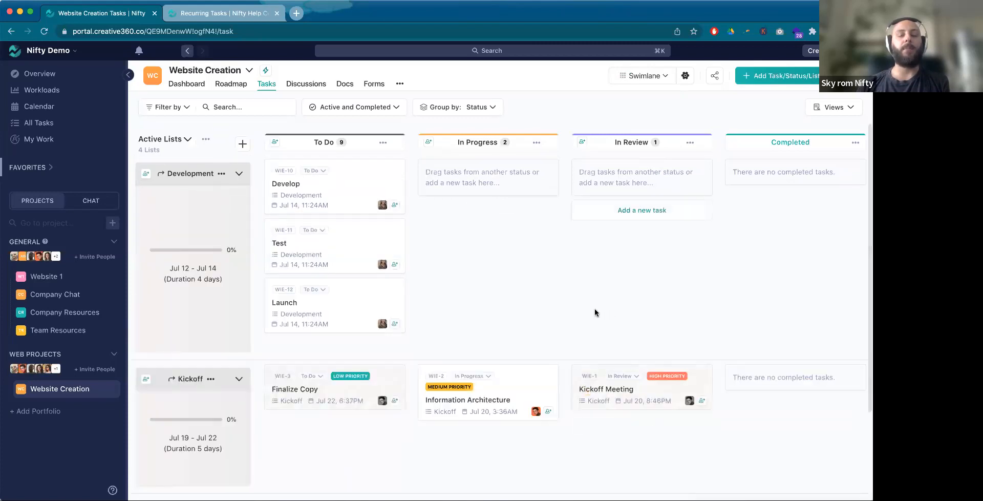
pyautogui.scroll(-5, 600, 312)
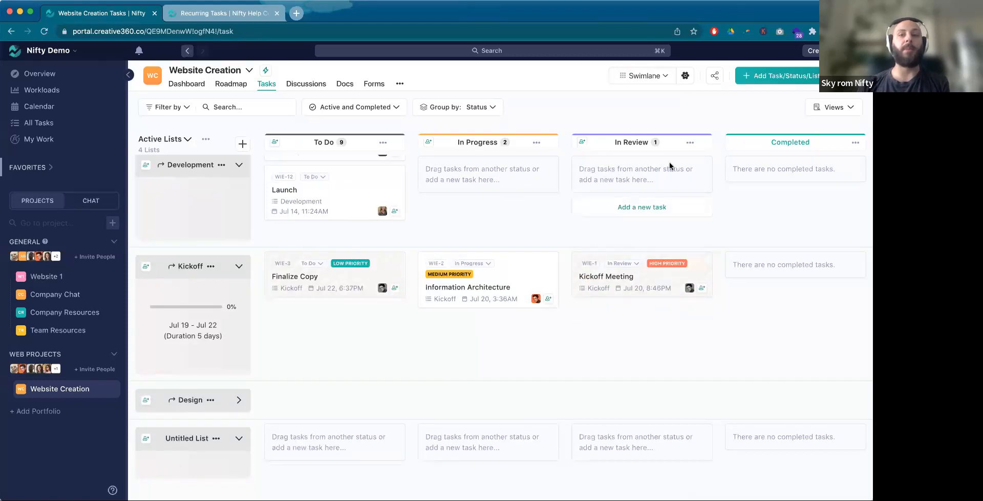
pyautogui.click(662, 81)
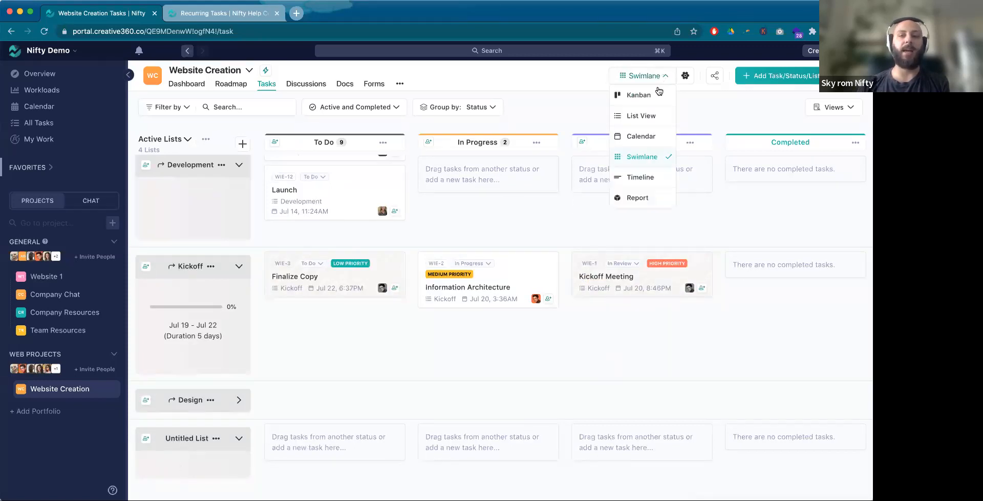
pyautogui.click(655, 119)
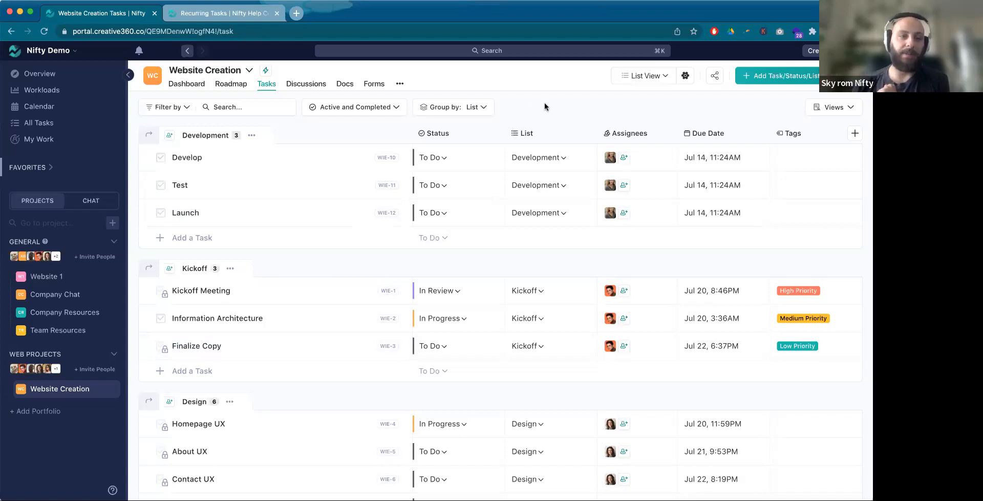
# Step: Open the recurring settings of the Team Meeting task in the Team Resources project
pyautogui.click(70, 334)
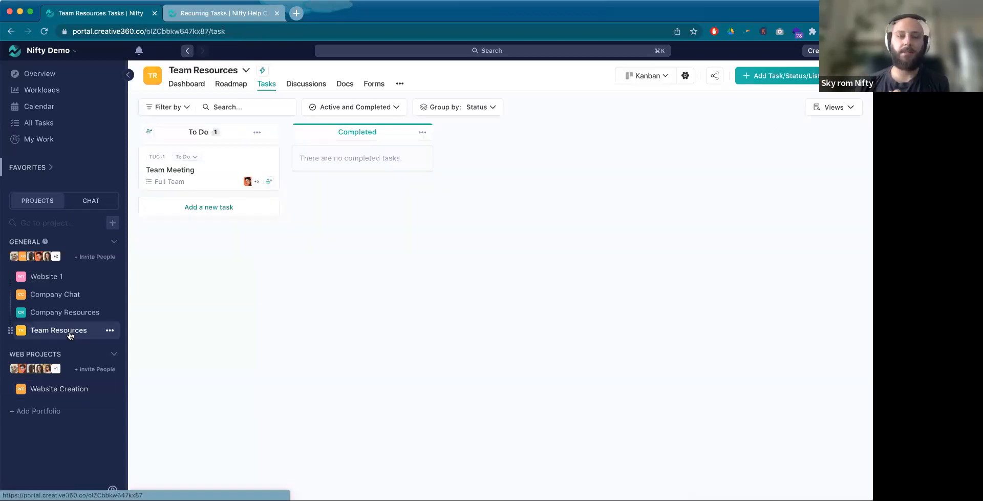
pyautogui.click(215, 186)
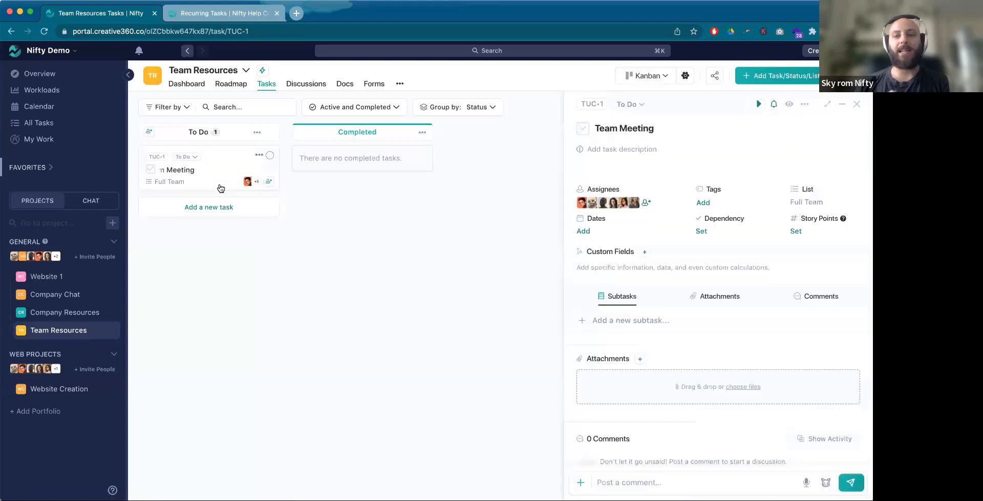
pyautogui.click(585, 235)
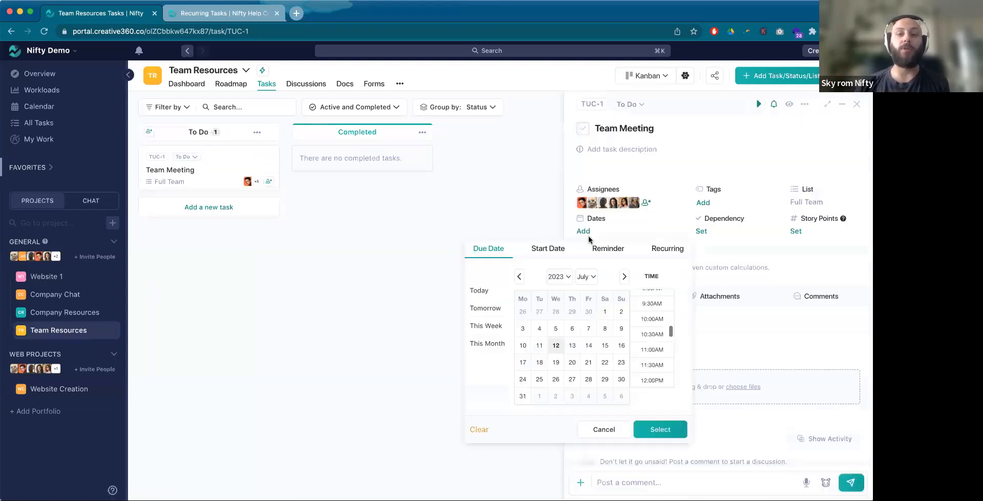
pyautogui.click(661, 249)
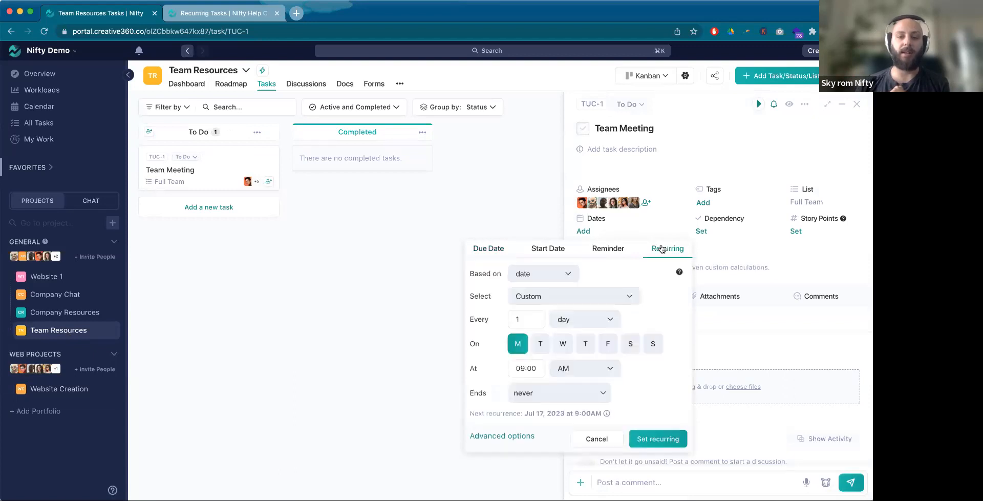
# Step: Examine the preset recurrence patterns offered for the Team Meeting task, keeping the Custom pattern
pyautogui.click(615, 297)
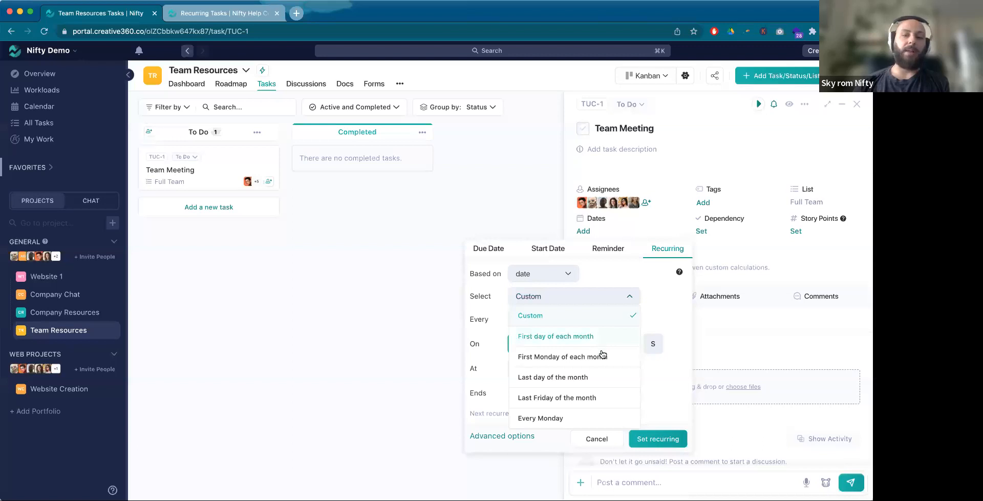
pyautogui.scroll(-3, 616, 367)
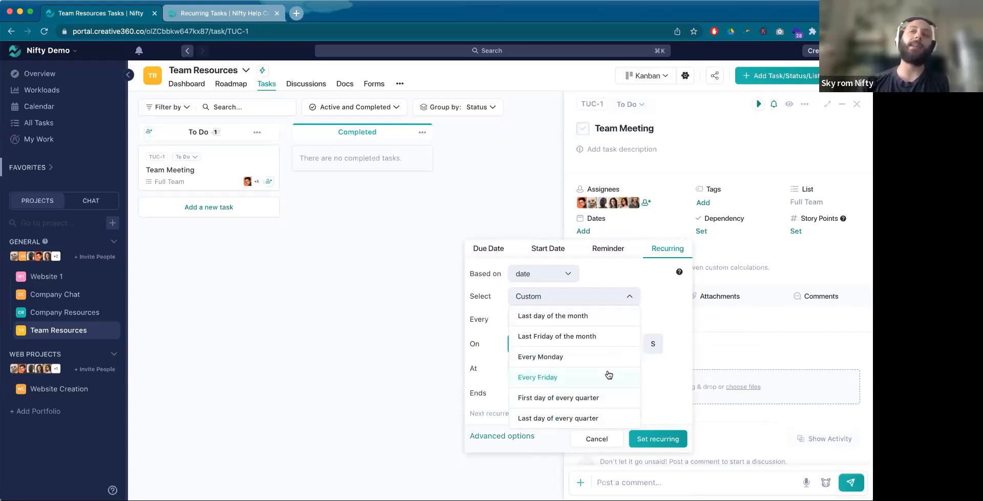
pyautogui.click(669, 309)
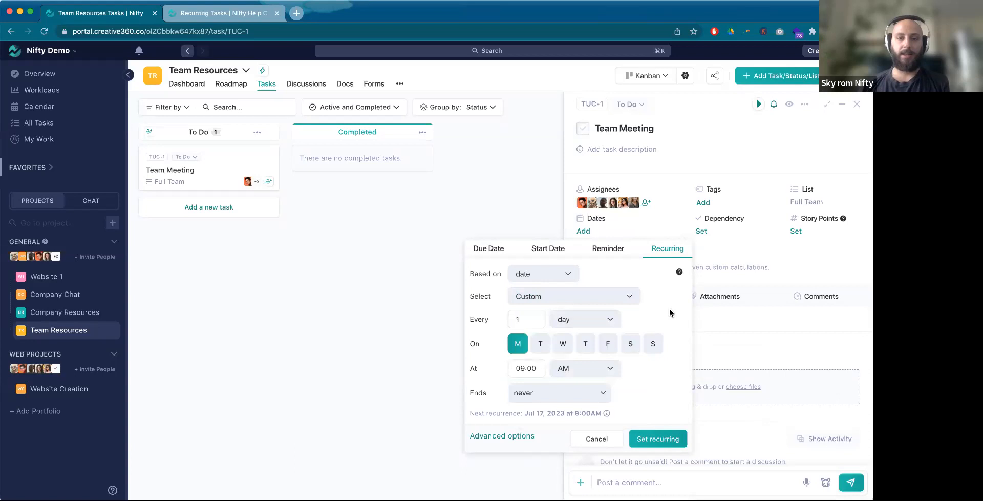
pyautogui.click(560, 282)
pyautogui.click(606, 296)
pyautogui.click(606, 296)
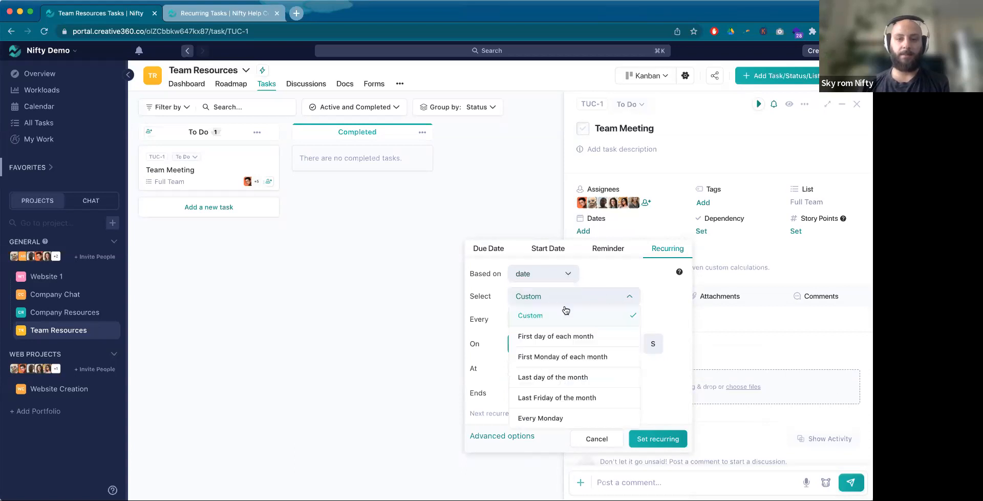
pyautogui.click(670, 317)
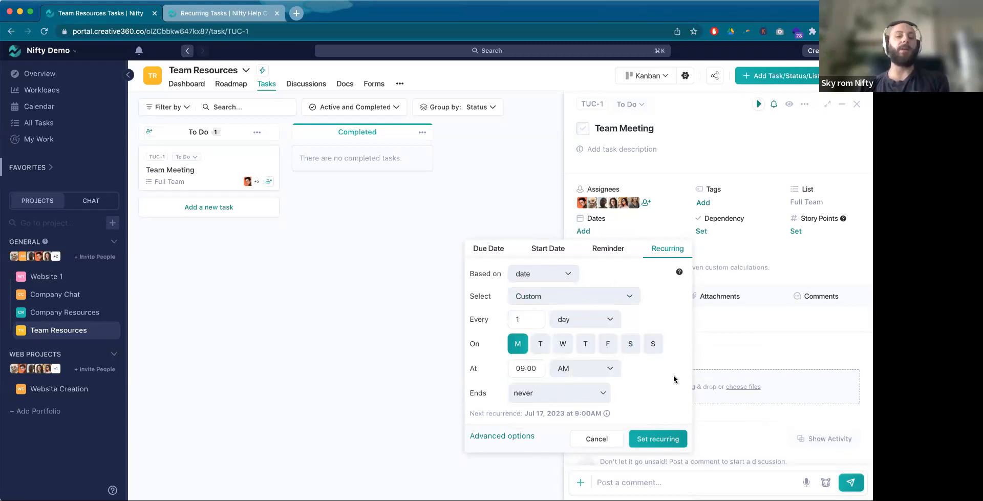
# Step: Set the custom recurrence of the Team Meeting task to every 3 months
pyautogui.click(613, 320)
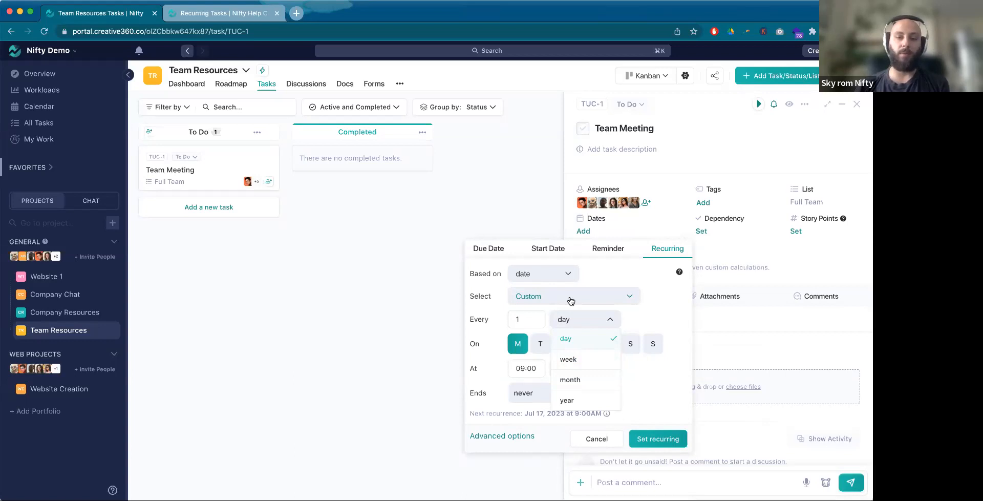
pyautogui.click(593, 388)
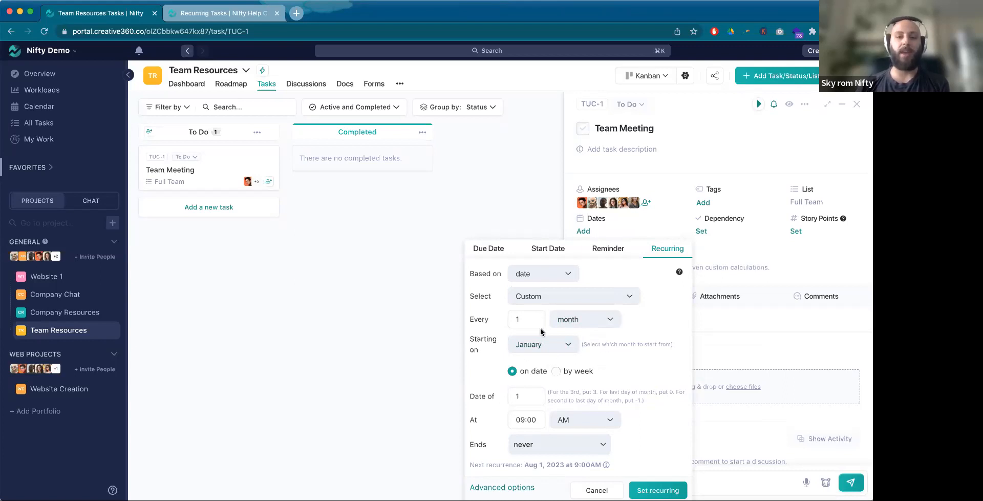
pyautogui.click(518, 319)
pyautogui.press('BackSpace')
pyautogui.write('3')
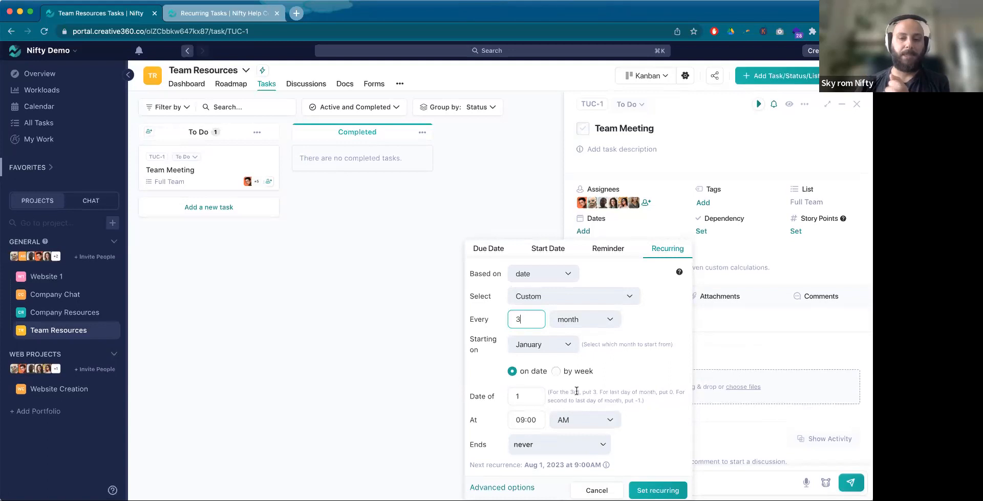
# Step: Try 0 and -1 as the recurrence's date of the month, then set it to 1
pyautogui.click(509, 396)
pyautogui.press('BackSpace')
pyautogui.write('0')
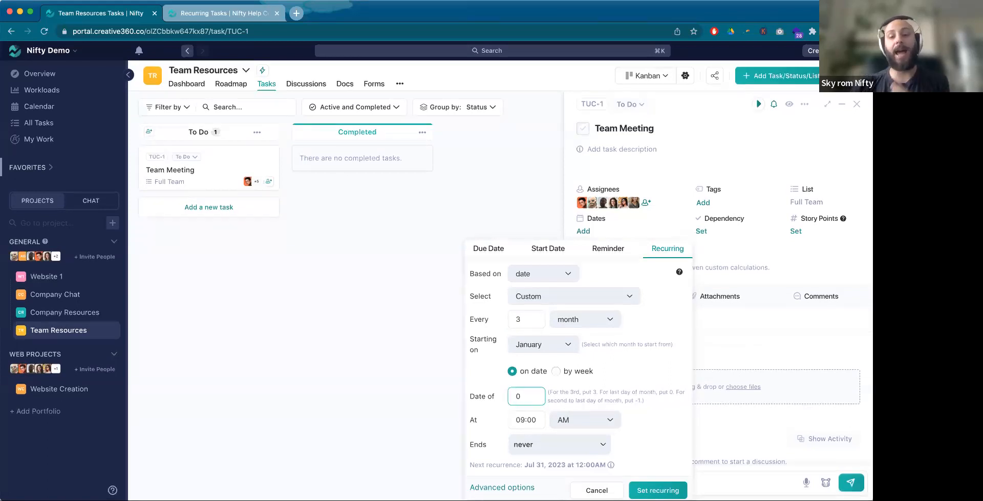
pyautogui.moveTo(539, 467)
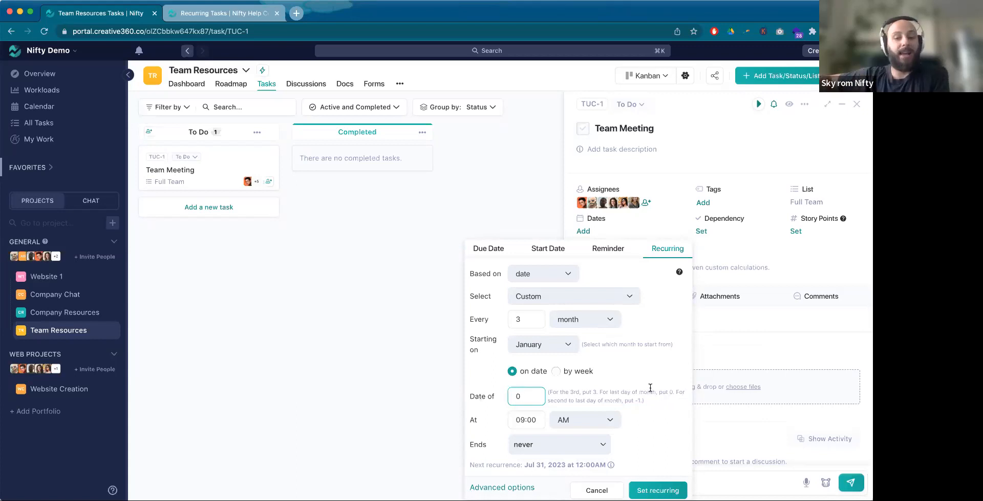
pyautogui.press('BackSpace')
pyautogui.write('-1')
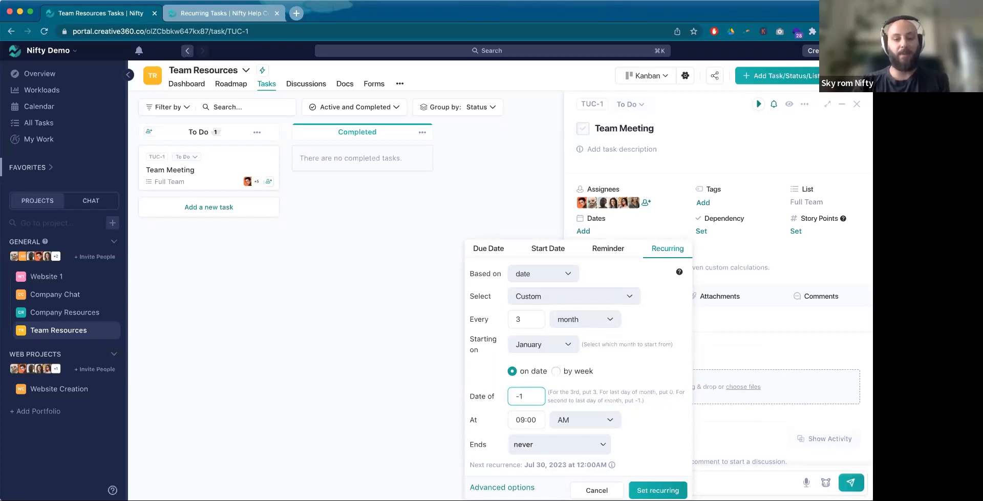
pyautogui.press('BackSpace')
pyautogui.write('1')
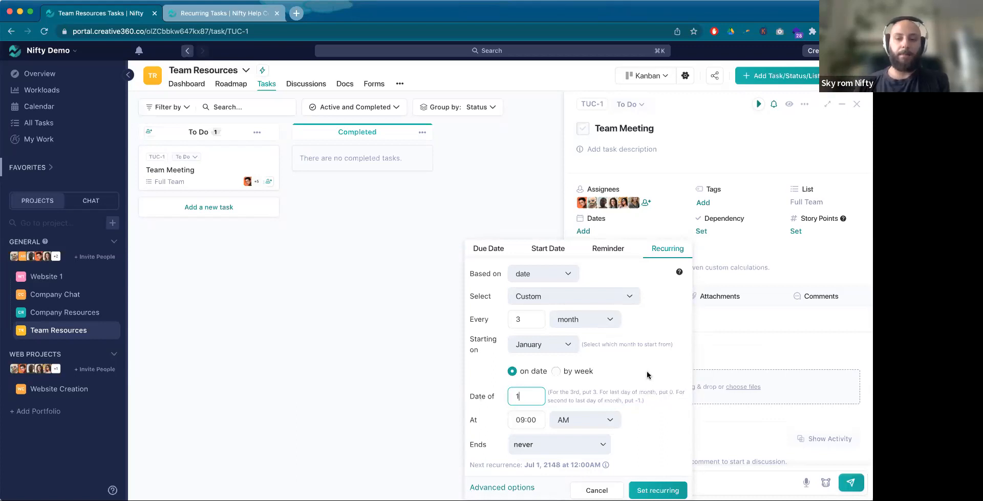
# Step: Include the start date and due date in the recurrence's advanced options
pyautogui.scroll(-1, 647, 371)
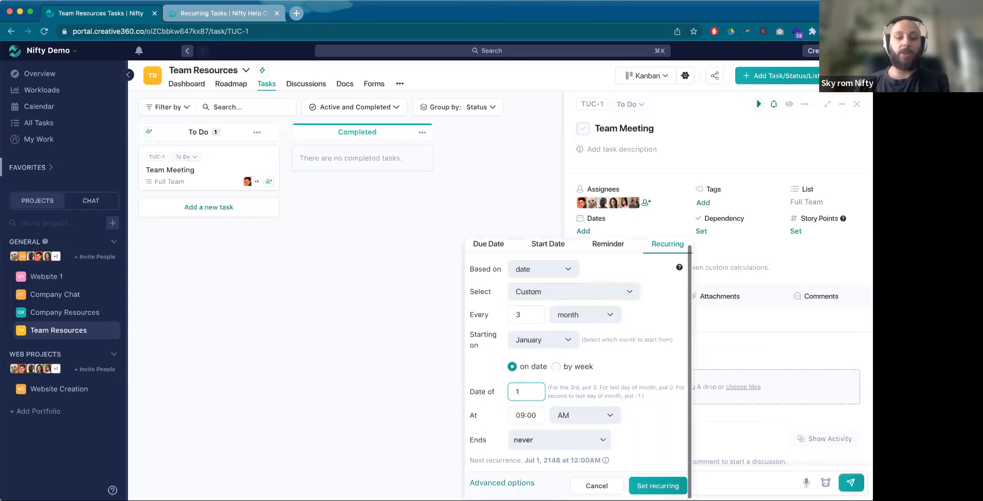
pyautogui.click(527, 484)
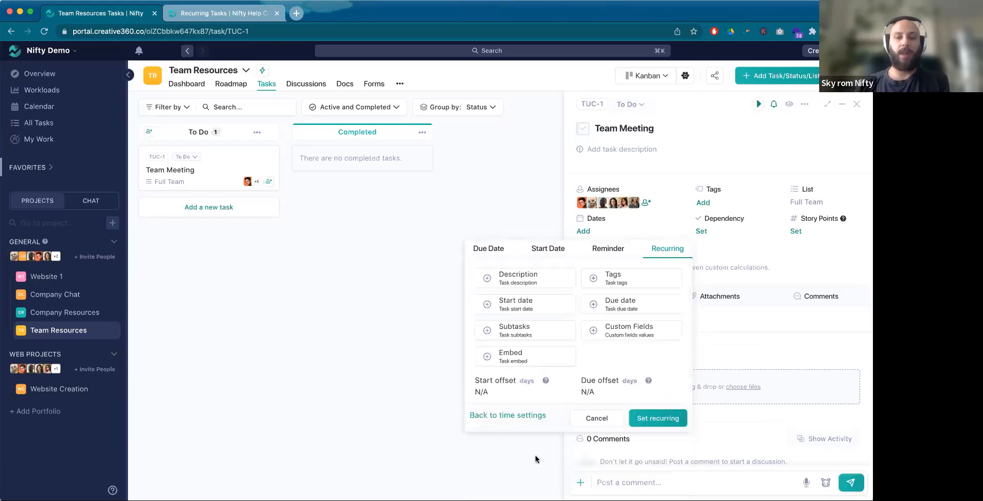
pyautogui.click(528, 307)
pyautogui.click(629, 303)
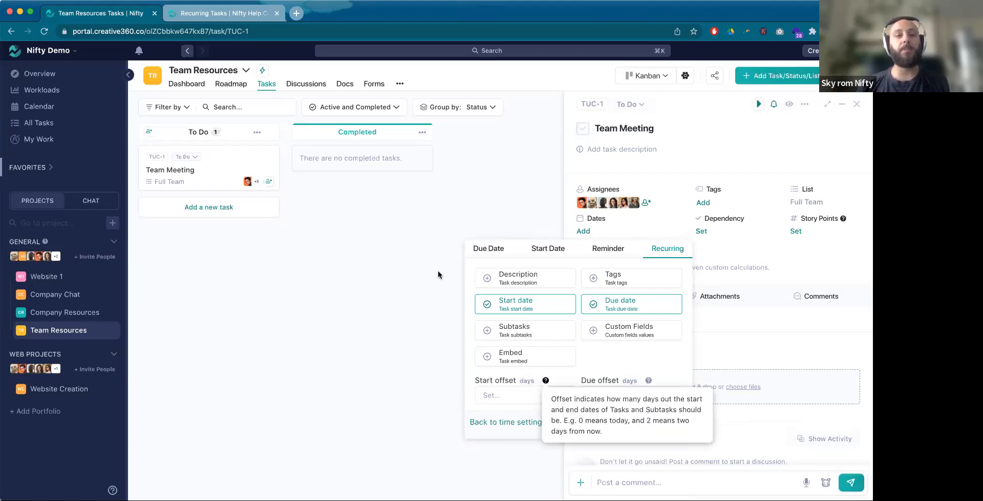
# Step: Review the start and due offset fields in the Team Resources template form, then leave it without creating a template
pyautogui.click(246, 72)
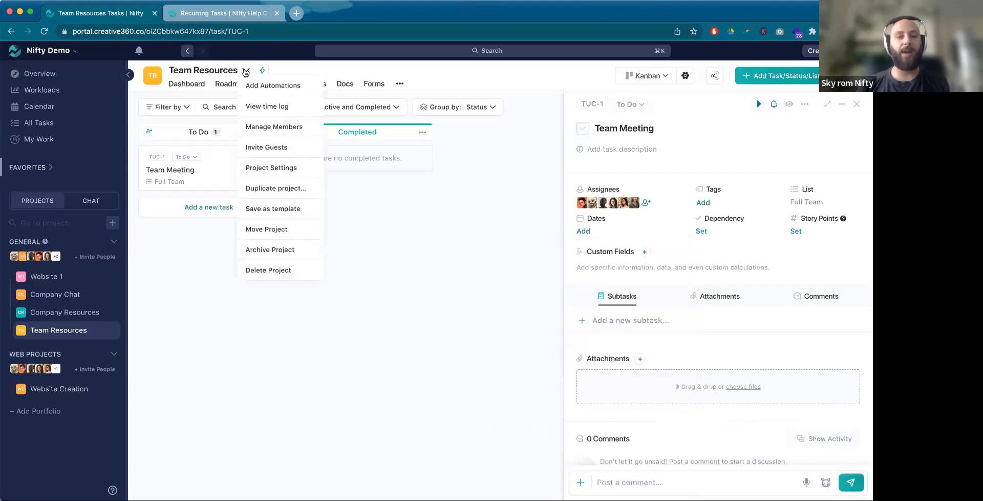
pyautogui.click(278, 209)
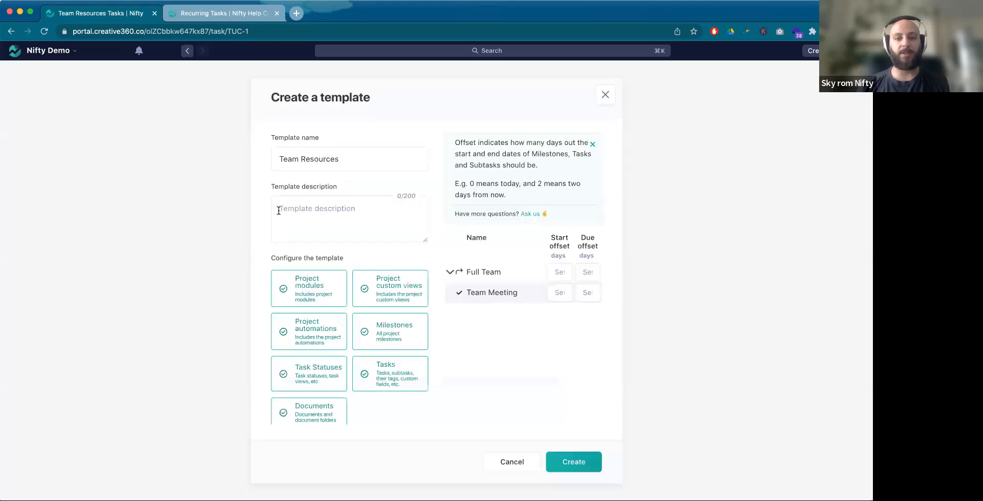
pyautogui.click(715, 99)
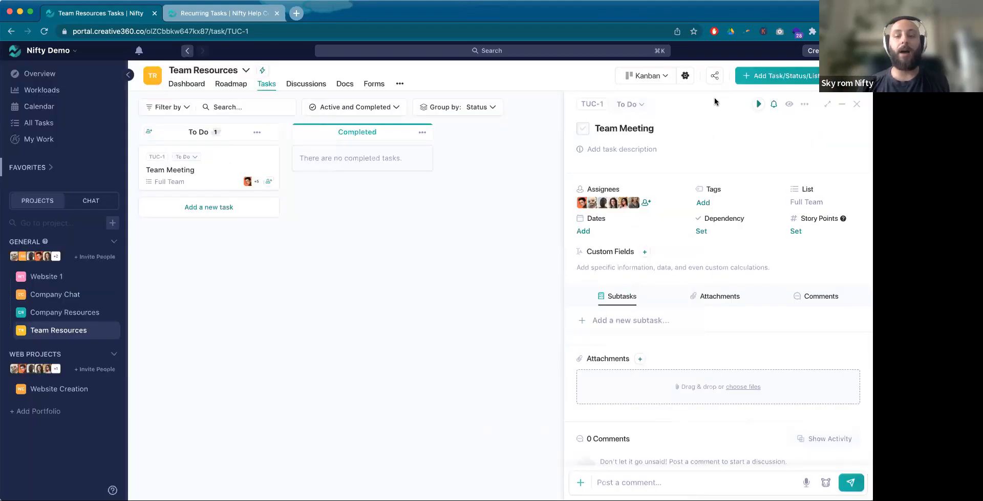
# Step: Reopen the Team Meeting task's recurring settings and set the interval to every 3 days
pyautogui.click(584, 231)
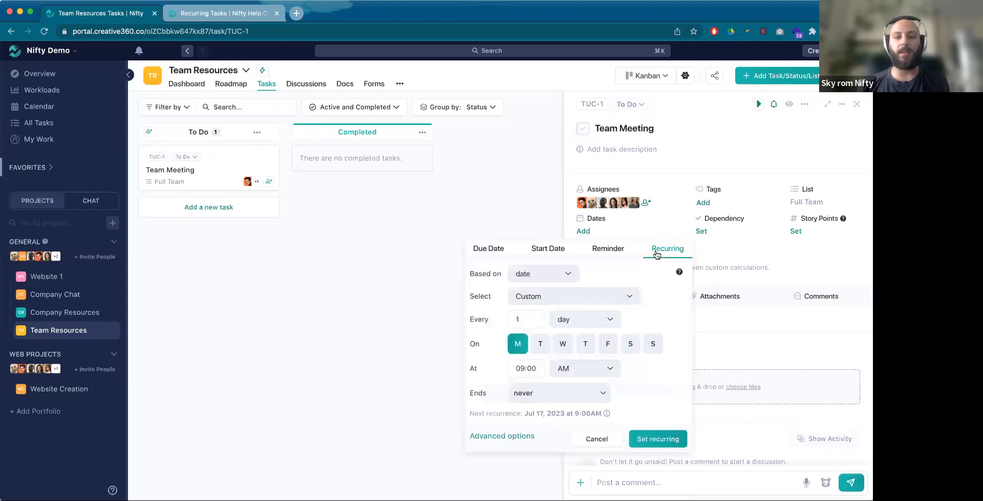
pyautogui.doubleClick(519, 320)
pyautogui.write('3')
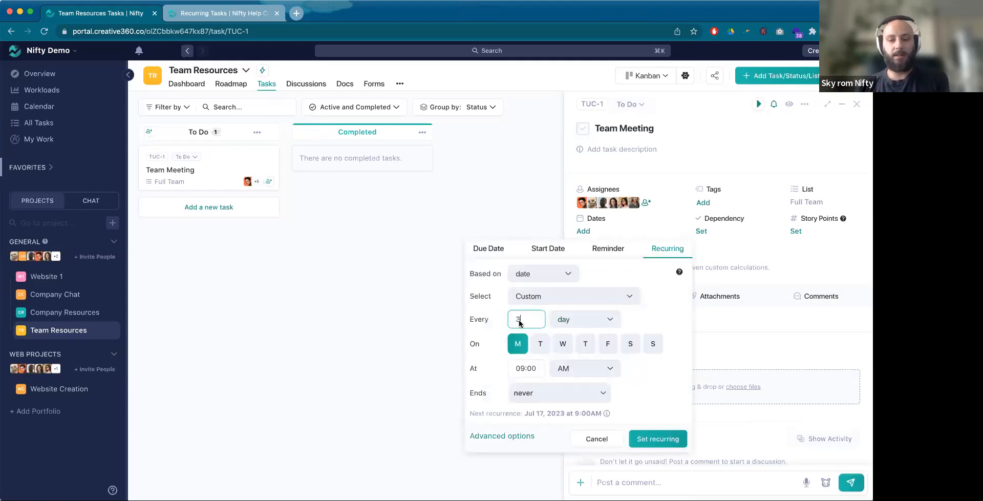
# Step: Include the start date and due date in the recurrence's advanced options and set the start offset to 0 days
pyautogui.click(510, 436)
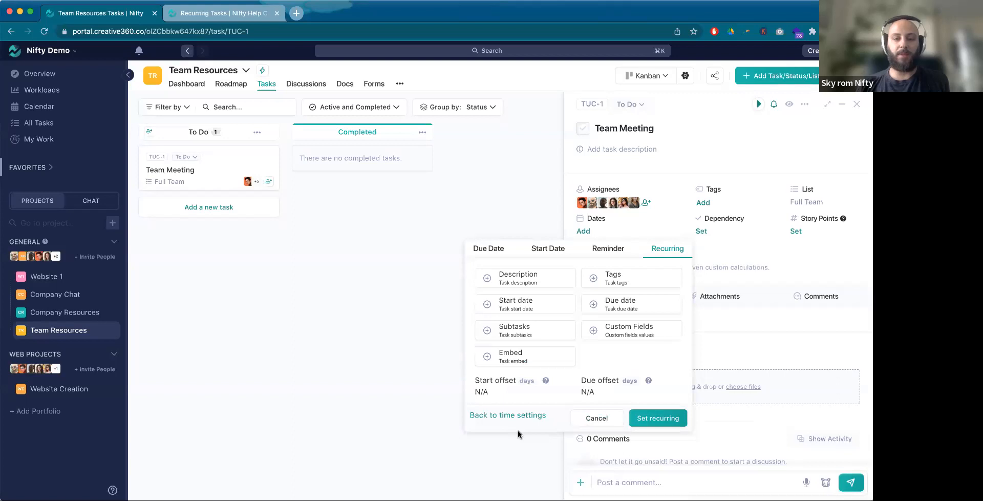
pyautogui.click(522, 305)
pyautogui.click(611, 309)
pyautogui.click(515, 396)
pyautogui.write('0')
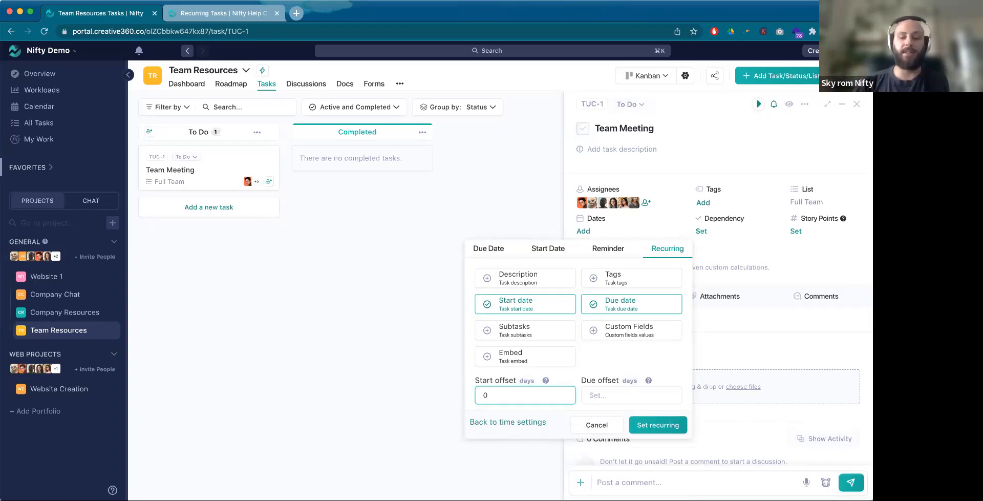
pyautogui.write('1')
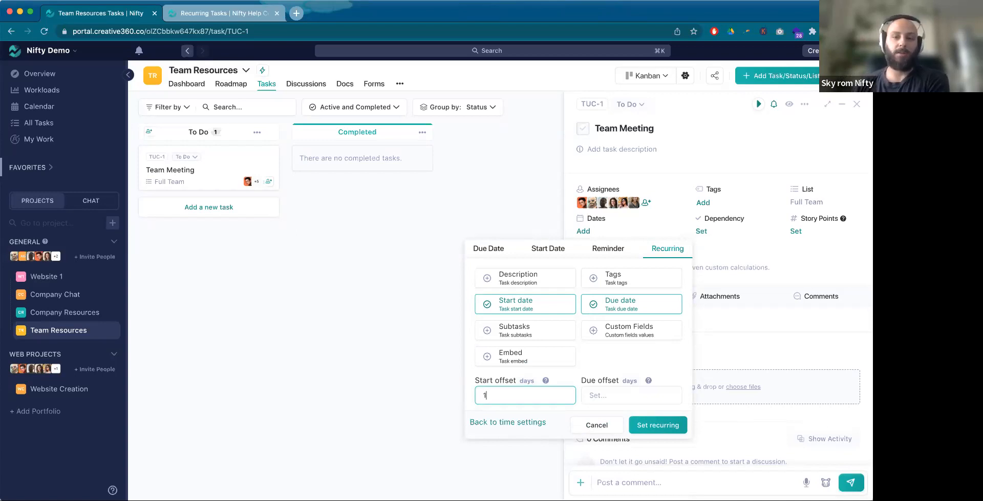
pyautogui.press('BackSpace')
pyautogui.write('0')
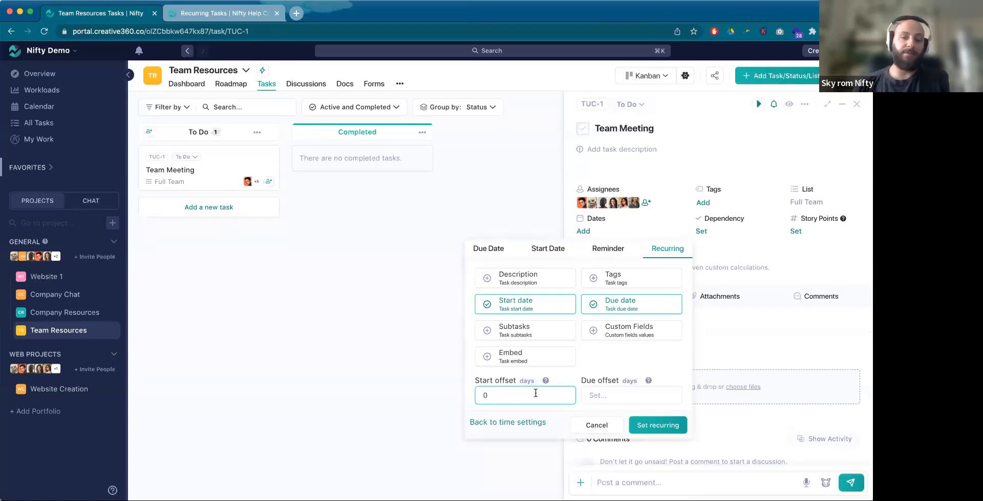
# Step: Set the due offset to 4 days and apply the recurrence to the Team Meeting task
pyautogui.click(610, 397)
pyautogui.write('4')
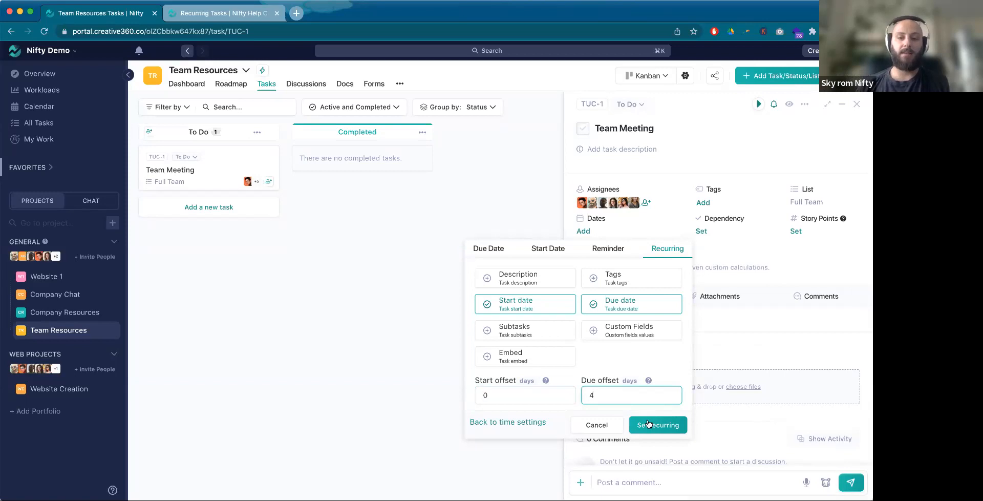
pyautogui.click(648, 423)
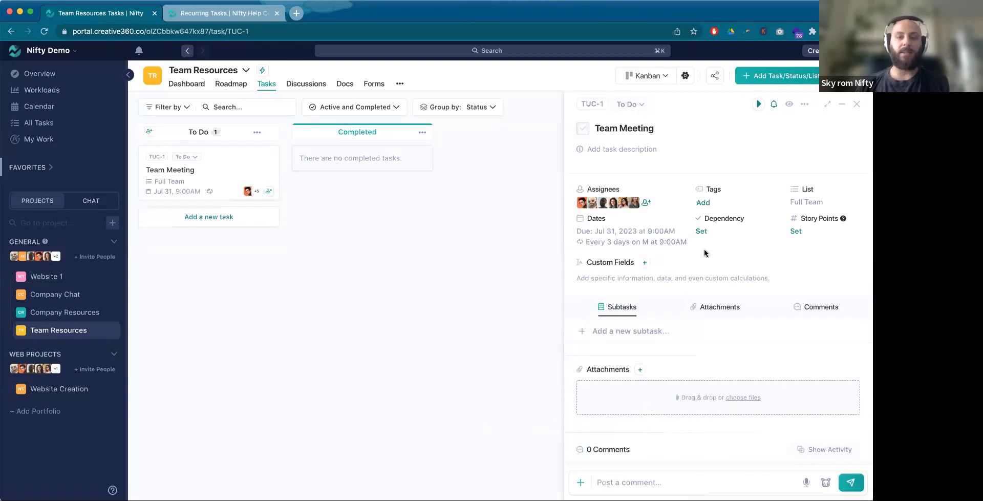
# Step: Change the Team Meeting task's recurrence to every 3 months on date 1 at 09:00 AM and apply it
pyautogui.click(660, 243)
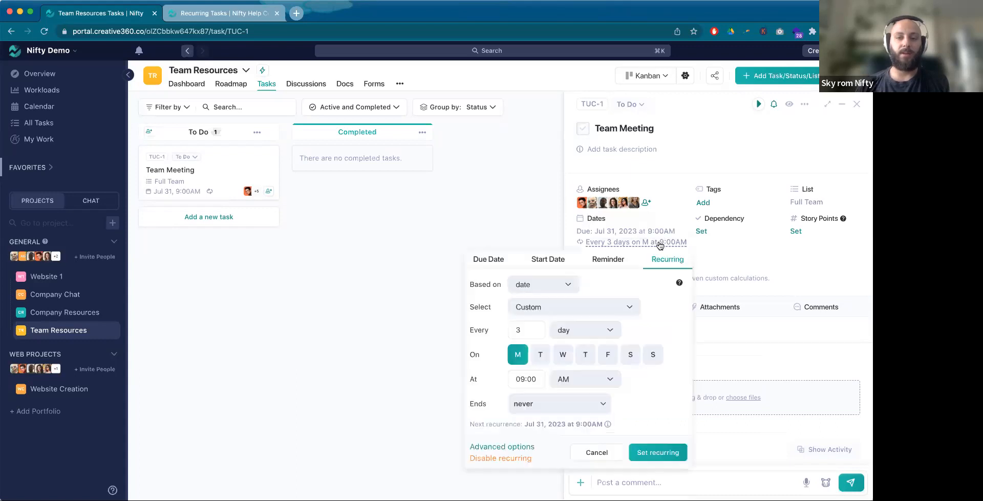
pyautogui.click(598, 331)
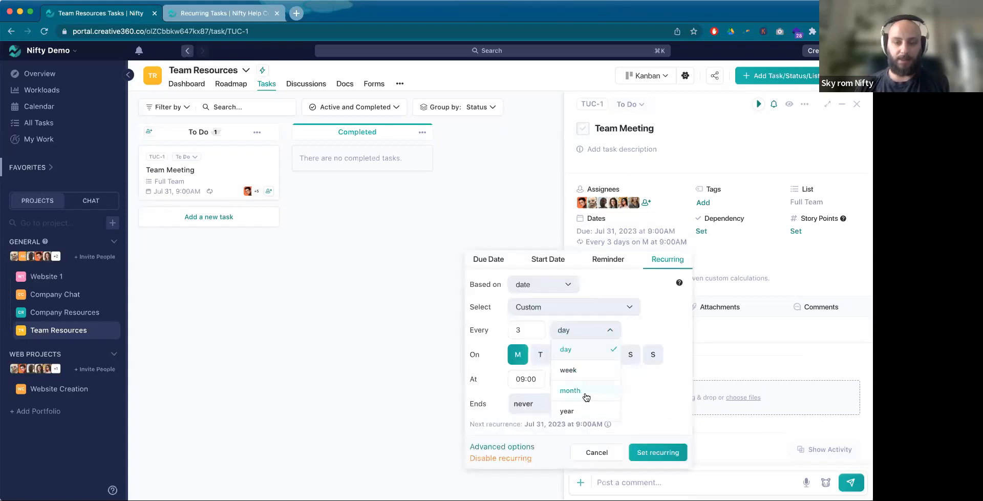
pyautogui.click(586, 394)
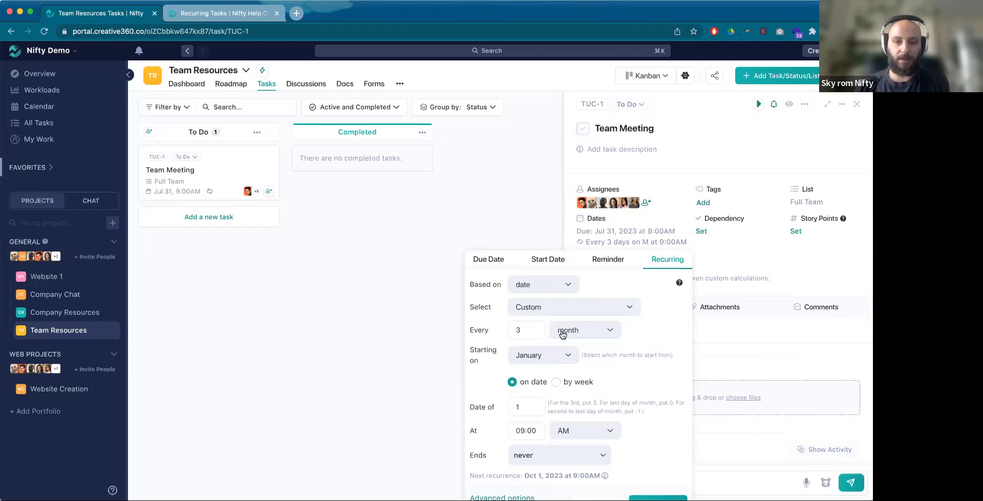
pyautogui.scroll(-1, 567, 394)
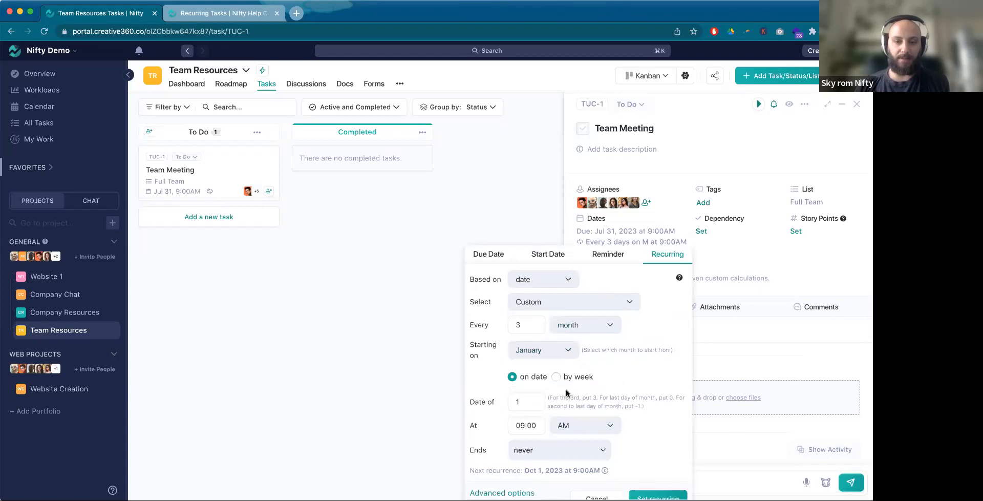
pyautogui.scroll(-2, 602, 453)
pyautogui.moveTo(603, 454)
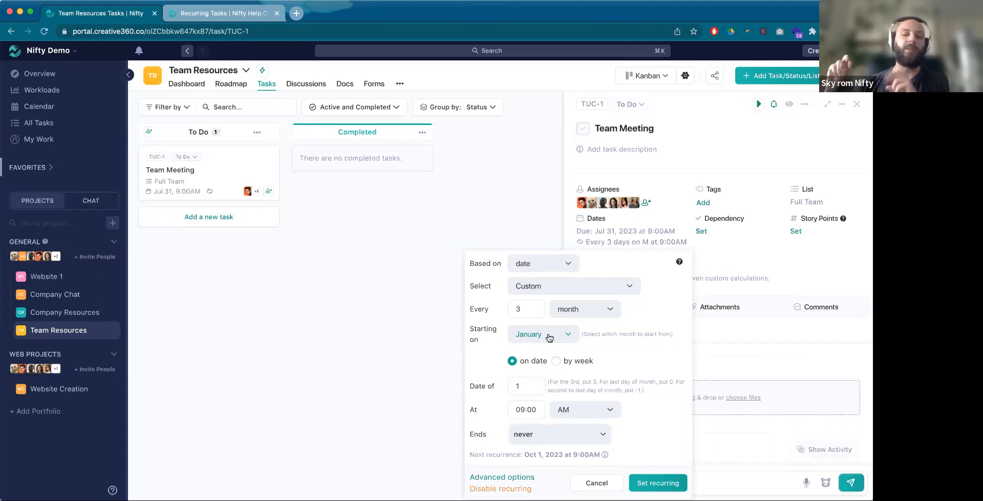
pyautogui.click(658, 483)
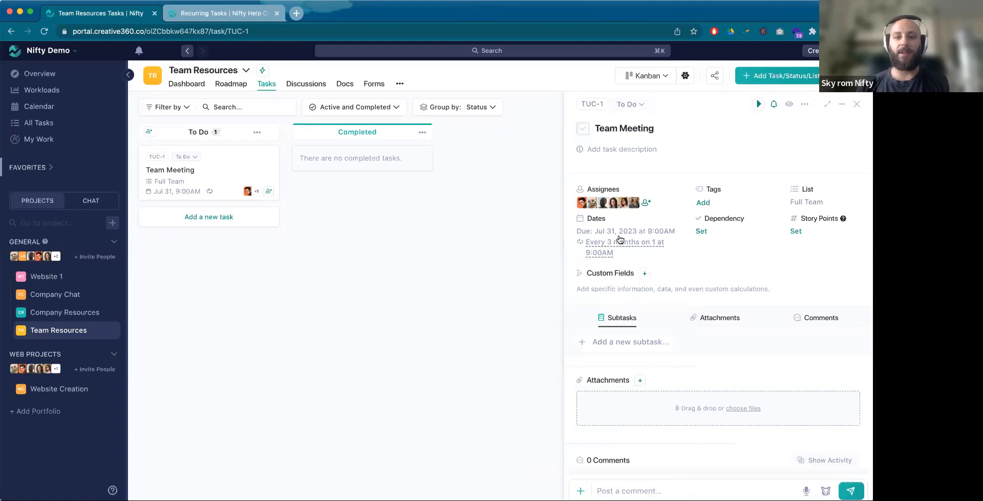
# Step: Mark the Team Meeting task as completed, then open its next occurrence in To Do and check the start and due dates
pyautogui.click(583, 129)
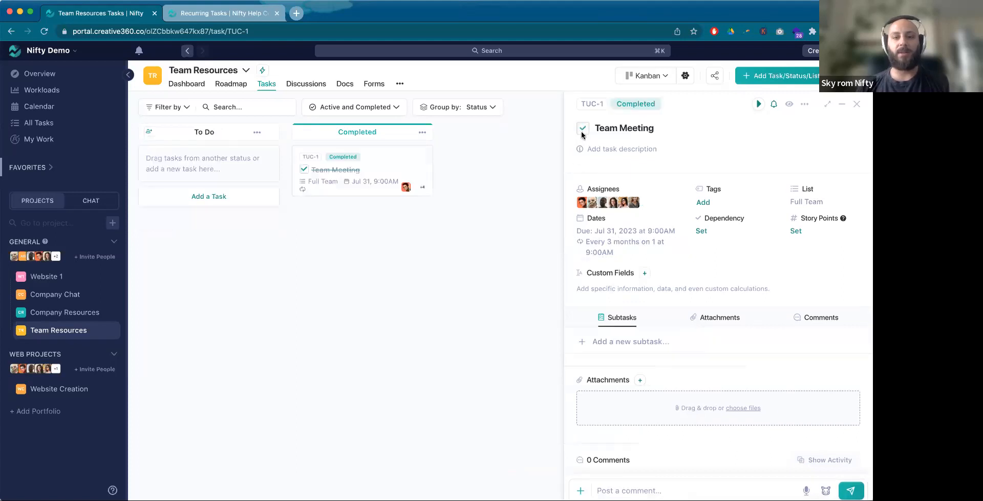
pyautogui.click(255, 225)
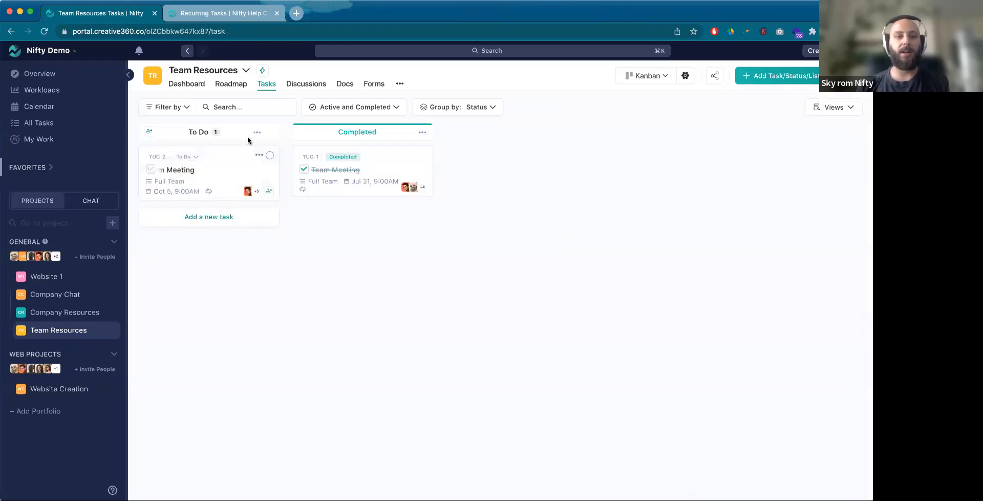
pyautogui.click(217, 174)
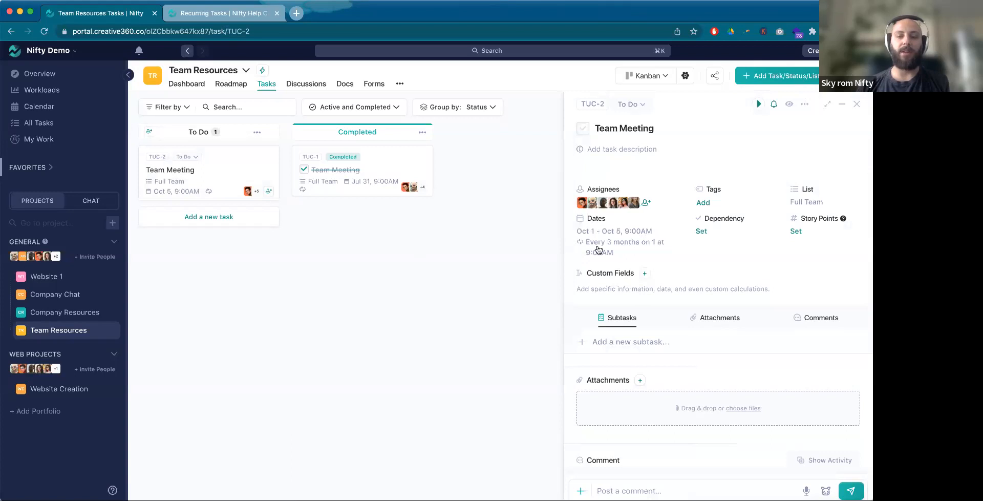
pyautogui.moveTo(583, 237)
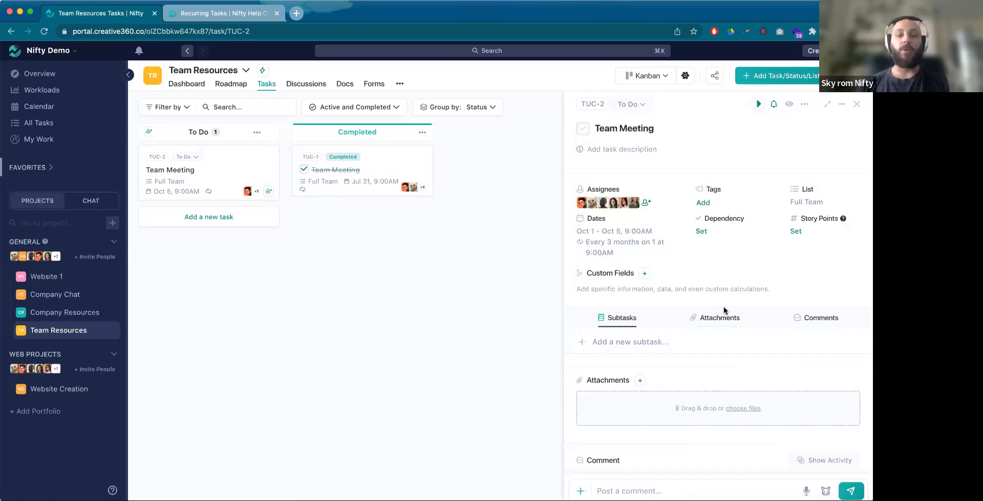
# Step: Review the recurring settings of the next Team Meeting occurrence, then close the task without changing them
pyautogui.click(622, 248)
pyautogui.scroll(-1, 639, 401)
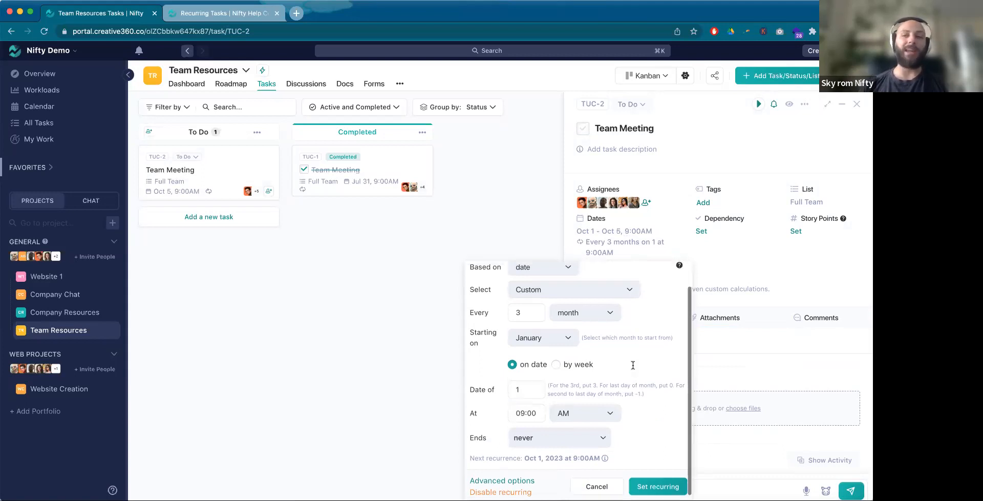
pyautogui.scroll(1, 635, 364)
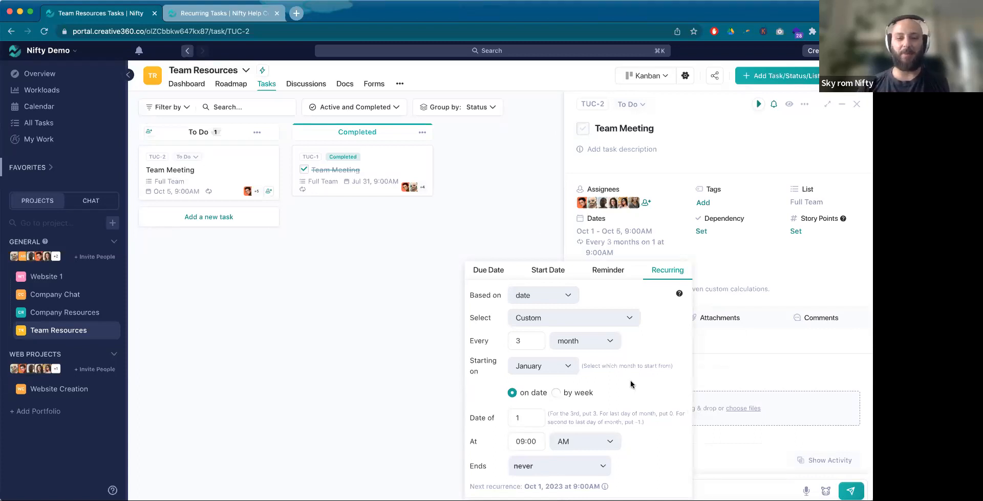
pyautogui.scroll(-1, 631, 384)
pyautogui.scroll(1, 644, 394)
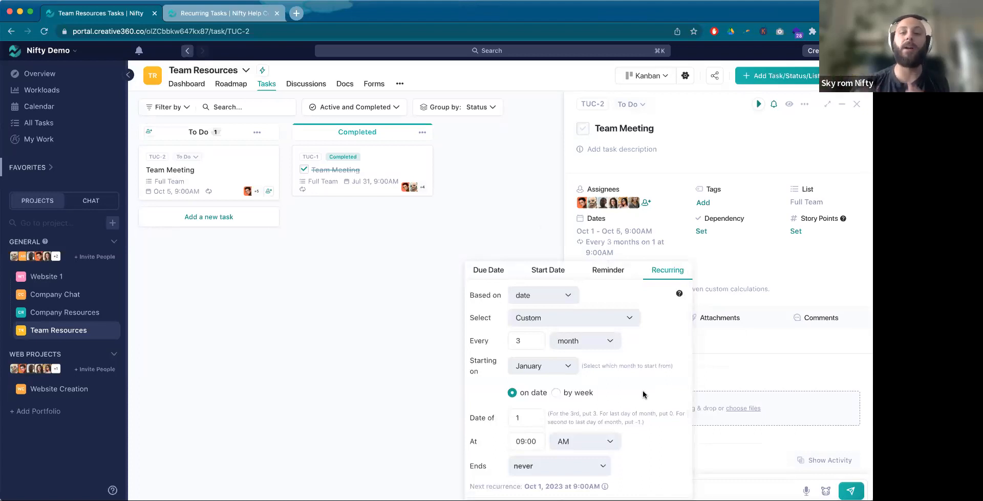
pyautogui.click(541, 251)
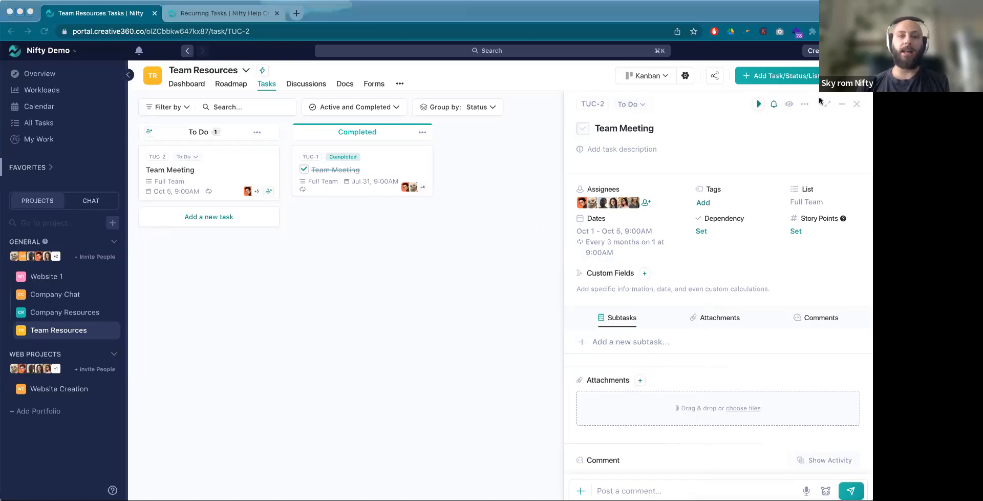
pyautogui.click(857, 105)
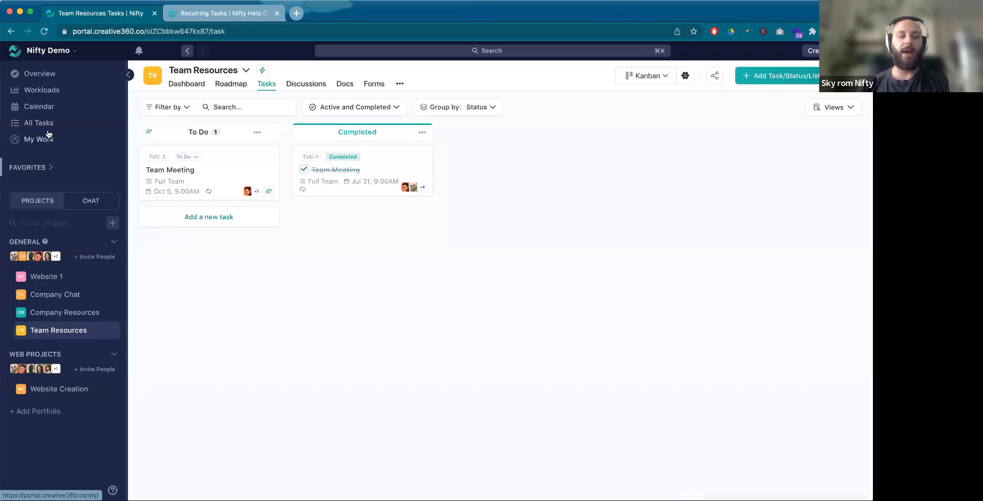
# Step: Show the tasks of all General and Web Projects projects in All Tasks and expand the due date groups
pyautogui.click(46, 126)
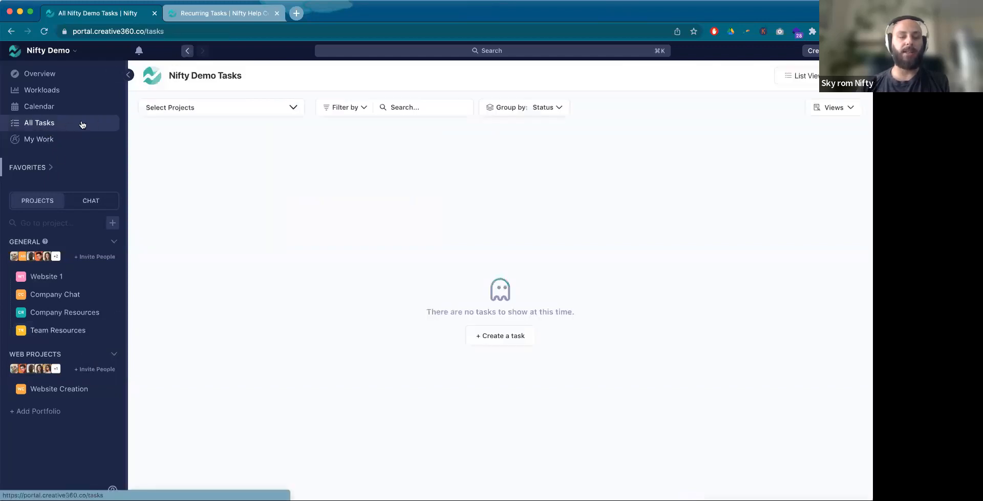
pyautogui.click(204, 113)
pyautogui.click(150, 159)
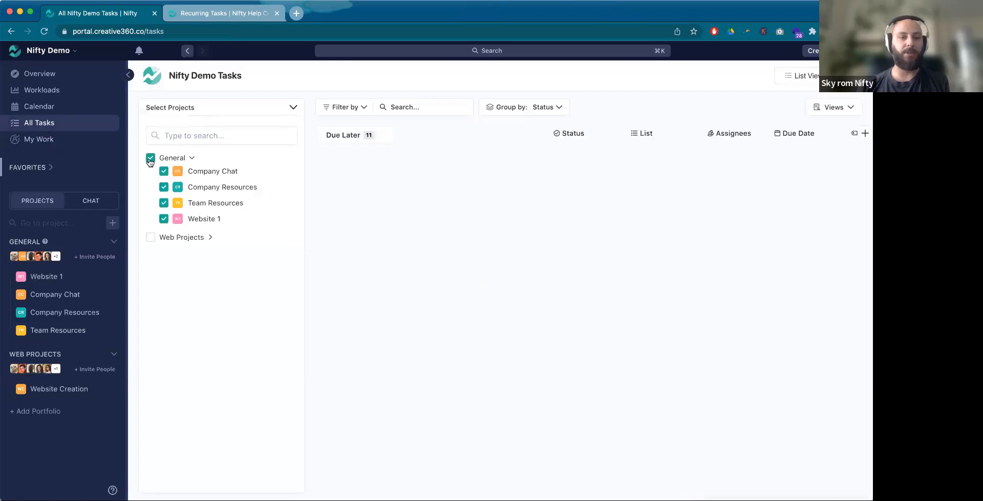
pyautogui.click(150, 237)
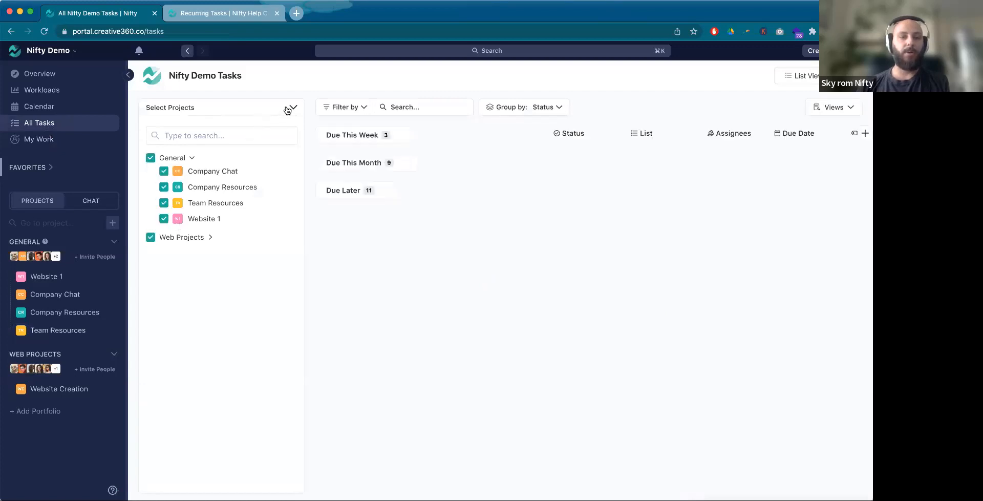
pyautogui.click(291, 108)
pyautogui.click(223, 136)
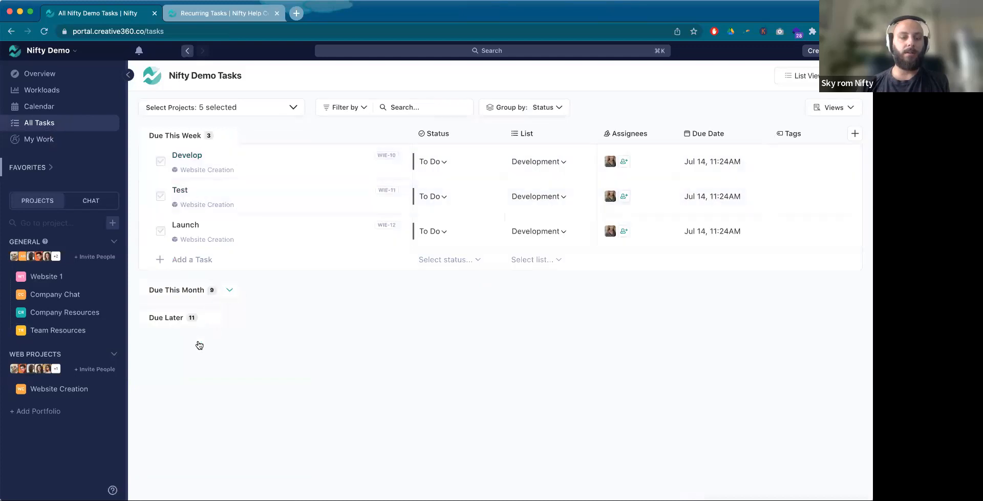
# Step: Check the grouping and filter options for the combined task list, then filter it by the High Priority tag
pyautogui.click(555, 108)
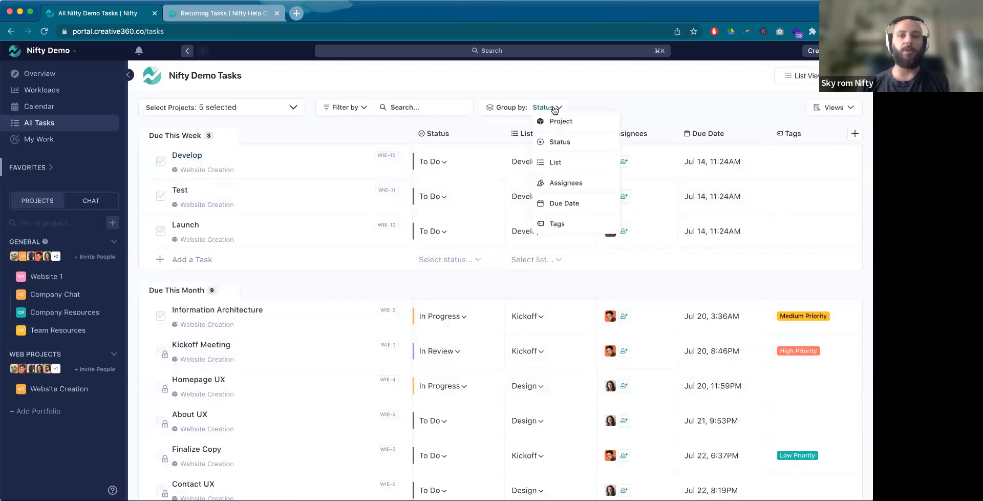
pyautogui.click(358, 109)
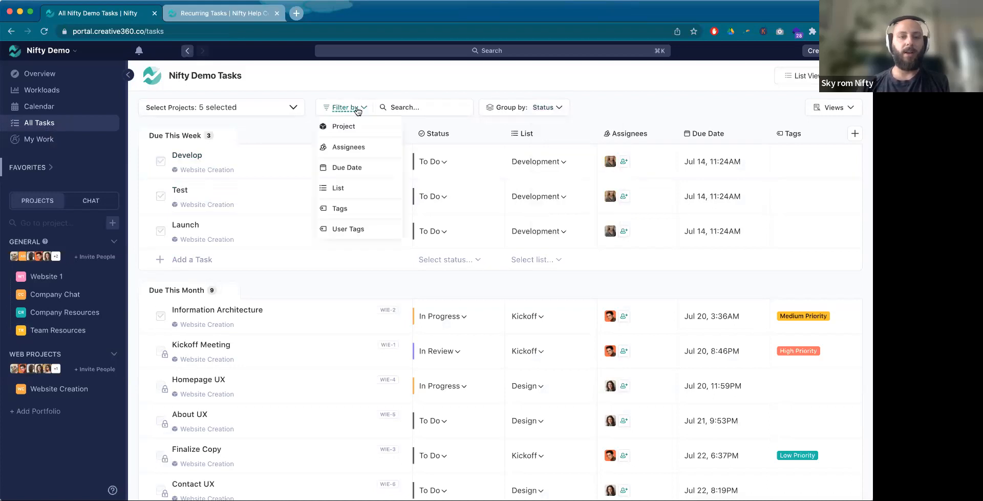
pyautogui.click(361, 213)
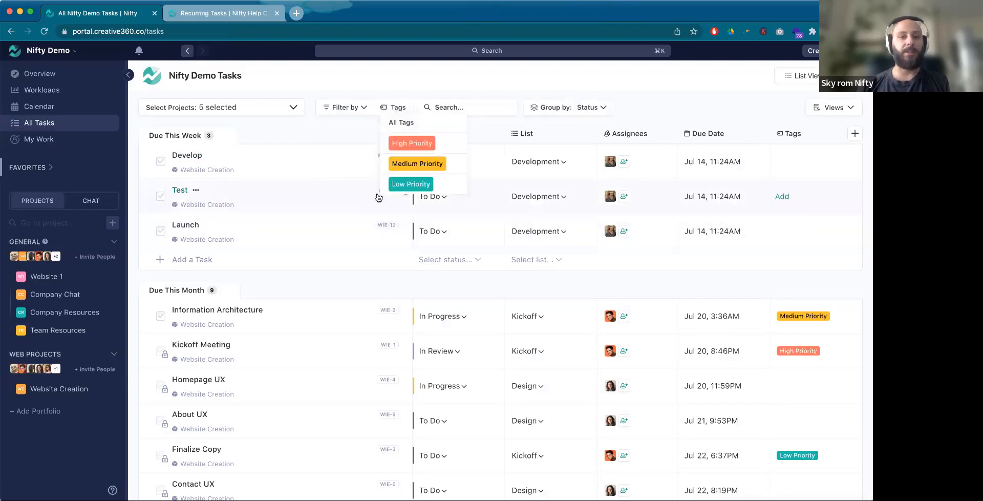
pyautogui.click(413, 143)
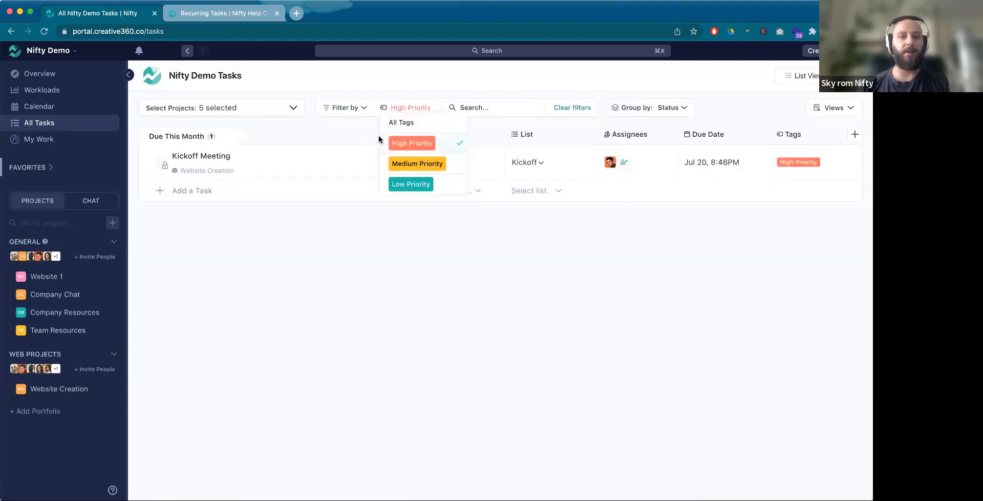
# Step: Add the custom 10% tag to the Kickoff Meeting task and close the task
pyautogui.click(202, 156)
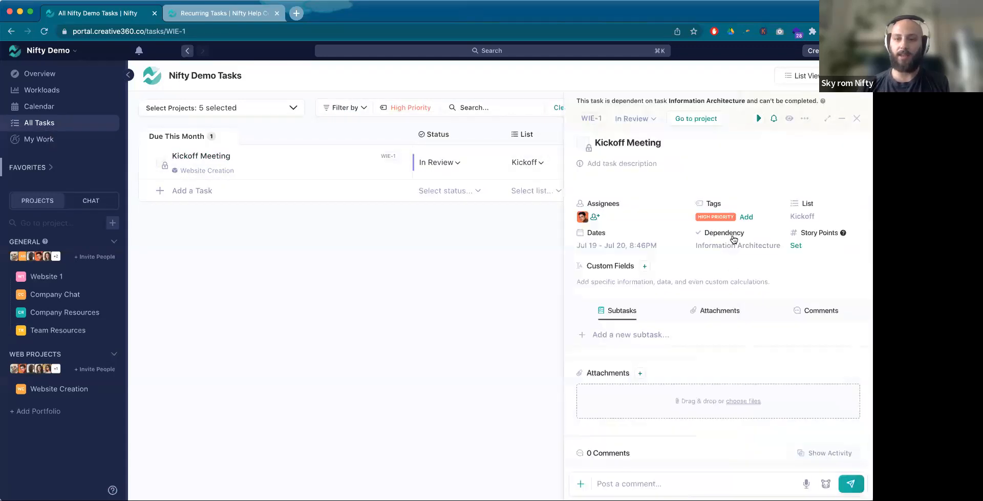
pyautogui.click(747, 217)
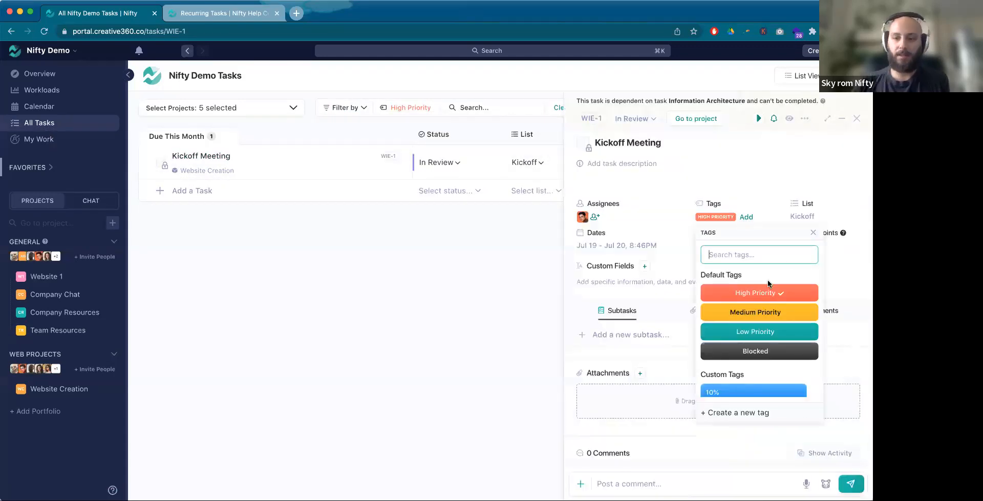
pyautogui.click(754, 391)
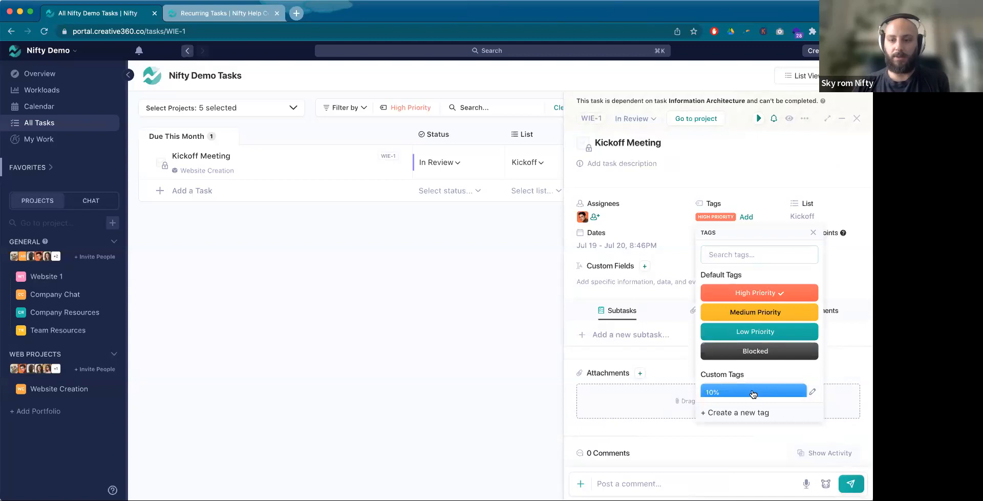
pyautogui.click(858, 122)
# Step: Add the 10% tag to the High Priority filter, then clear the filters to list tasks from all selected projects
pyautogui.click(422, 111)
pyautogui.click(411, 206)
pyautogui.click(562, 268)
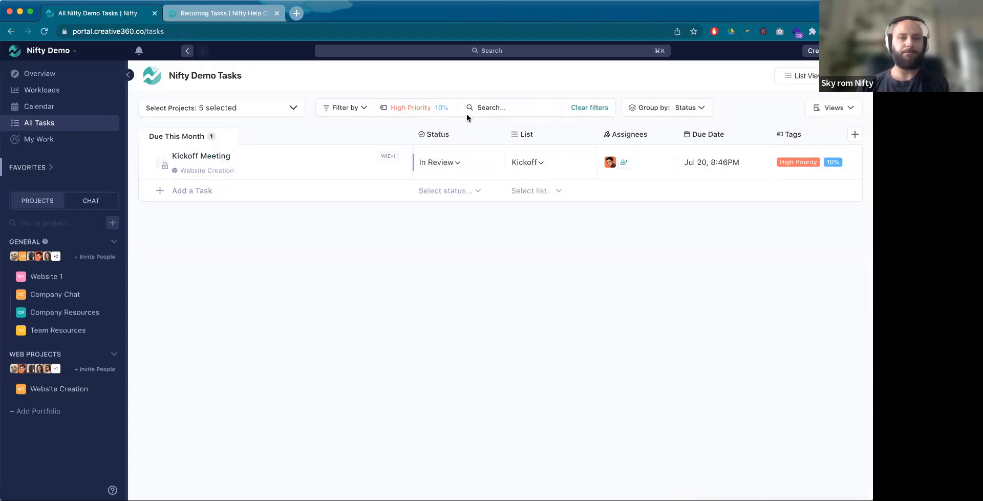
pyautogui.click(195, 110)
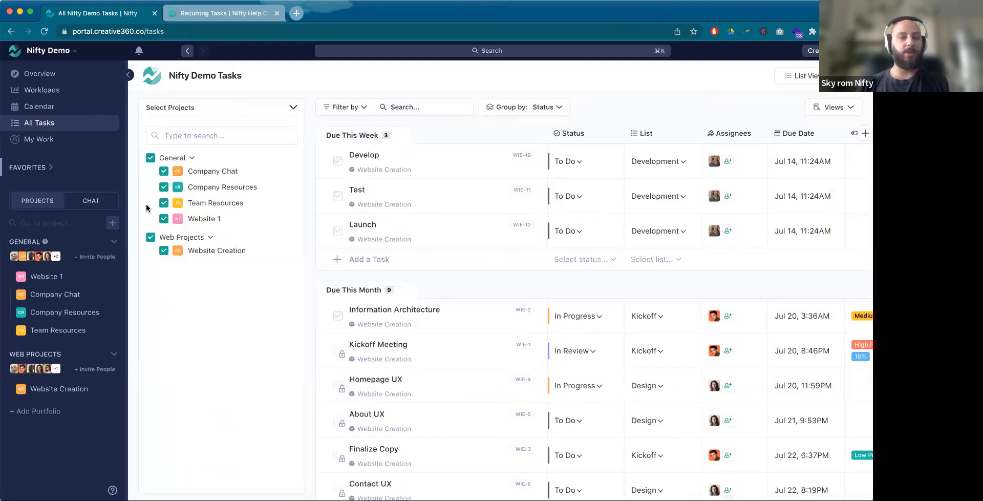
pyautogui.click(290, 109)
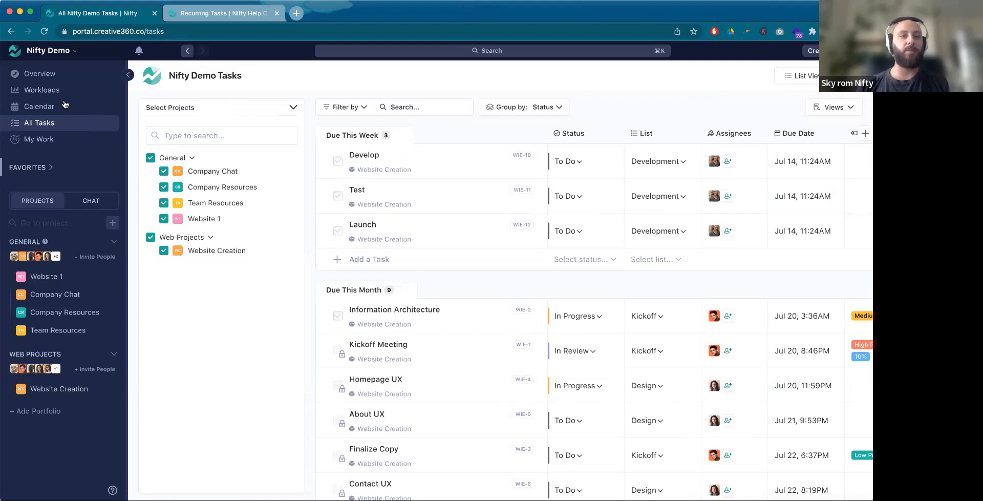
# Step: Limit the Overview timeline to Website Creation and Website 1 by excluding Company Resources, Team Resources and Company Chat
pyautogui.click(46, 79)
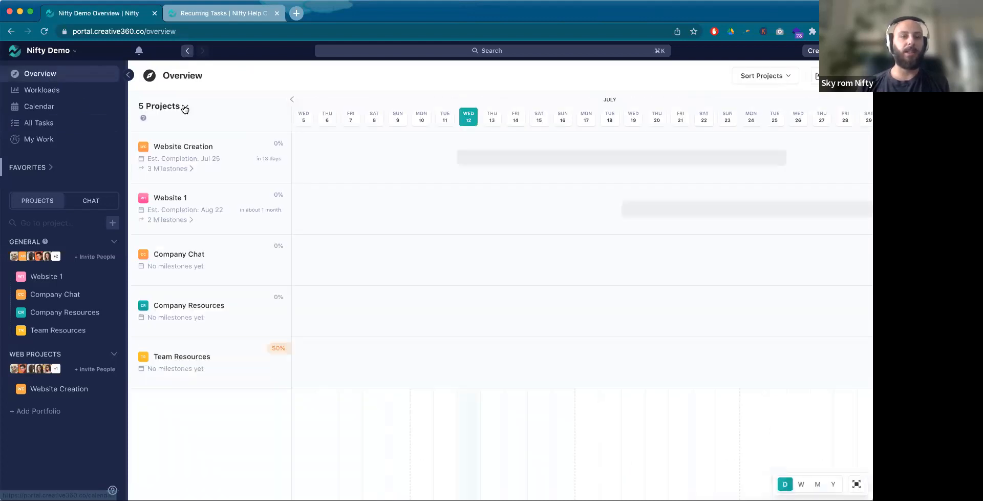
pyautogui.click(185, 109)
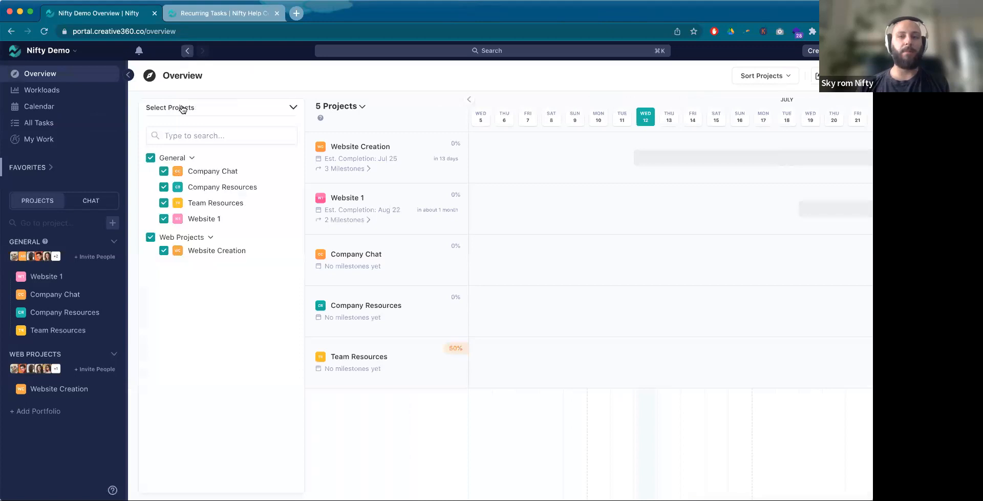
pyautogui.hscroll(2, 696, 195)
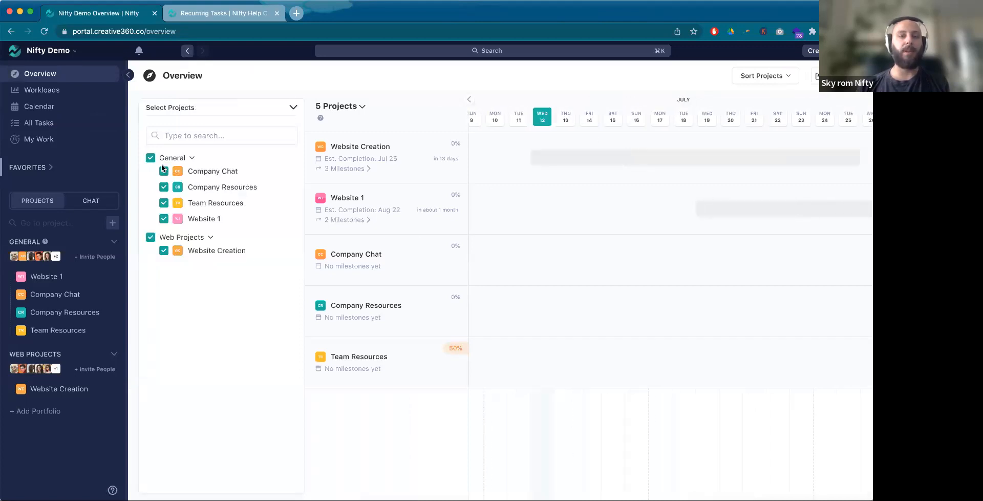
pyautogui.click(164, 188)
pyautogui.click(164, 204)
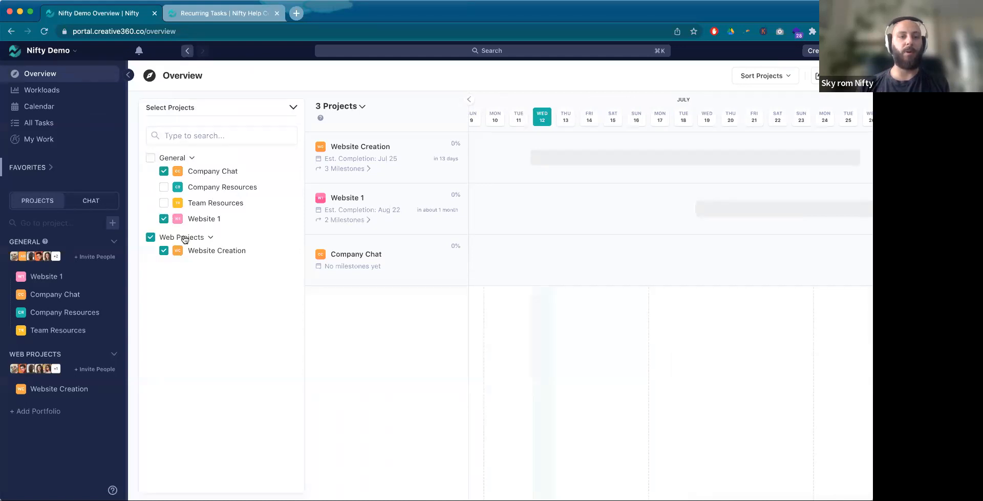
pyautogui.click(164, 172)
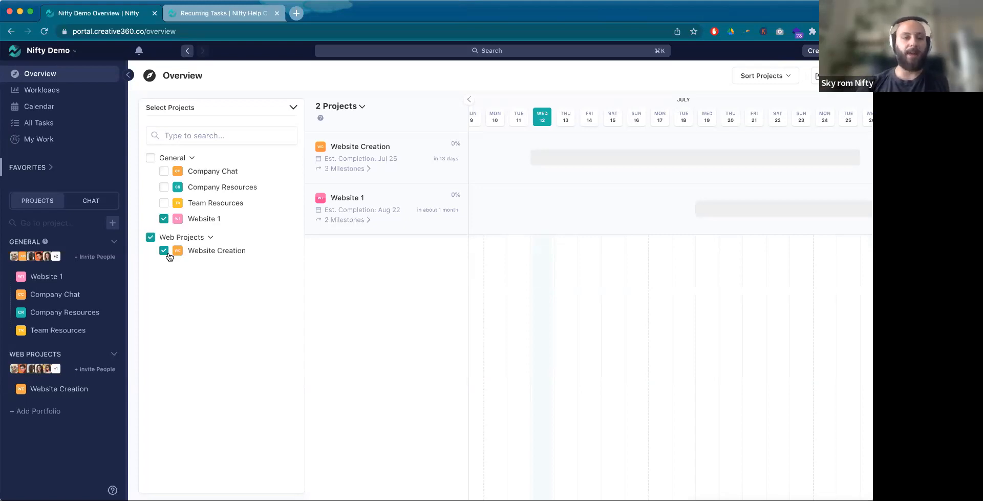
pyautogui.click(294, 107)
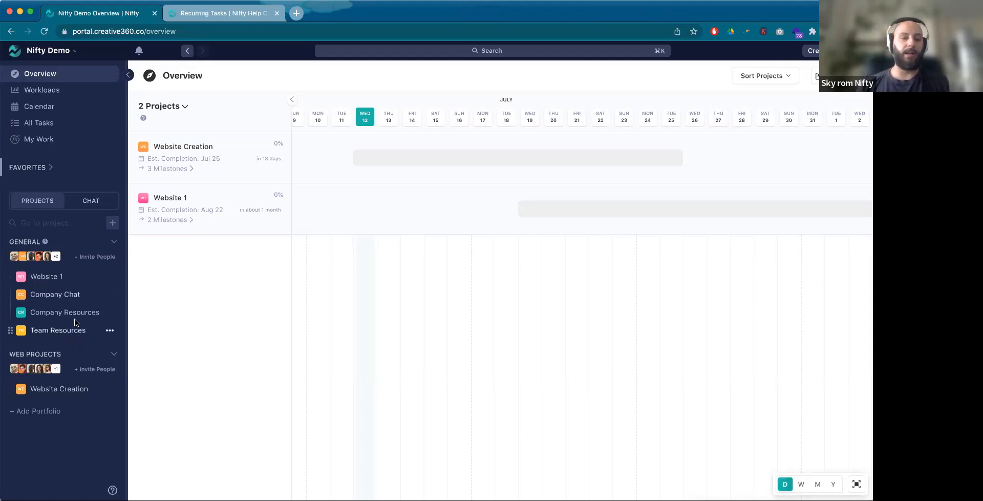
# Step: Review the recurring Team Meeting to-do in the Team Resources project's tasks, then close its details
pyautogui.click(68, 296)
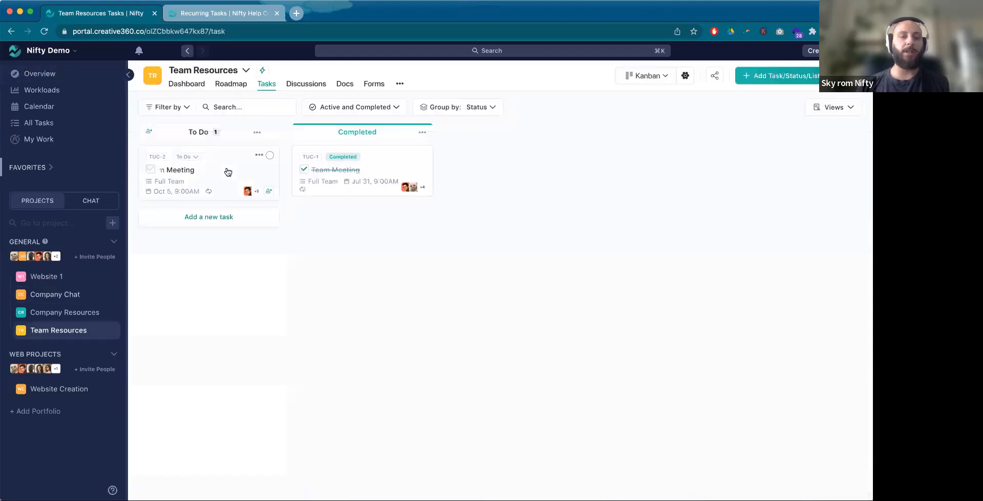
pyautogui.click(228, 171)
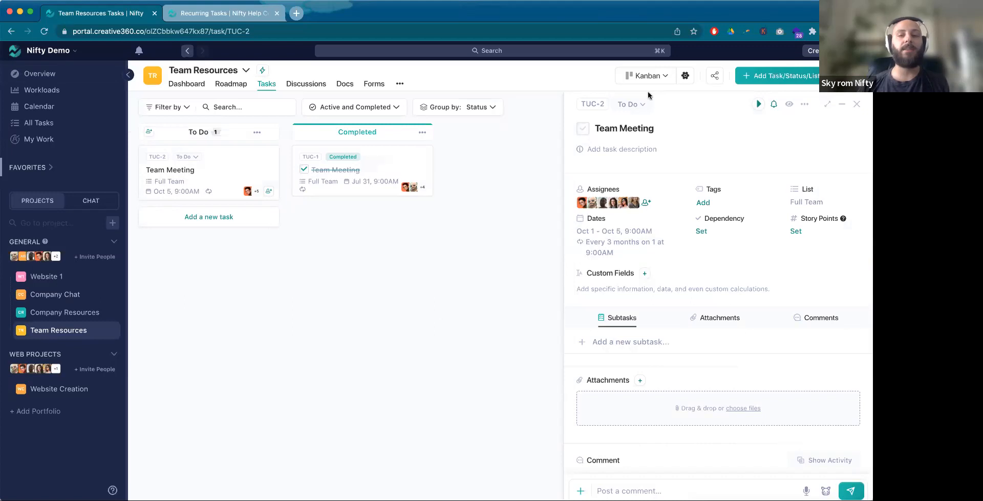
pyautogui.click(857, 104)
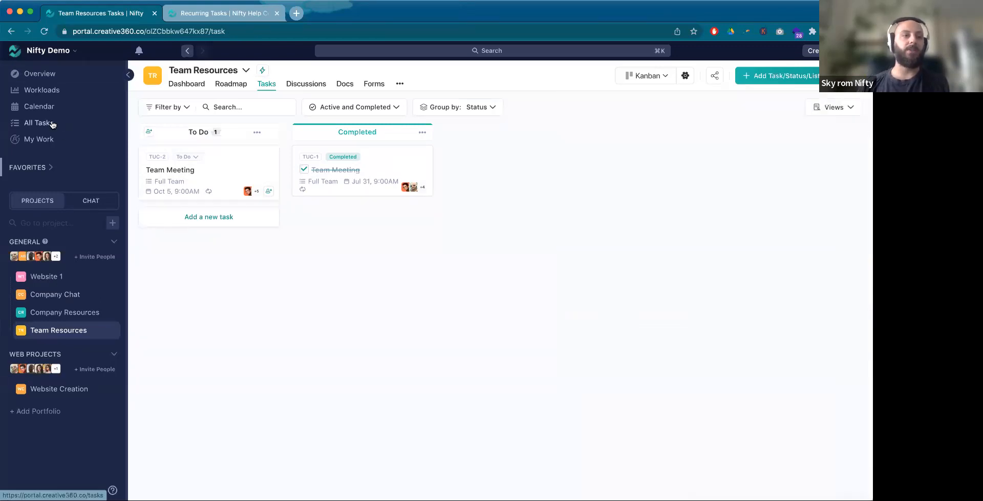
# Step: Look over the combined All Tasks list and the team Calendar for July 2023
pyautogui.click(46, 125)
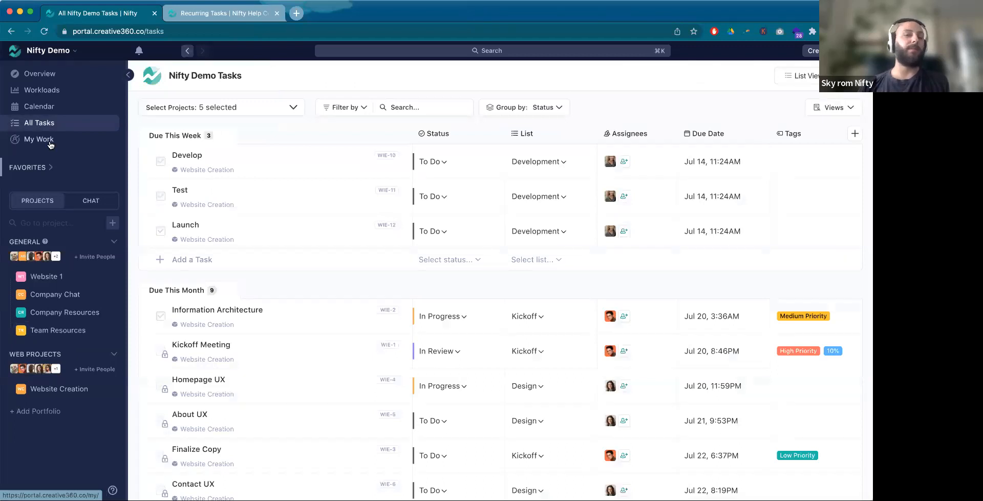
pyautogui.click(61, 108)
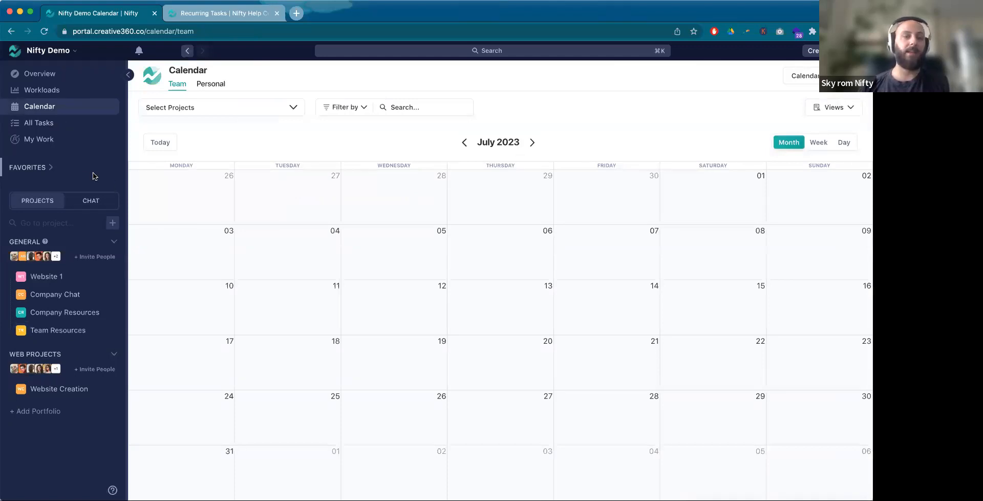
pyautogui.click(43, 127)
# Step: Inspect the Team Meeting task among the personal tasks in My Work, then close its details
pyautogui.click(50, 143)
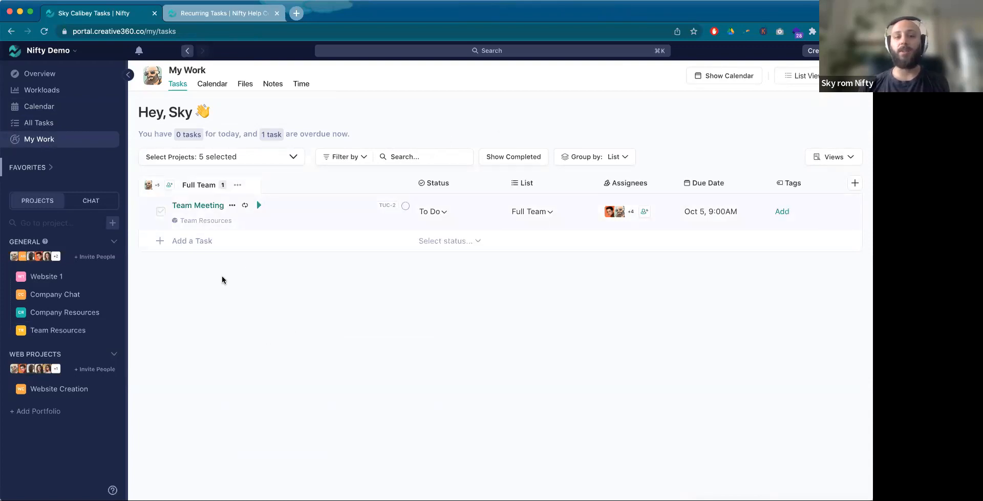
pyautogui.click(202, 207)
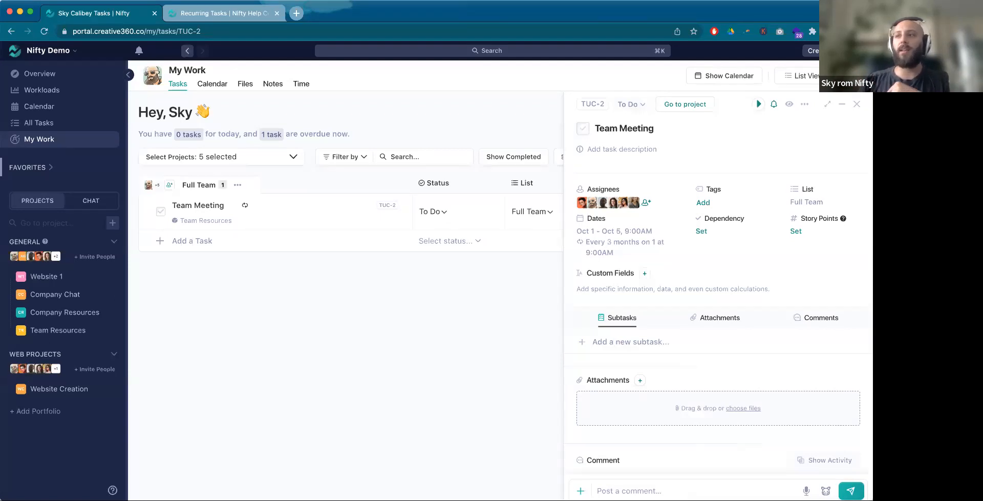
pyautogui.click(858, 106)
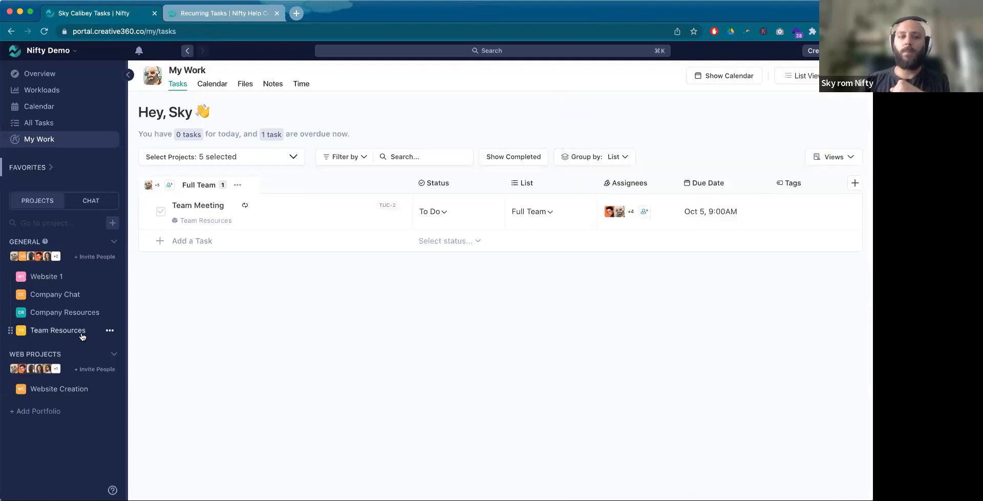
# Step: Set the due date of the Develop, Test and Launch tasks in Website Creation to August 18, 2023 together, then deselect them
pyautogui.click(75, 392)
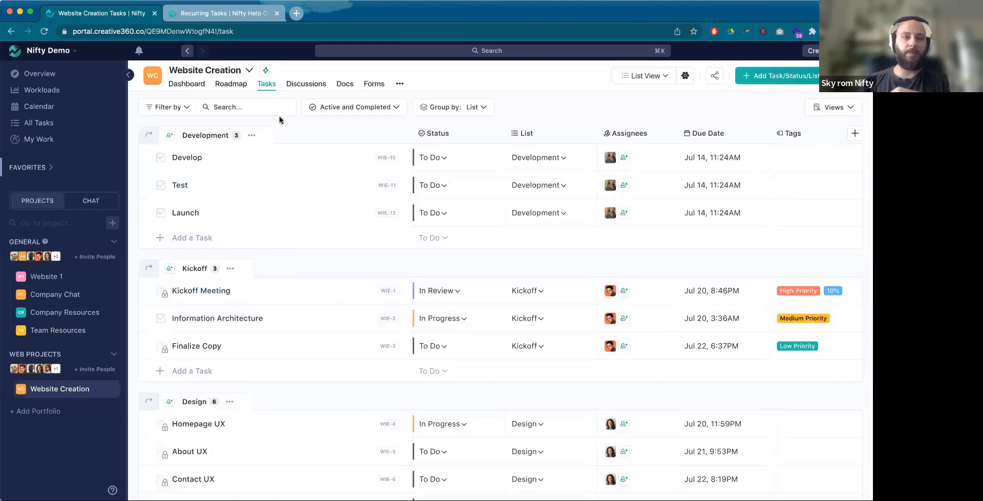
pyautogui.scroll(-1, 293, 129)
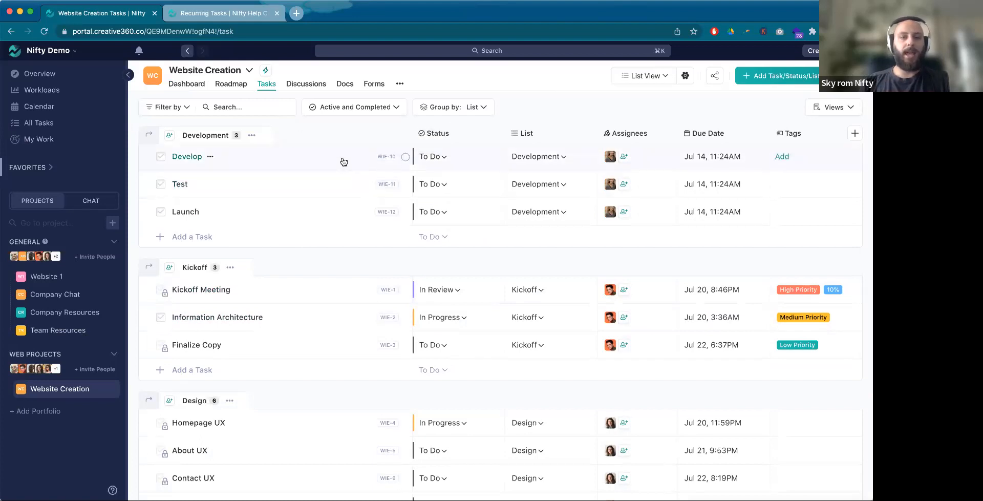
pyautogui.keyDown('shift'); pyautogui.click(314, 159); pyautogui.keyUp('shift')
pyautogui.keyDown('shift'); pyautogui.click(330, 214); pyautogui.keyUp('shift')
pyautogui.click(712, 158)
pyautogui.click(681, 201)
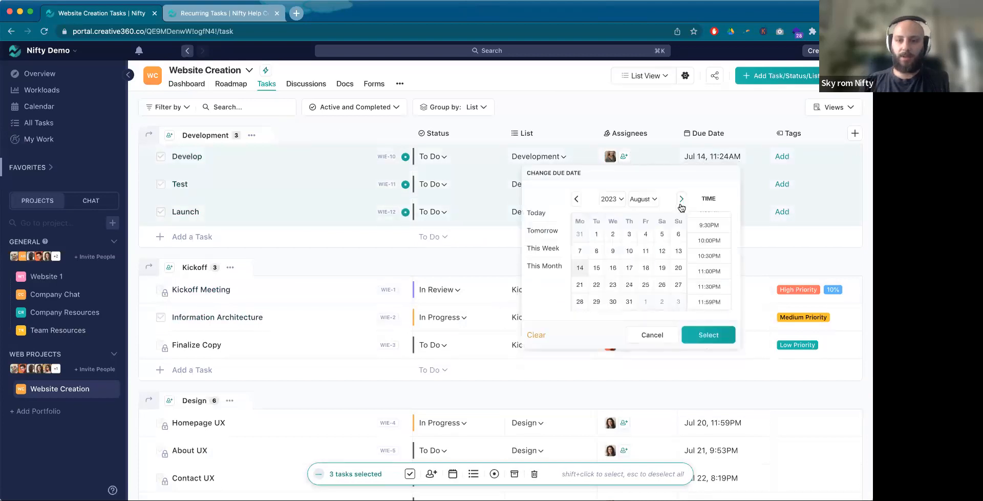
pyautogui.click(646, 268)
pyautogui.click(697, 332)
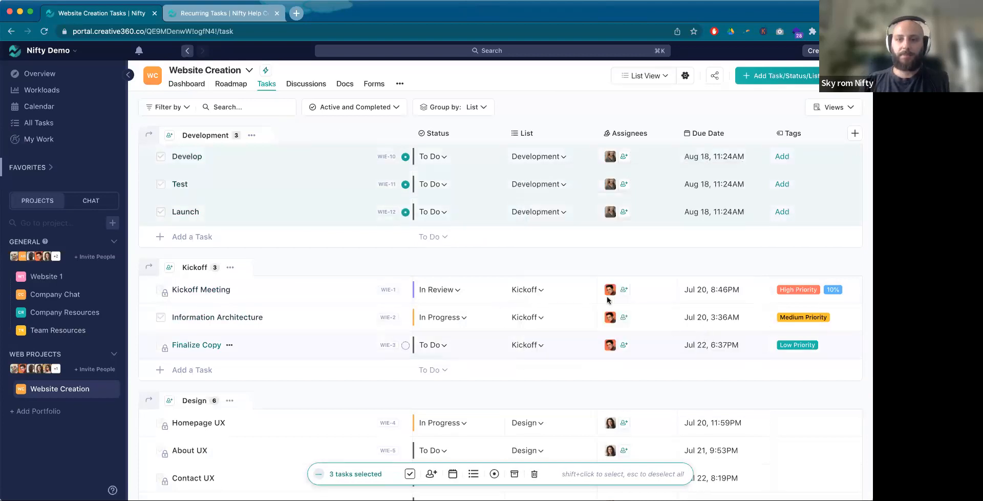
pyautogui.press('Escape')
# Step: Check the Development milestone and its open tasks on the Website Creation Roadmap, then reload the page
pyautogui.click(271, 91)
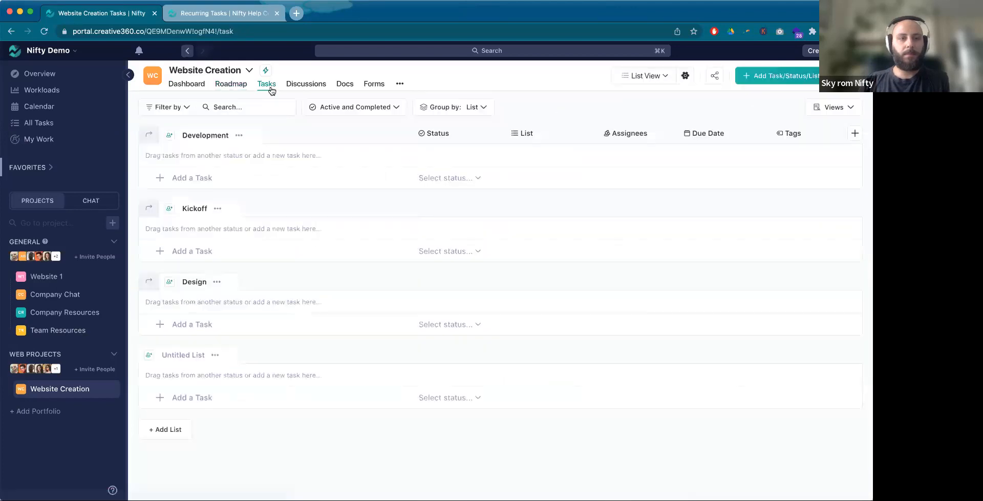
pyautogui.click(244, 88)
pyautogui.click(177, 169)
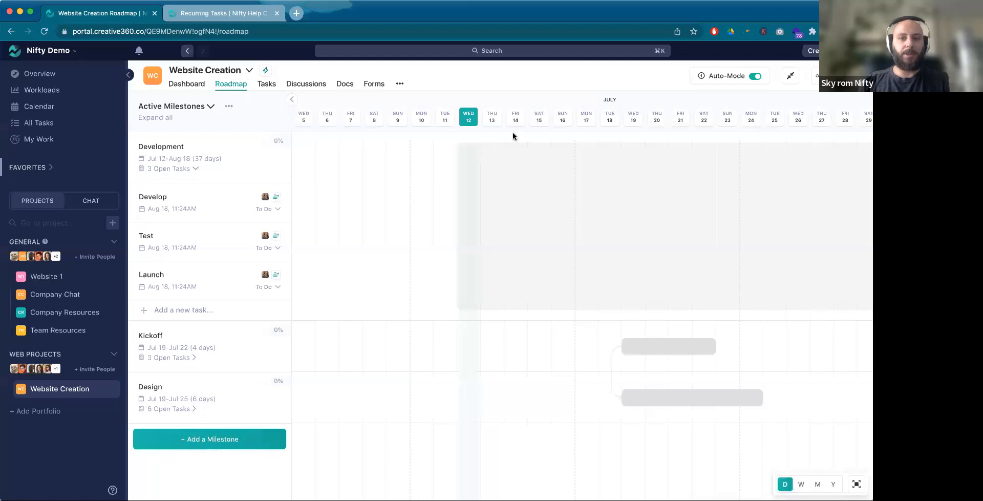
pyautogui.press('super+r')
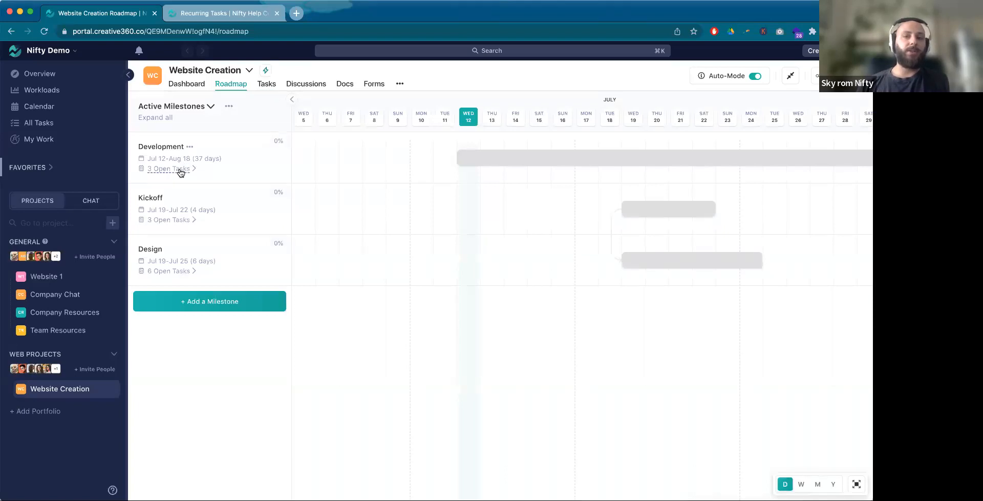
# Step: Start saving the Website Creation project as a template
pyautogui.click(249, 71)
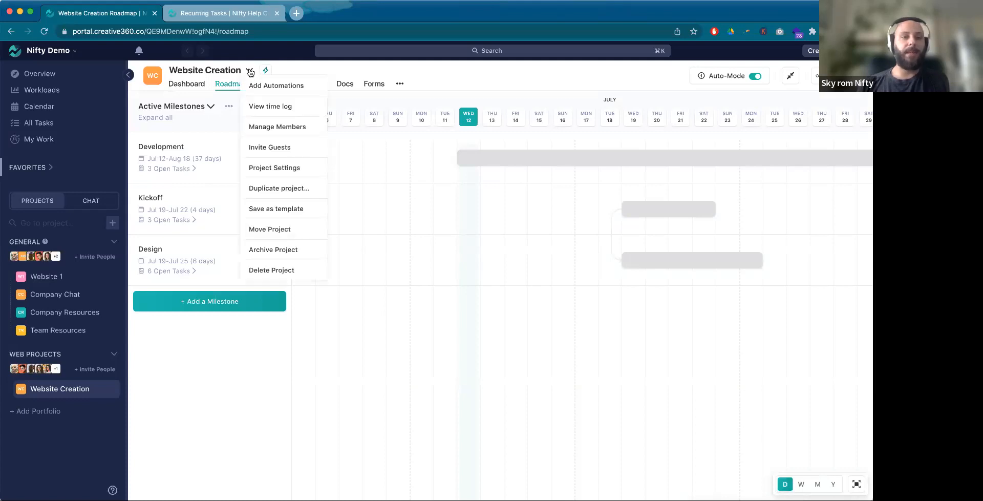
pyautogui.click(305, 210)
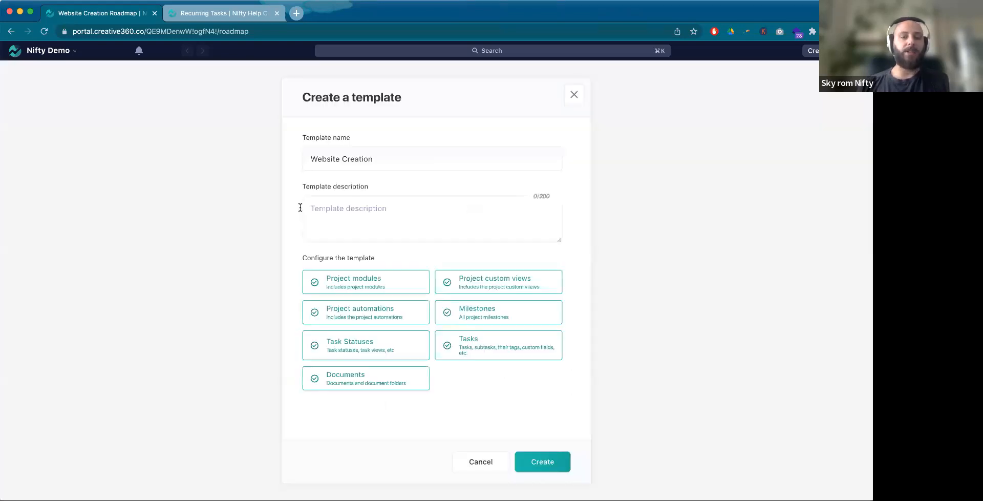
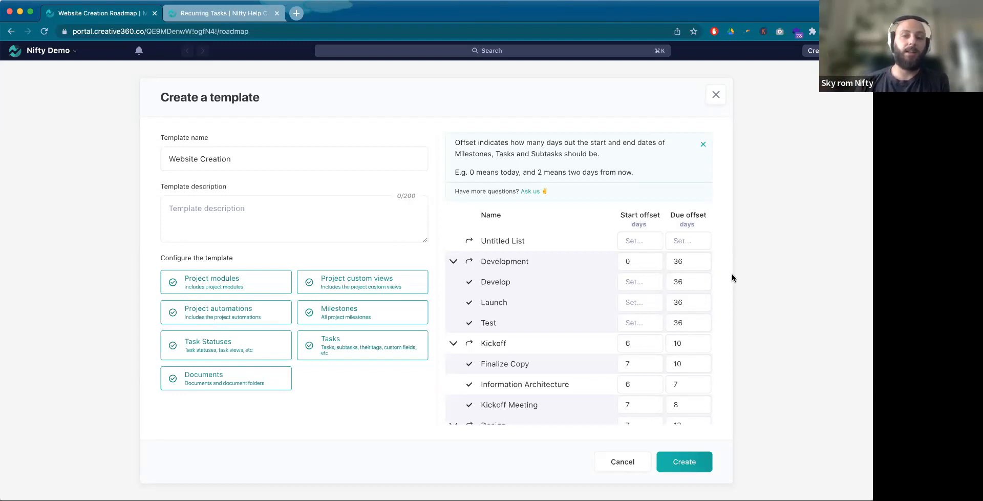
# Step: Create the Website Creation template with all listed content types and the current start and due offsets
pyautogui.click(695, 462)
# Step: Try out a new project from the saved IT Installation template with July 26, 2023 as offset date, then leave without creating it
pyautogui.click(102, 247)
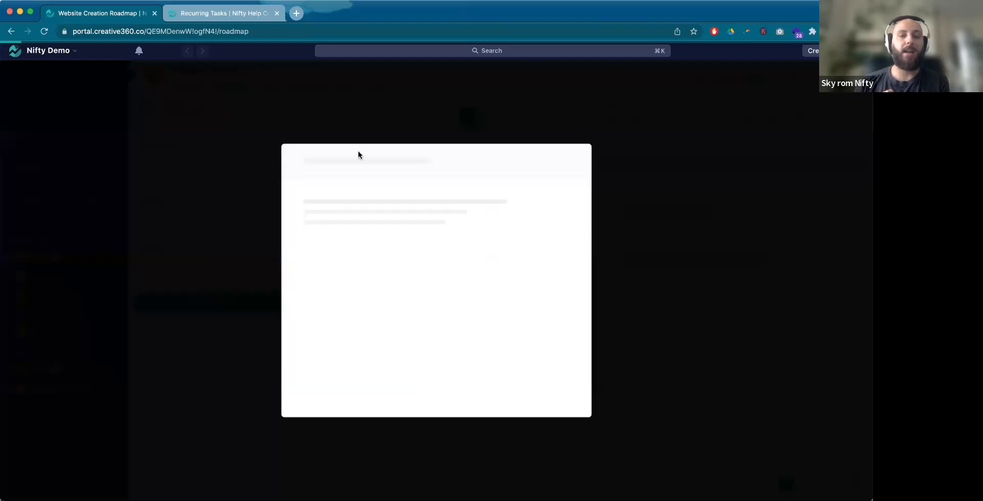
pyautogui.click(433, 195)
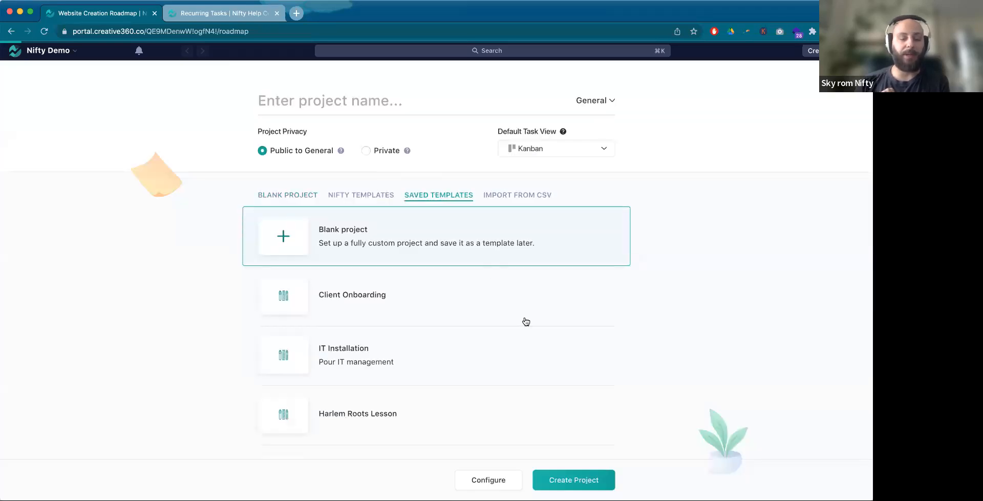
pyautogui.scroll(-1, 512, 331)
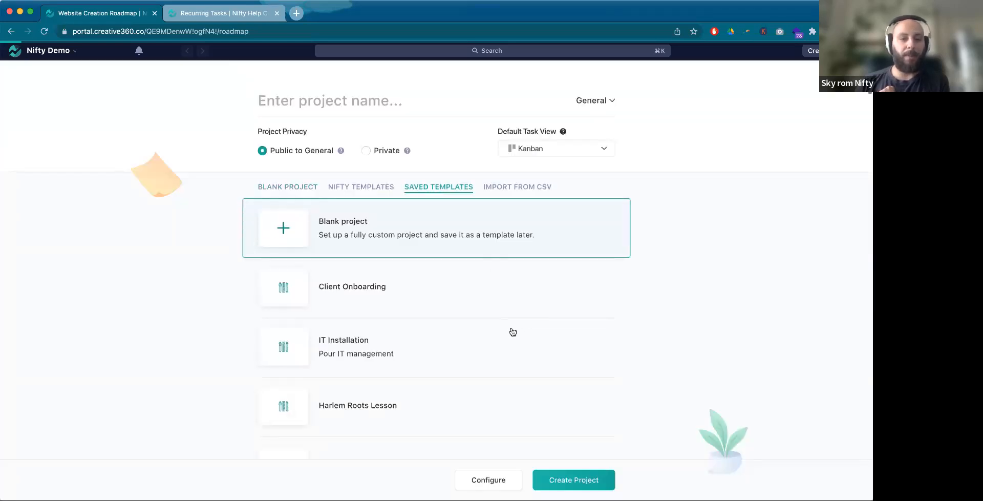
pyautogui.scroll(-3, 512, 331)
pyautogui.click(307, 307)
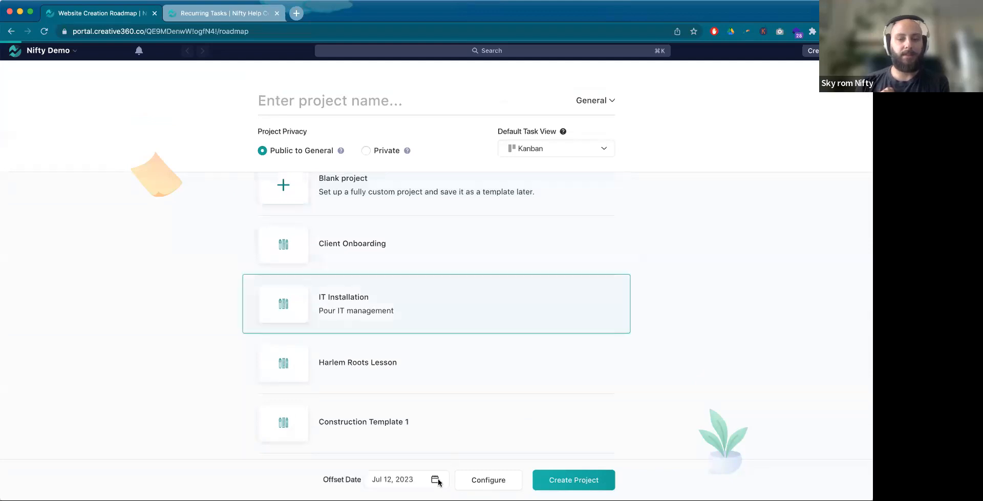
pyautogui.click(386, 480)
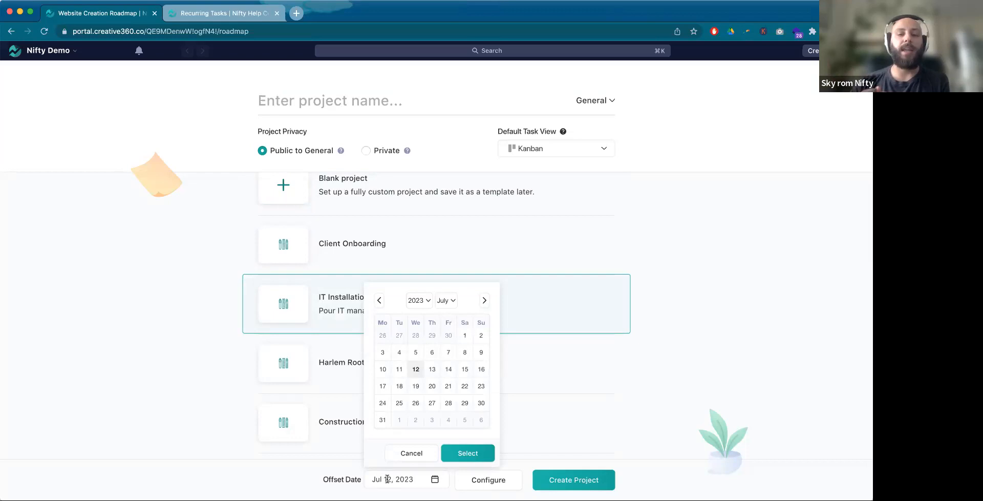
pyautogui.click(416, 403)
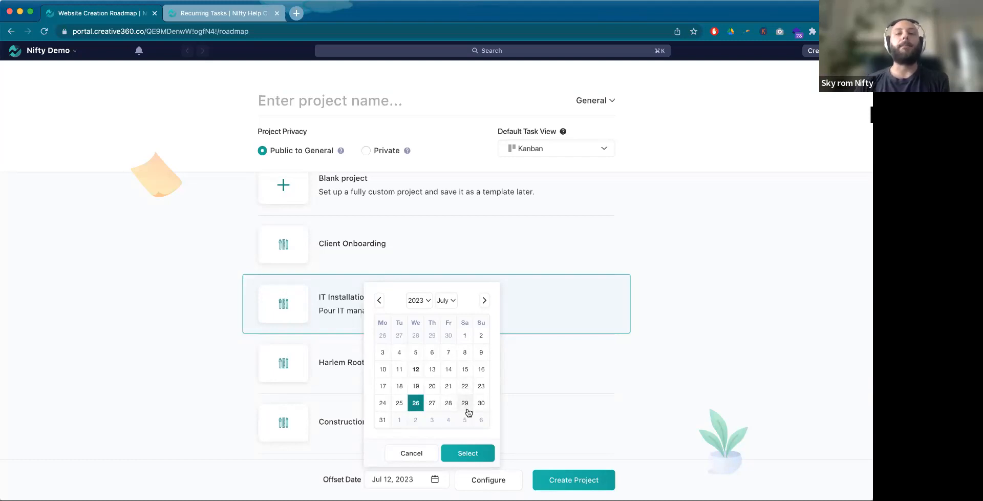
pyautogui.click(851, 82)
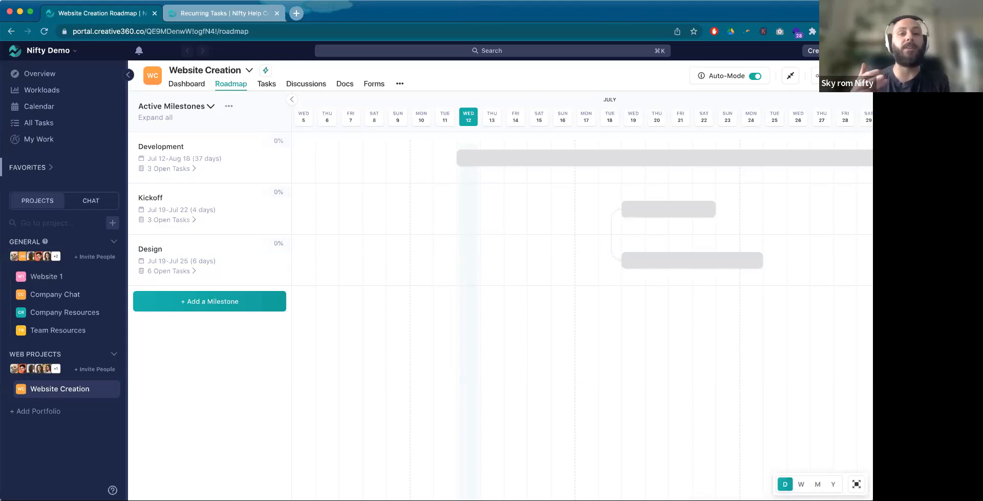
# Step: Review the start and due offsets in the template form for Website Creation, then close the form
pyautogui.click(249, 70)
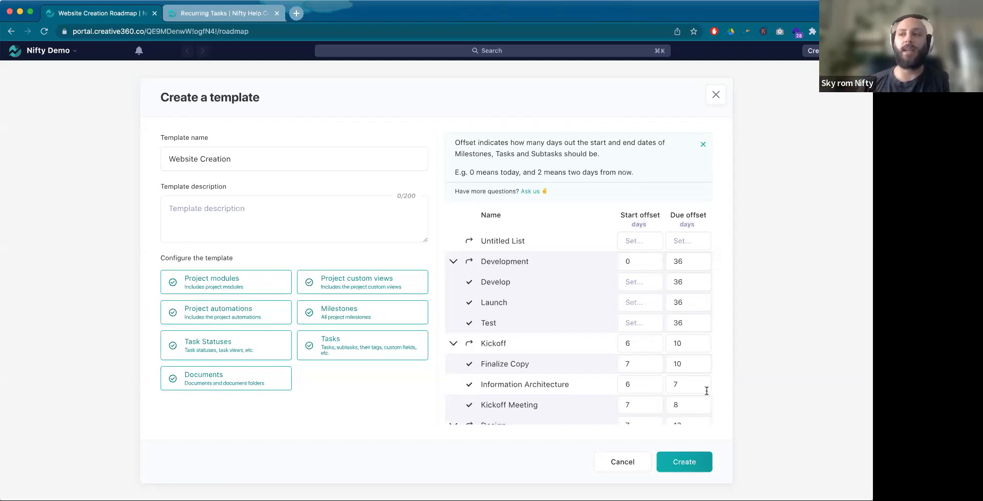
pyautogui.click(715, 91)
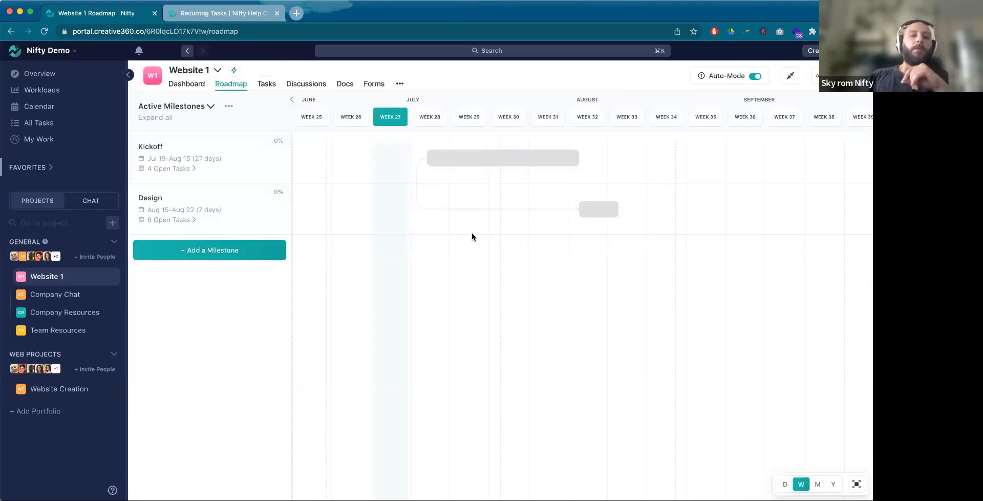
# Step: View the guest invitation form in the Website 1 project settings, then return to its Roadmap
pyautogui.click(217, 72)
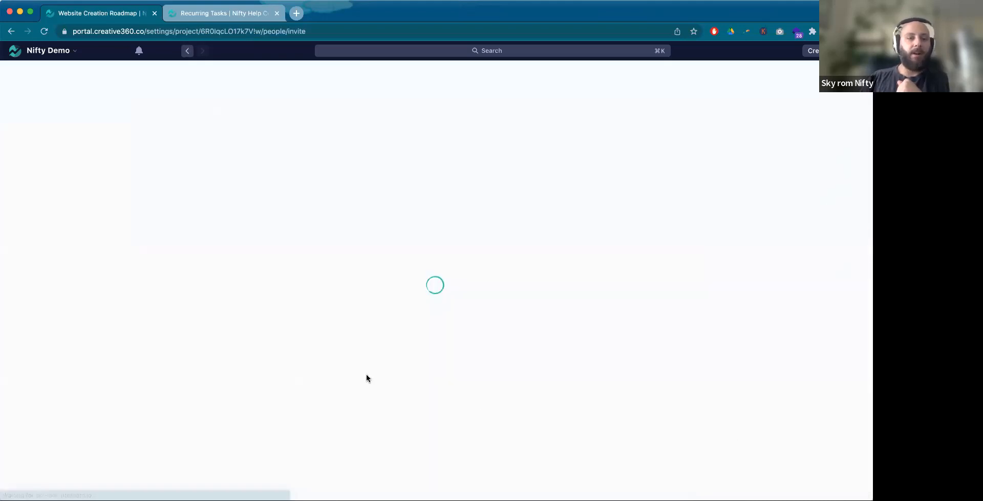
pyautogui.click(220, 323)
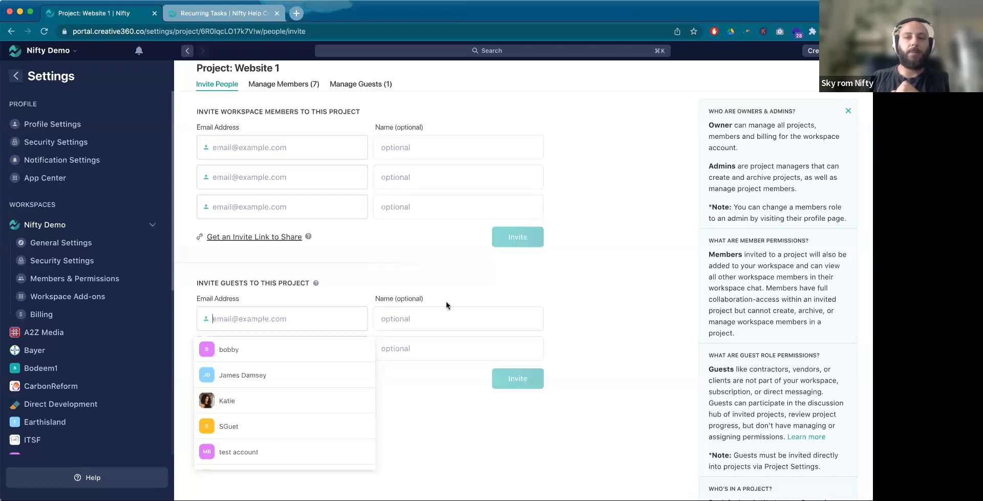
pyautogui.click(840, 77)
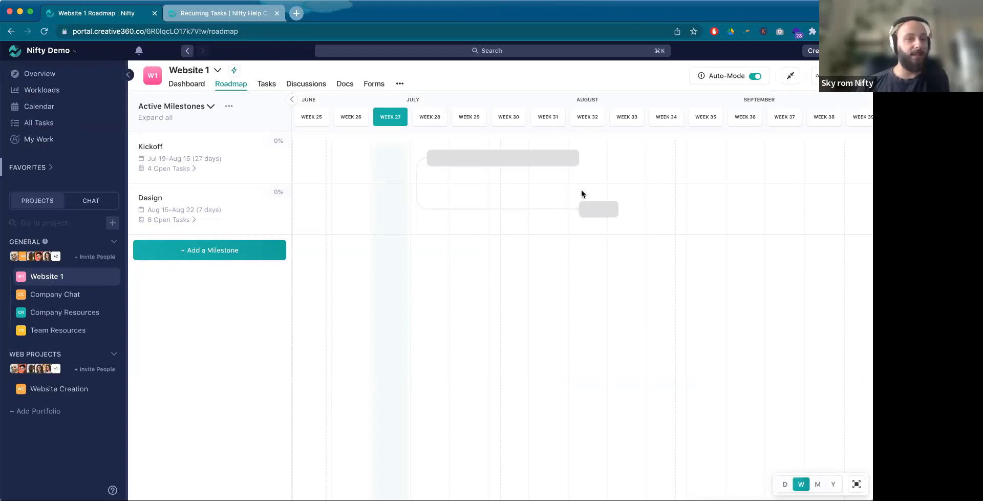
# Step: Look through the tasks and discussions of Website 1, then show its tasks in Kanban view
pyautogui.click(264, 86)
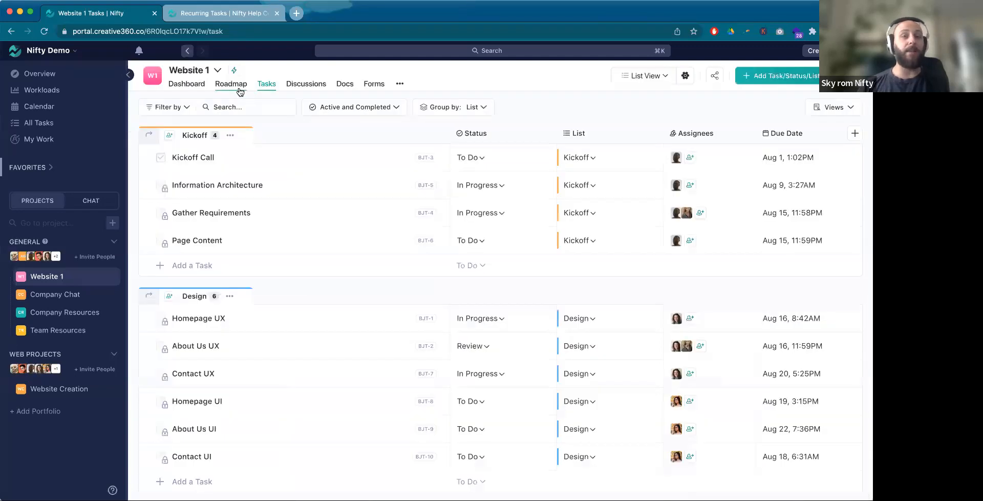
pyautogui.click(302, 84)
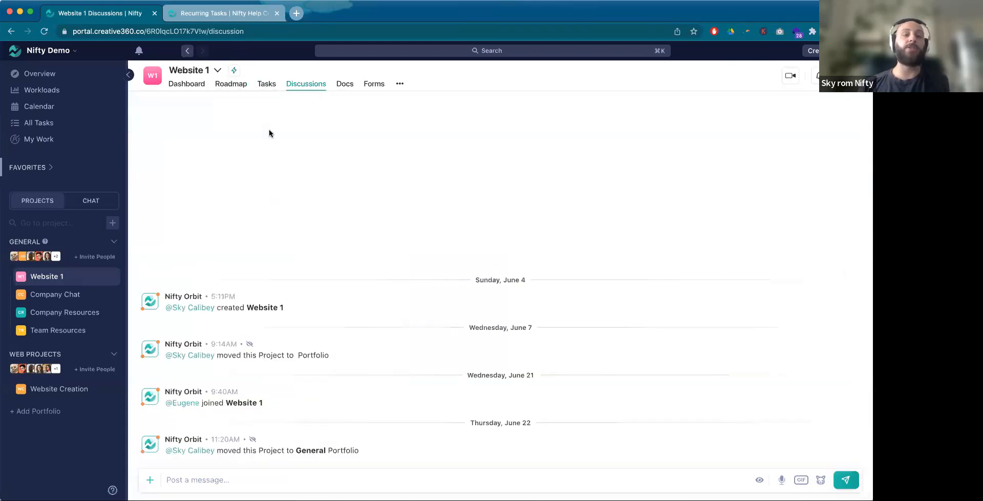
pyautogui.click(270, 86)
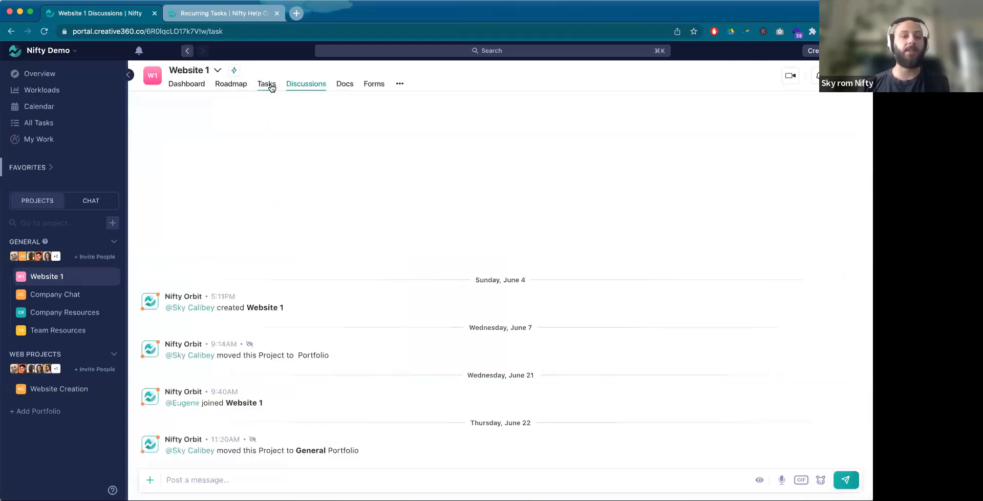
pyautogui.click(644, 75)
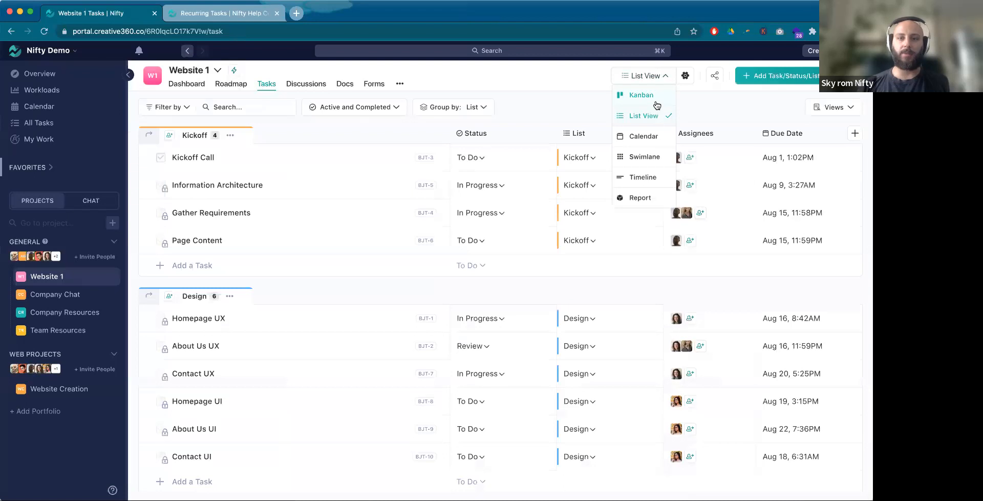
pyautogui.click(652, 101)
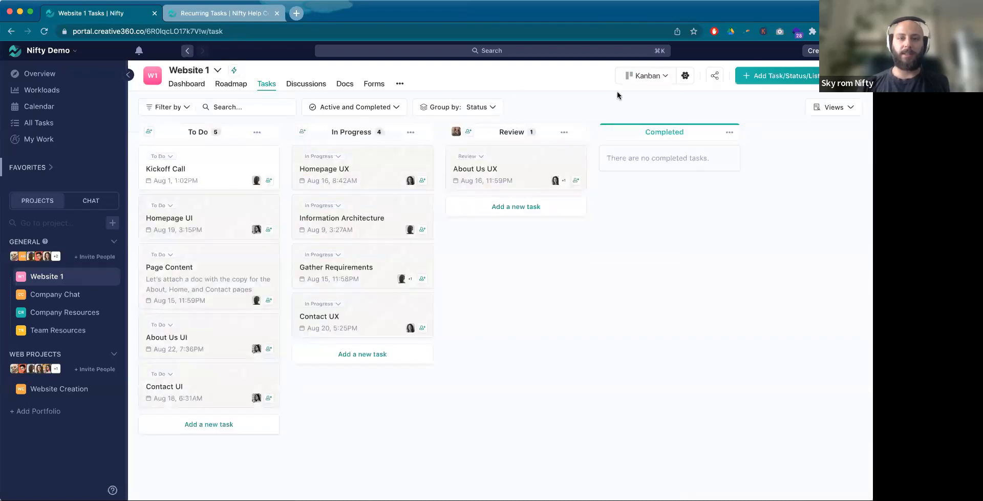
# Step: Create a task status named Client Review in Website 1 and give it an automatic assignee
pyautogui.click(779, 77)
pyautogui.click(779, 117)
pyautogui.click(376, 285)
pyautogui.write('Client Review')
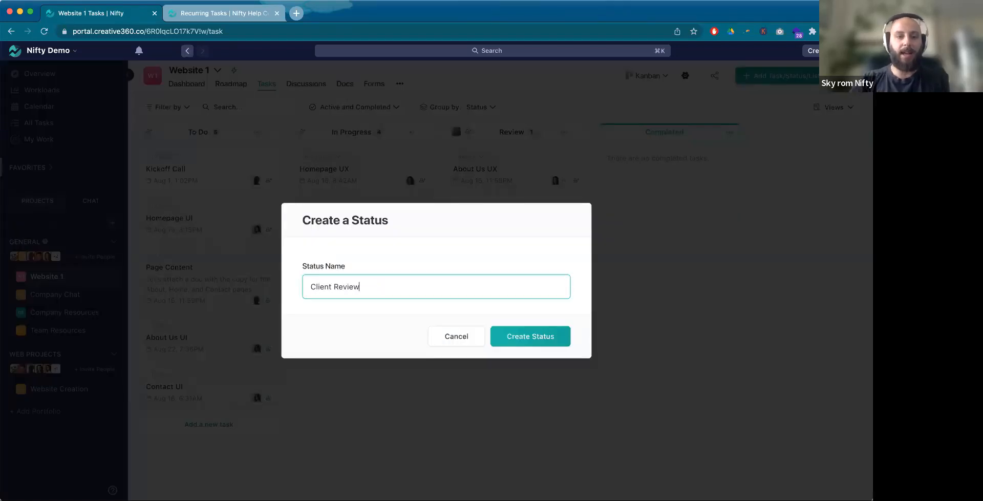
pyautogui.click(532, 332)
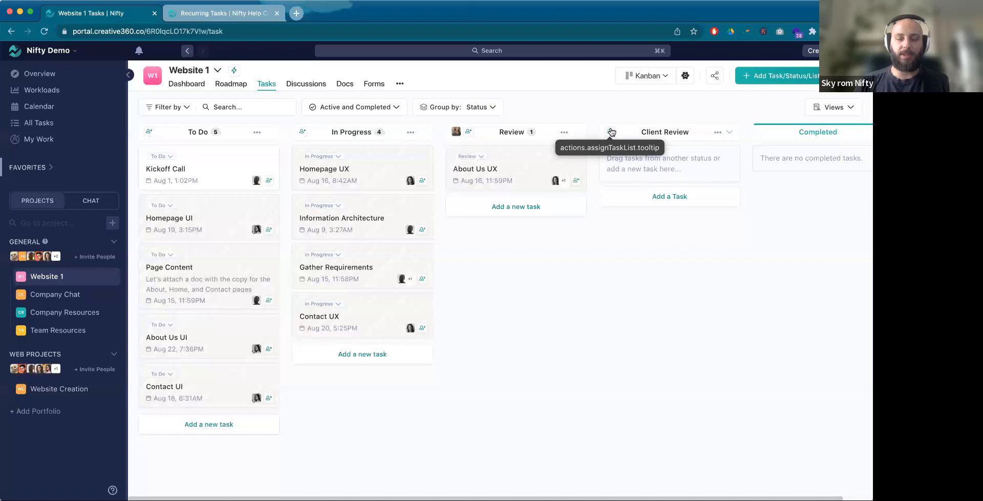
pyautogui.click(610, 132)
pyautogui.click(668, 387)
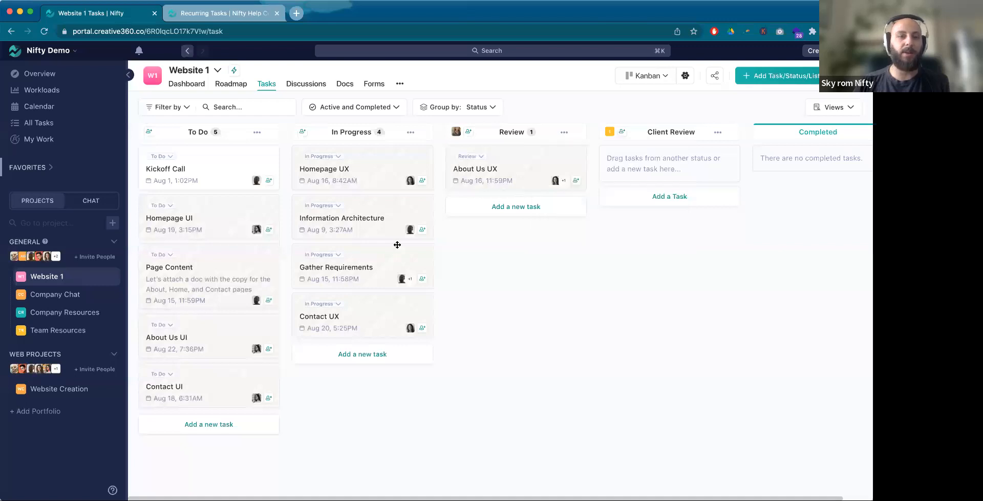
# Step: Move the About Us UX task from Review to the Client Review status
pyautogui.moveTo(529, 168); pyautogui.dragTo(674, 156)
pyautogui.moveTo(720, 184)
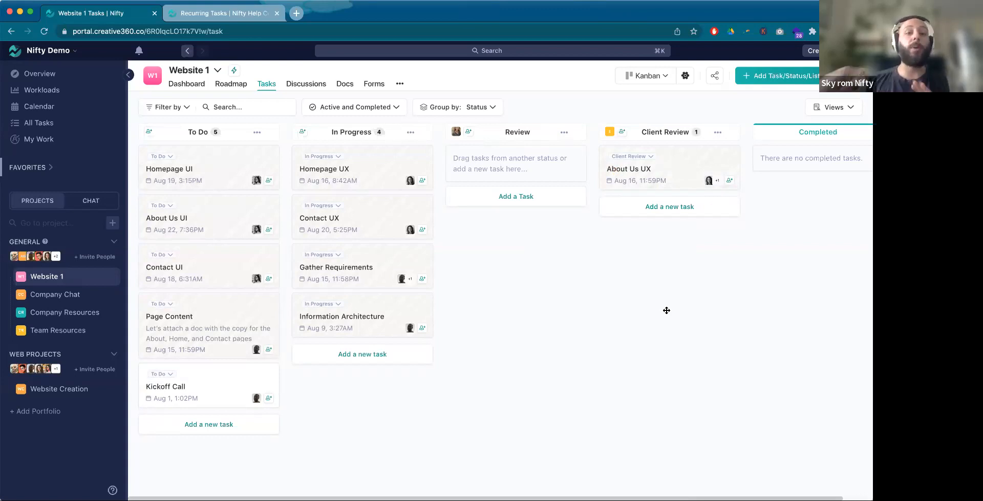
# Step: Inspect the role visibility options of the Homepage UX task, then close its details
pyautogui.click(400, 163)
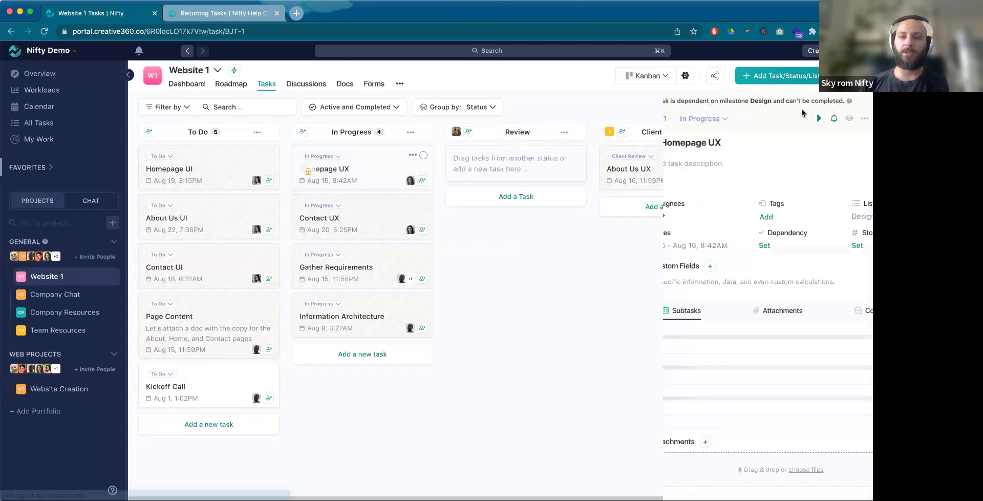
pyautogui.click(789, 119)
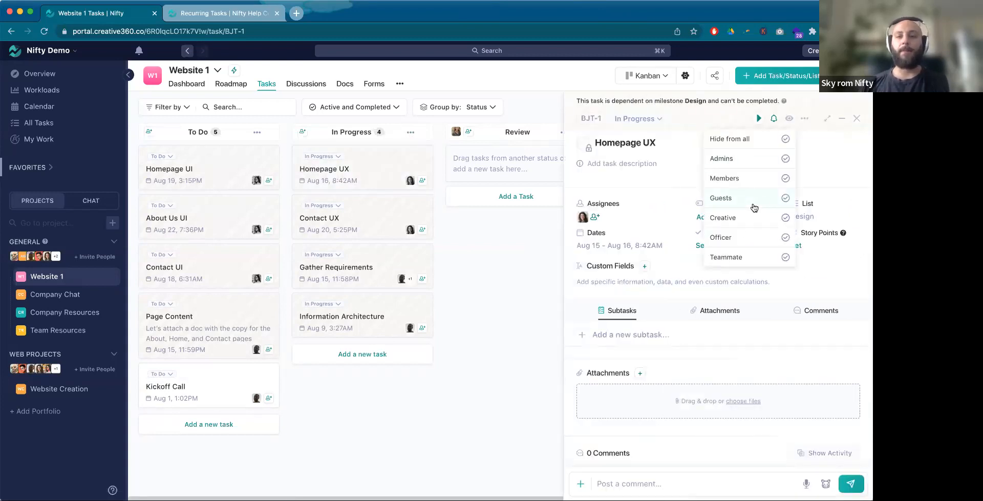
pyautogui.click(857, 118)
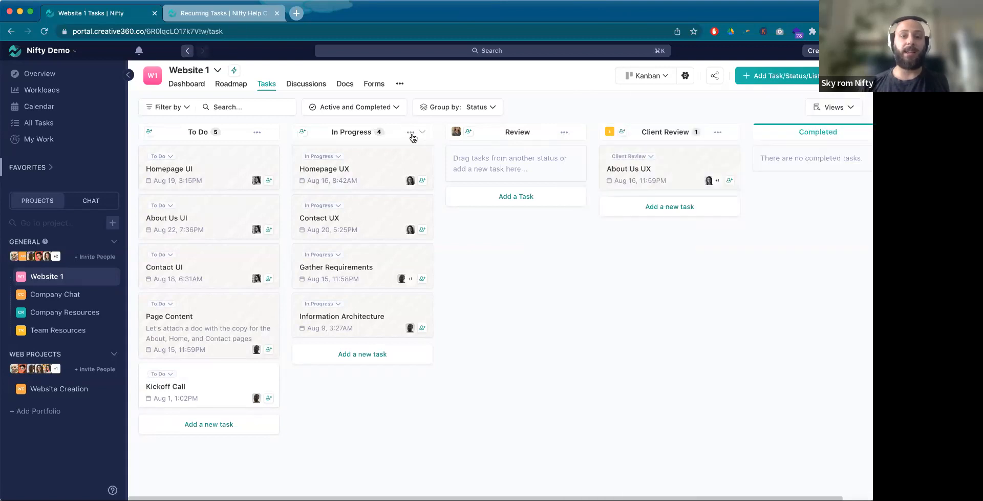
# Step: Hide the In Progress status and the To Do status from guests
pyautogui.click(411, 133)
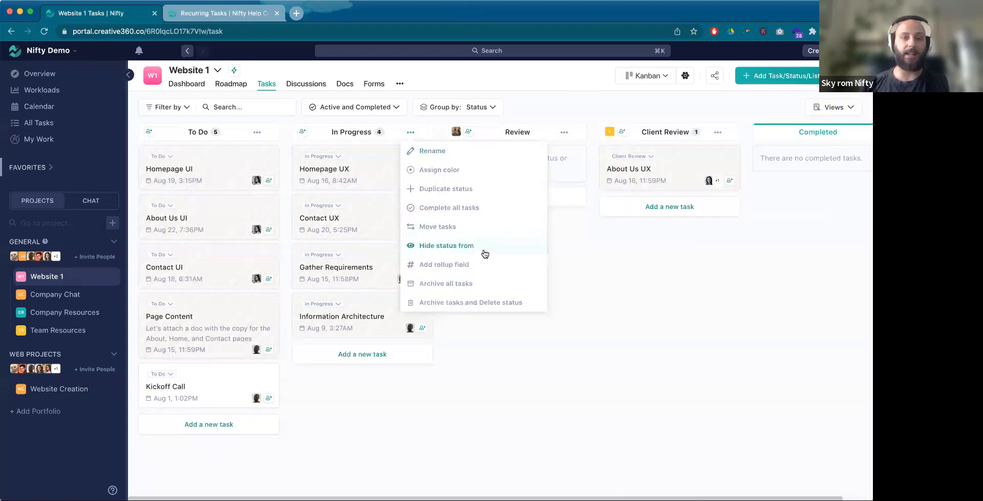
pyautogui.click(485, 253)
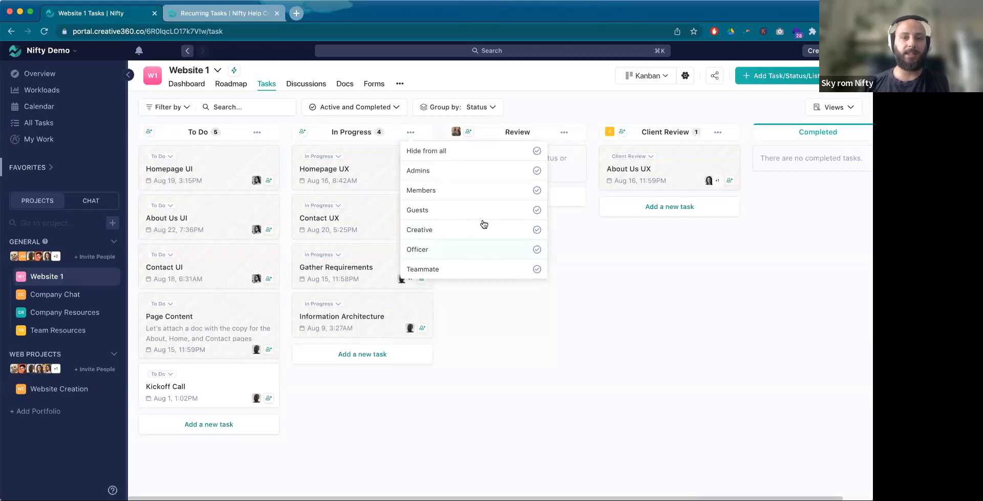
pyautogui.click(428, 196)
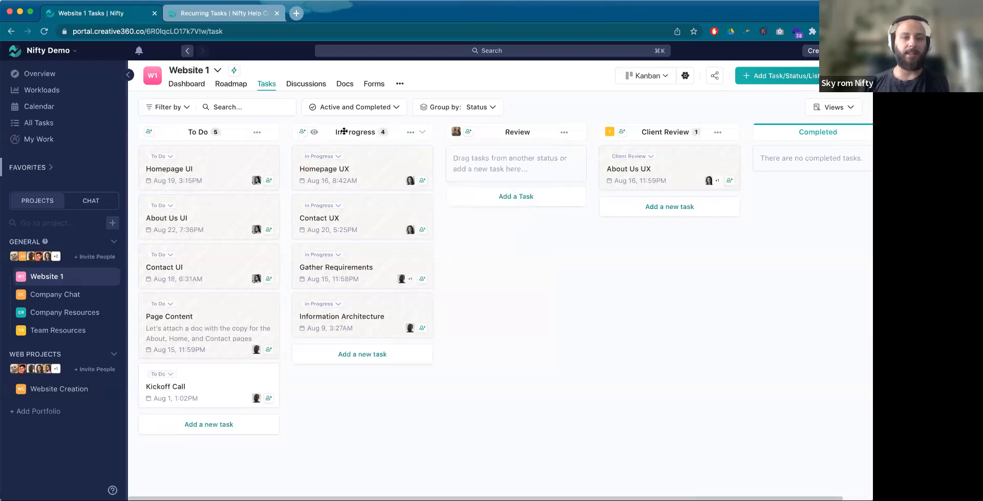
pyautogui.click(263, 133)
pyautogui.click(285, 244)
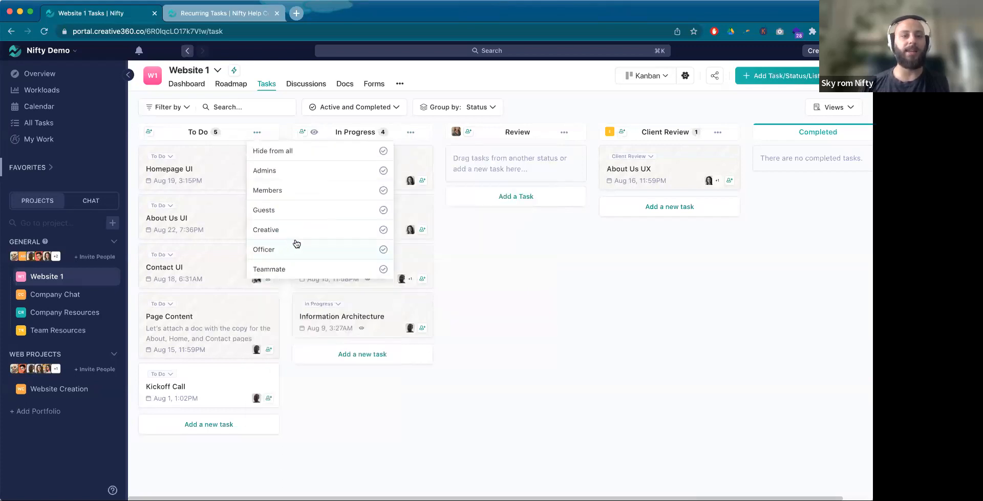
pyautogui.click(299, 222)
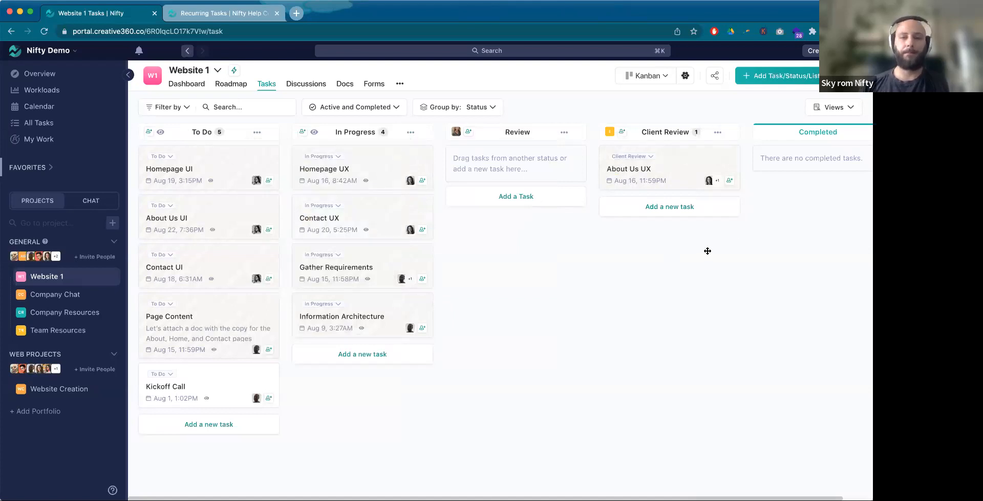
# Step: Remove the visibility restrictions from the In Progress and To Do statuses
pyautogui.click(411, 132)
pyautogui.click(468, 245)
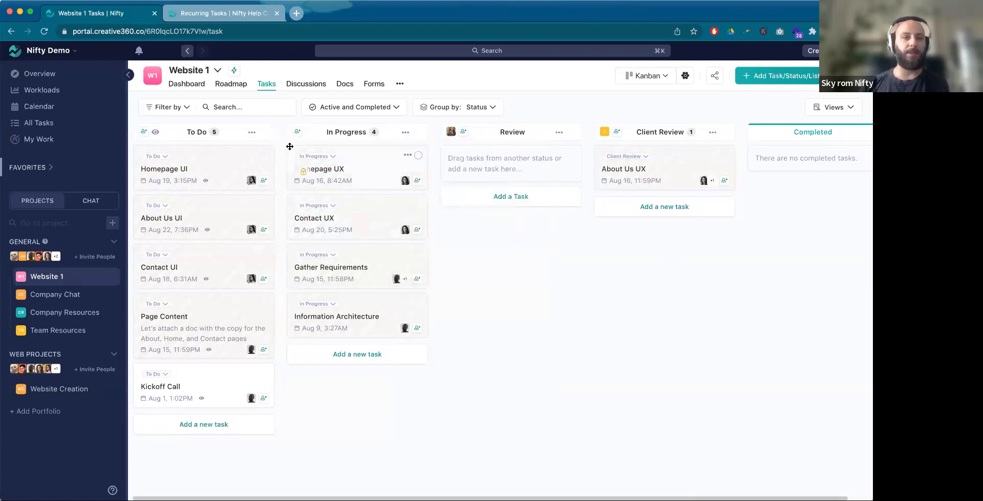
pyautogui.click(252, 132)
pyautogui.click(298, 246)
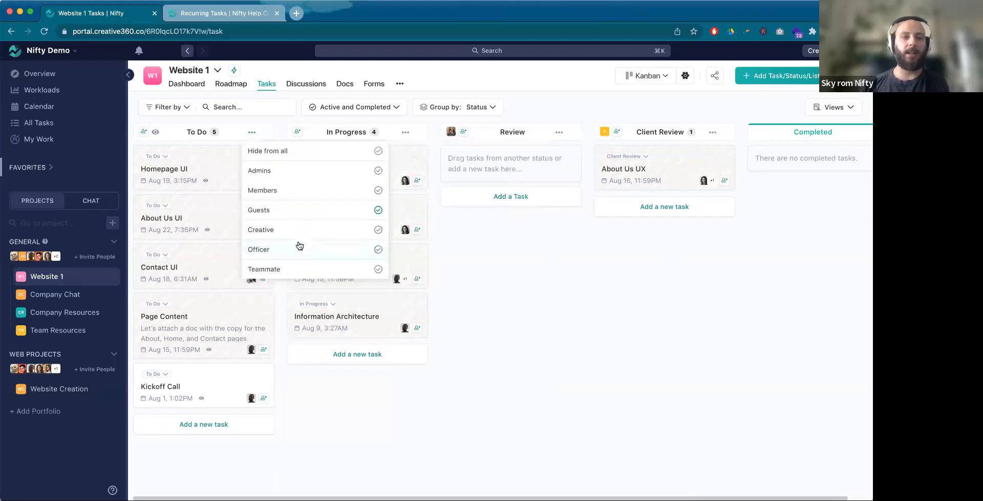
pyautogui.click(358, 212)
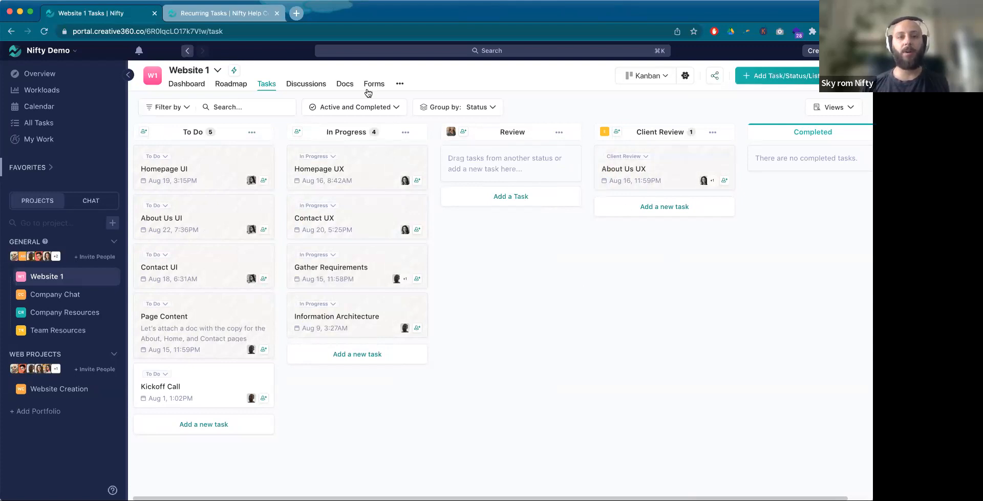
# Step: Create a public share link named Client Link for the Website 1 Roadmap, select its URL and close the sharing dialog
pyautogui.click(231, 85)
pyautogui.click(817, 75)
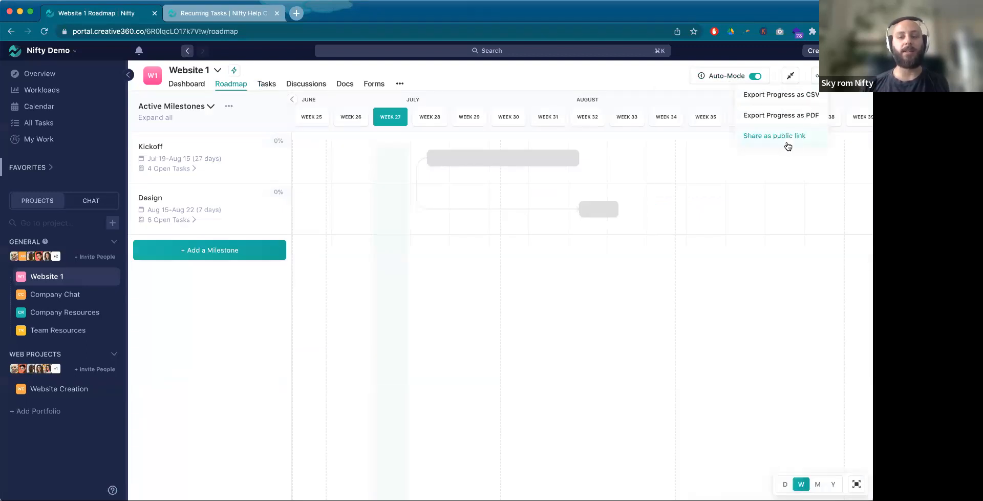
pyautogui.click(788, 145)
pyautogui.click(384, 308)
pyautogui.write('Client Link')
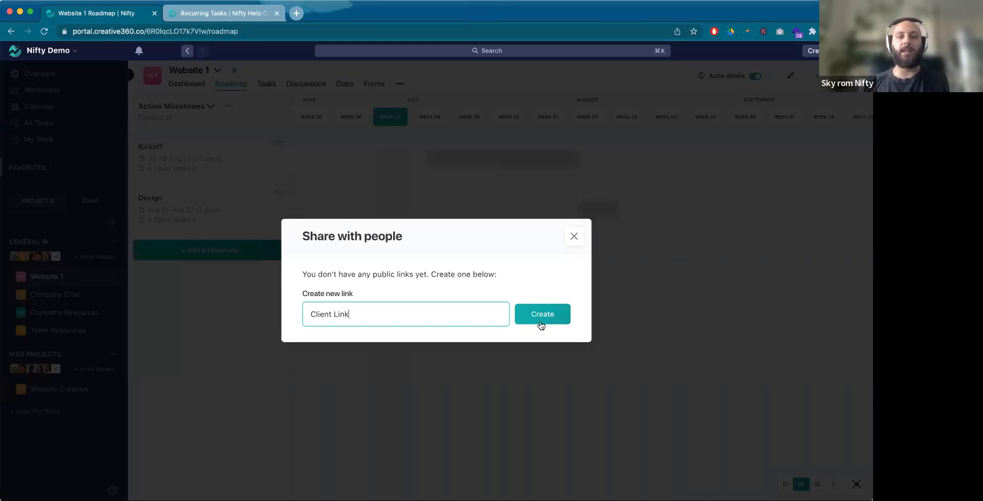
pyautogui.click(541, 324)
pyautogui.moveTo(495, 283); pyautogui.dragTo(300, 285)
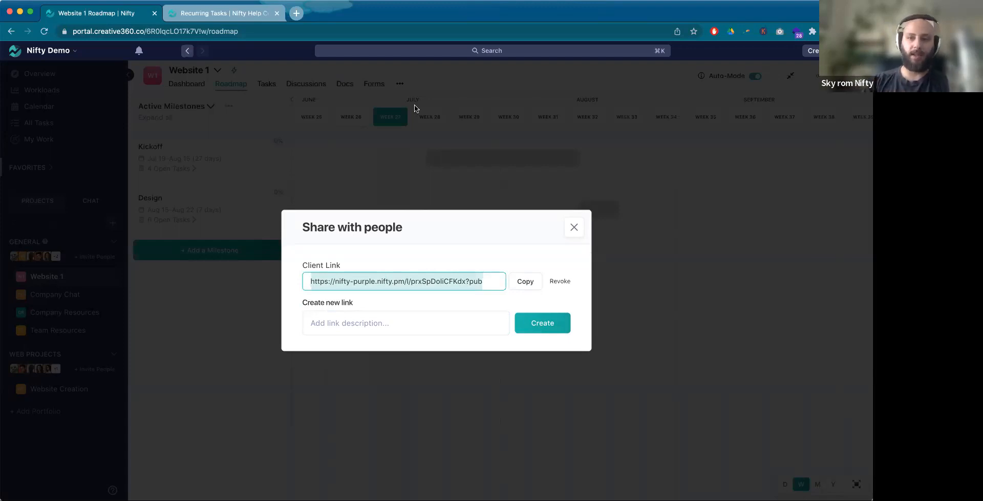
pyautogui.click(574, 227)
# Step: Open the Kickoff Call task from the Kickoff milestone on the Roadmap to examine its details, then close it
pyautogui.click(504, 163)
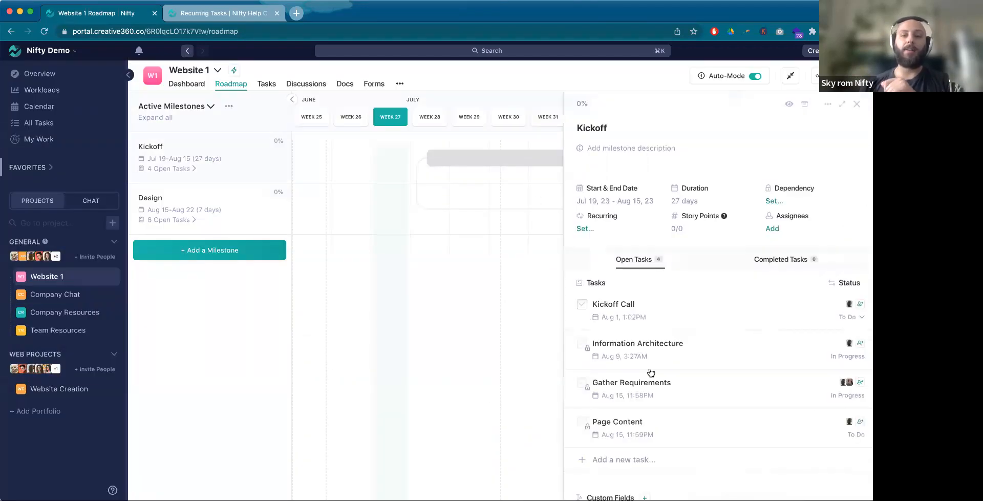
pyautogui.click(611, 305)
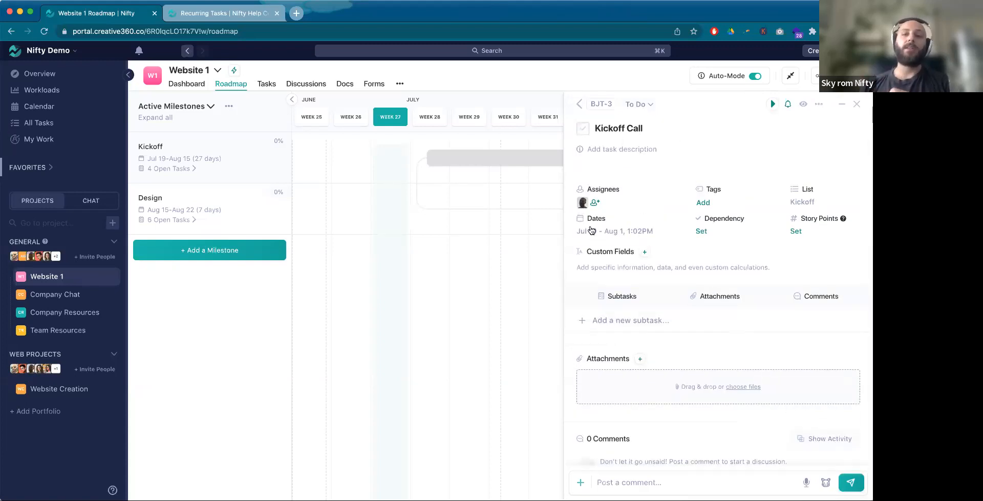
pyautogui.click(857, 105)
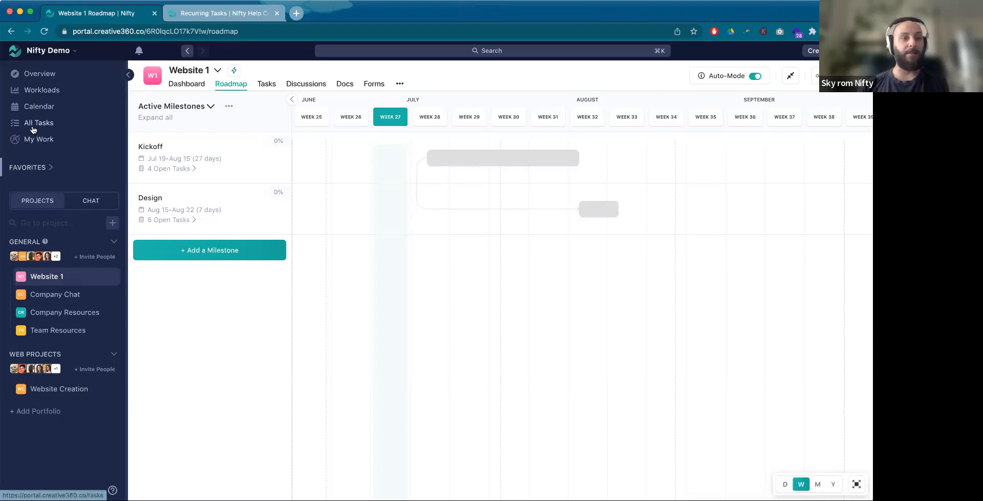
pyautogui.click(81, 208)
pyautogui.click(34, 207)
pyautogui.click(33, 207)
pyautogui.click(34, 207)
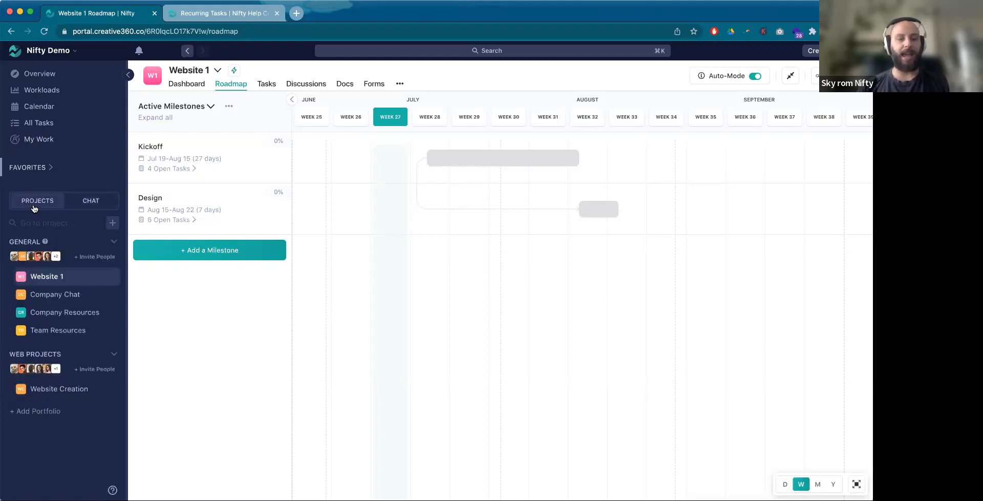
pyautogui.click(78, 205)
pyautogui.click(36, 206)
pyautogui.click(108, 205)
pyautogui.click(29, 208)
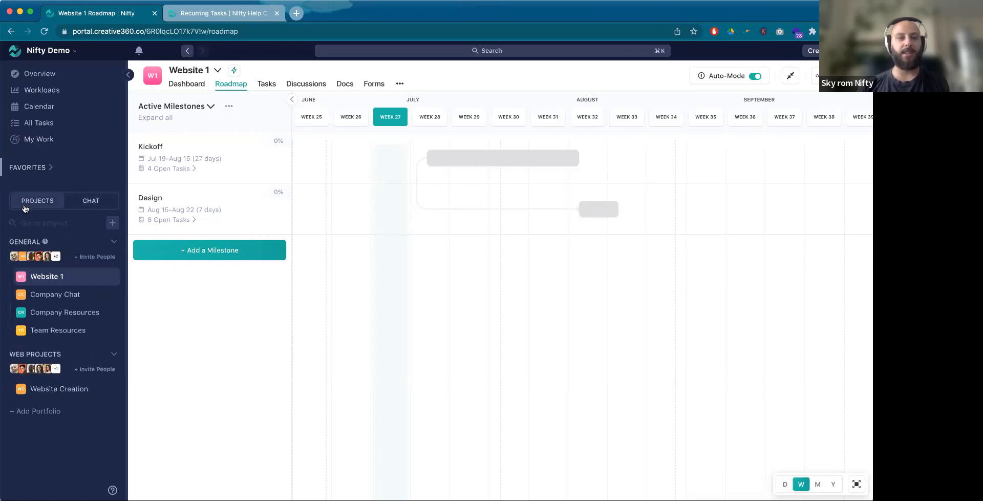
# Step: Open the Website 1 Dashboard and look through the To Do tasks in its Tasks widget
pyautogui.click(188, 85)
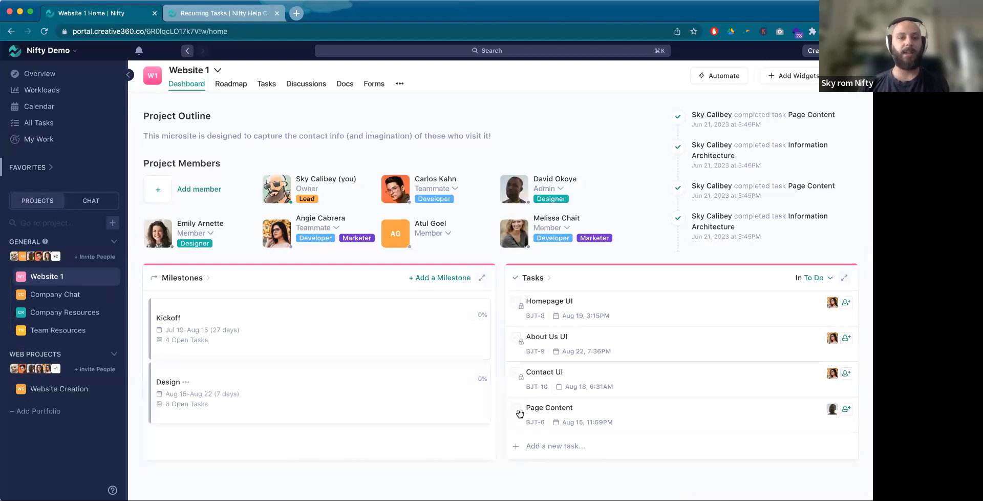
pyautogui.scroll(-2, 694, 379)
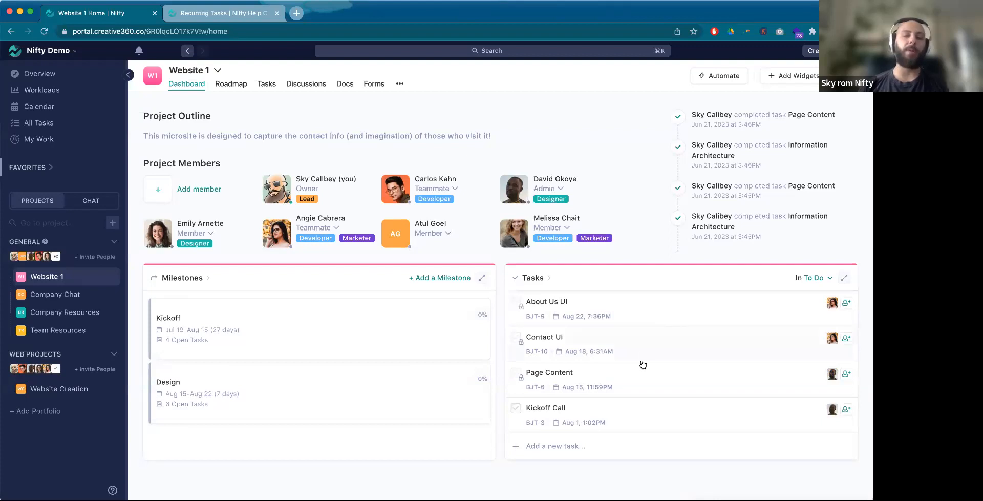
pyautogui.scroll(1, 648, 364)
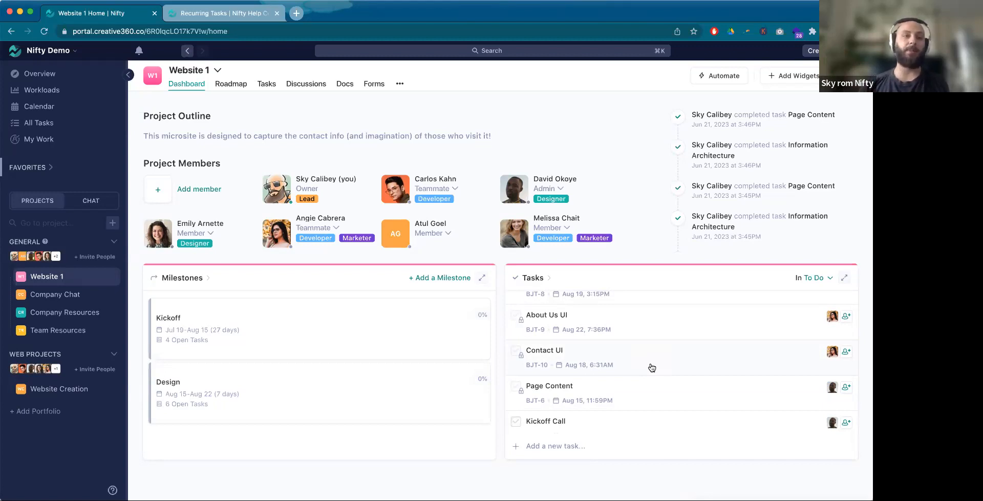
pyautogui.click(98, 206)
pyautogui.click(39, 208)
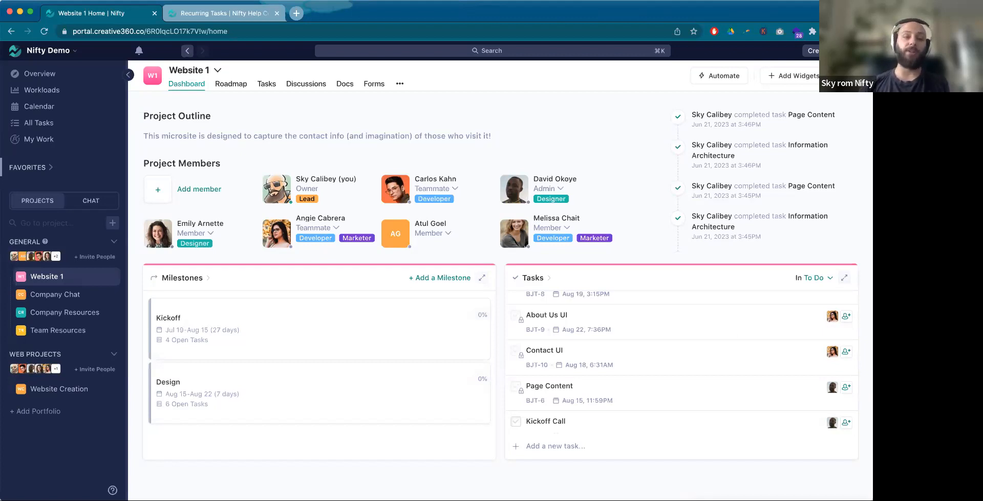
# Step: Look over the Getting Started & Help resources, including the Useful Sections, then close them
pyautogui.click(112, 490)
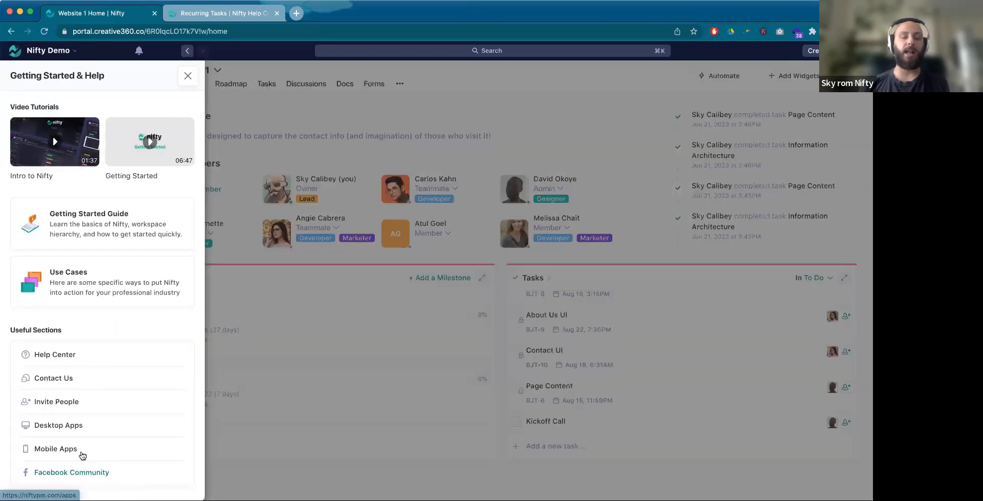
pyautogui.click(188, 76)
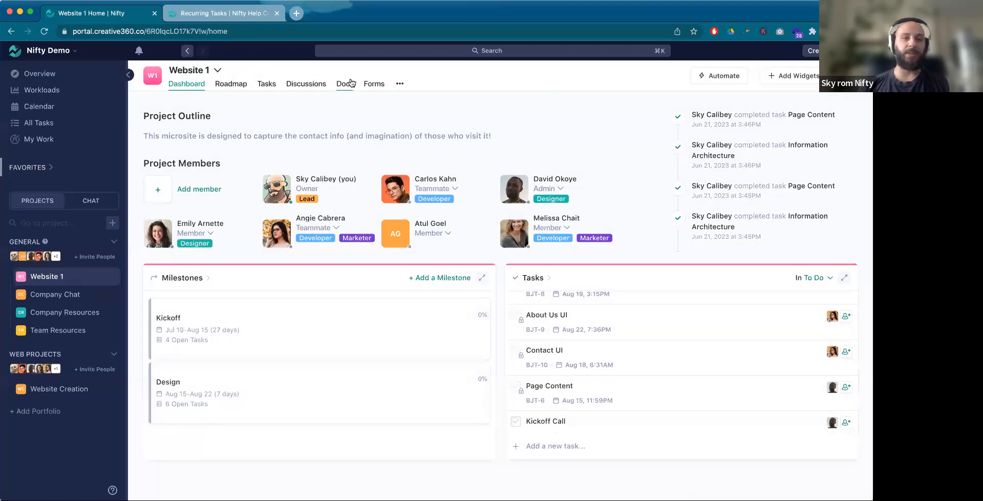
# Step: Switch to the Website Creation project and show its task list
pyautogui.click(51, 390)
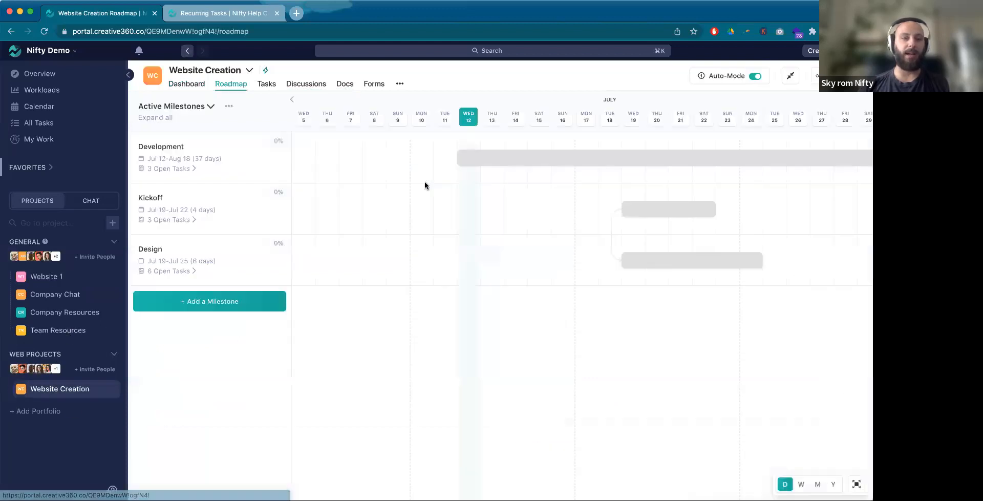
pyautogui.click(267, 84)
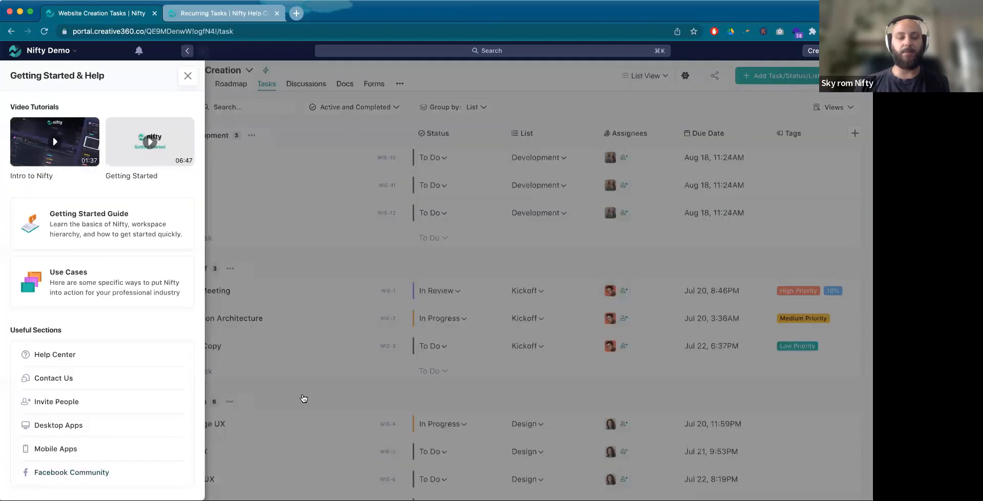
# Step: View the Getting Started & Help resources over the Website Creation task list, then dismiss them
pyautogui.click(304, 398)
pyautogui.click(113, 489)
pyautogui.click(421, 377)
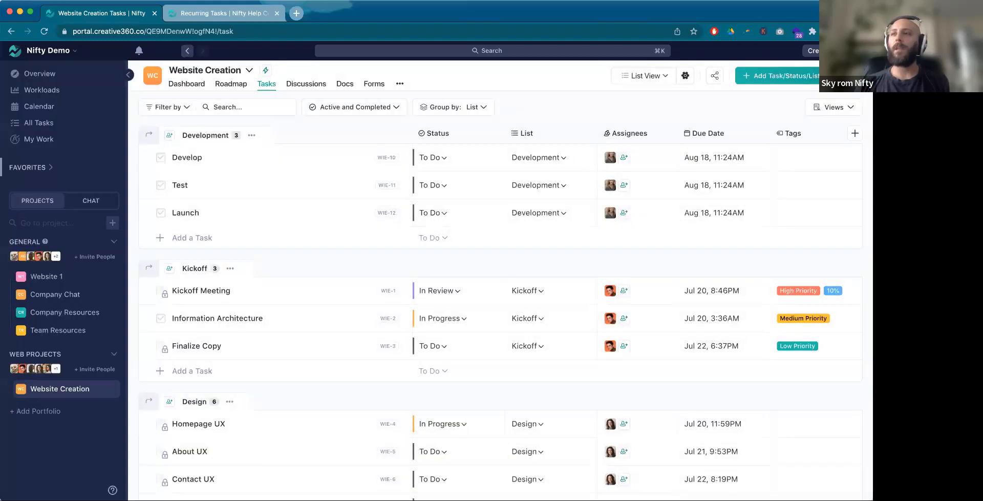